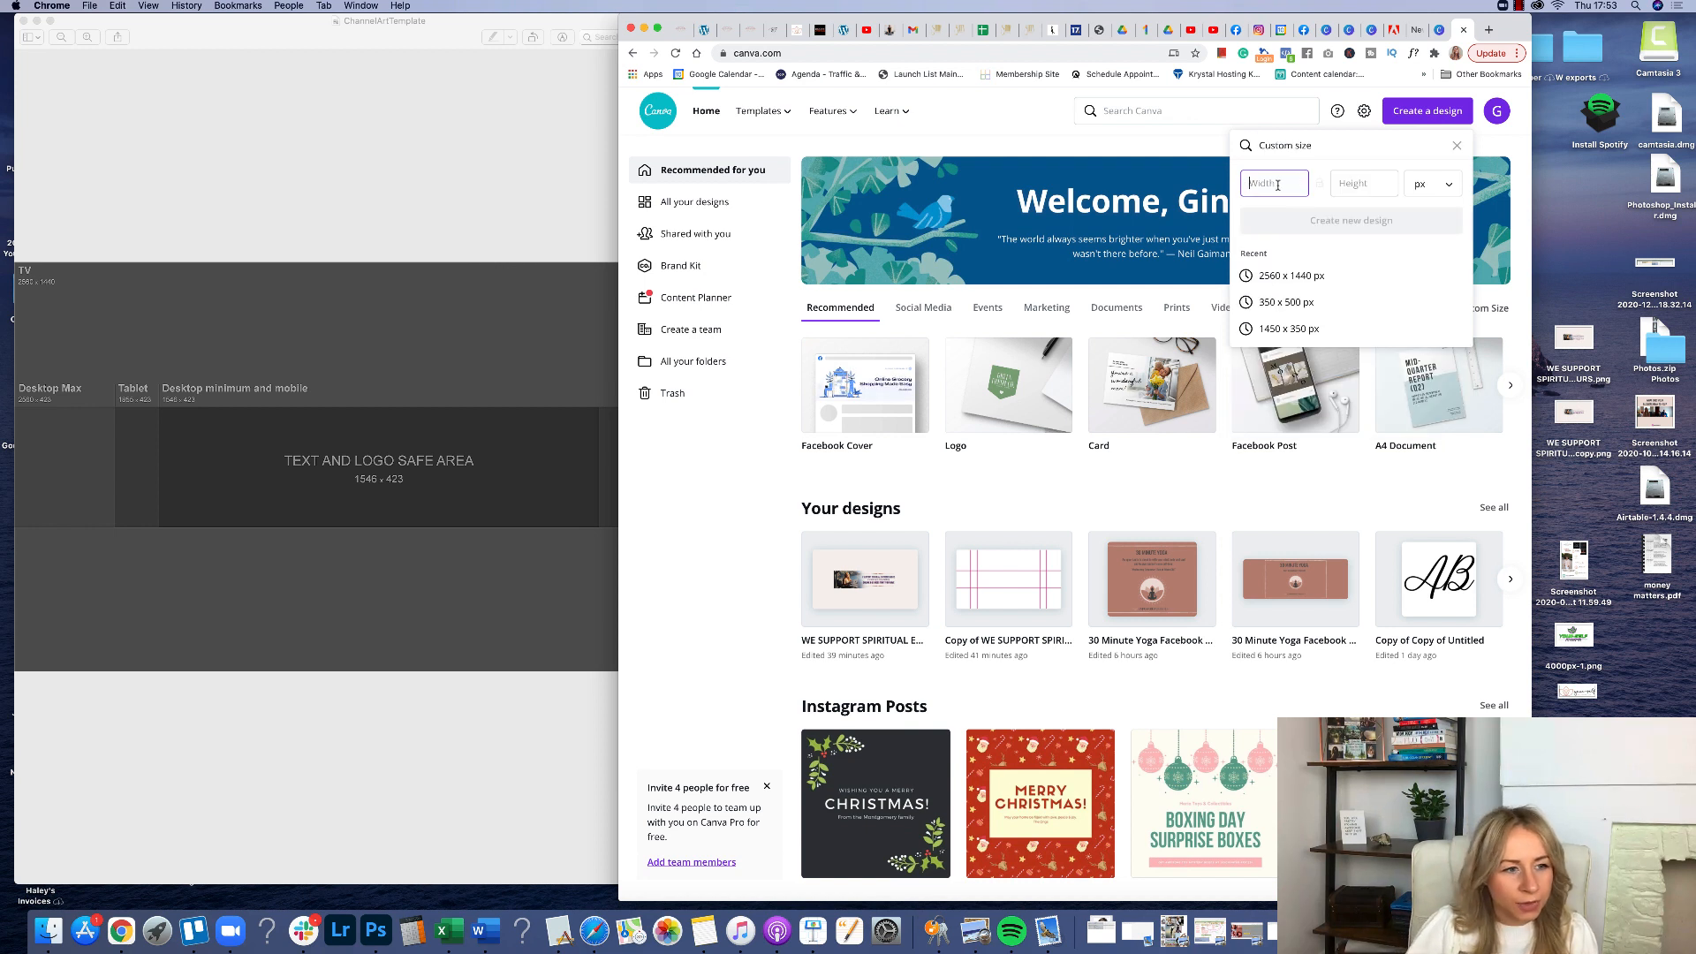
Create a new custom-size design of 2560 × 1440 px.
{"action": "type", "text": "2"}
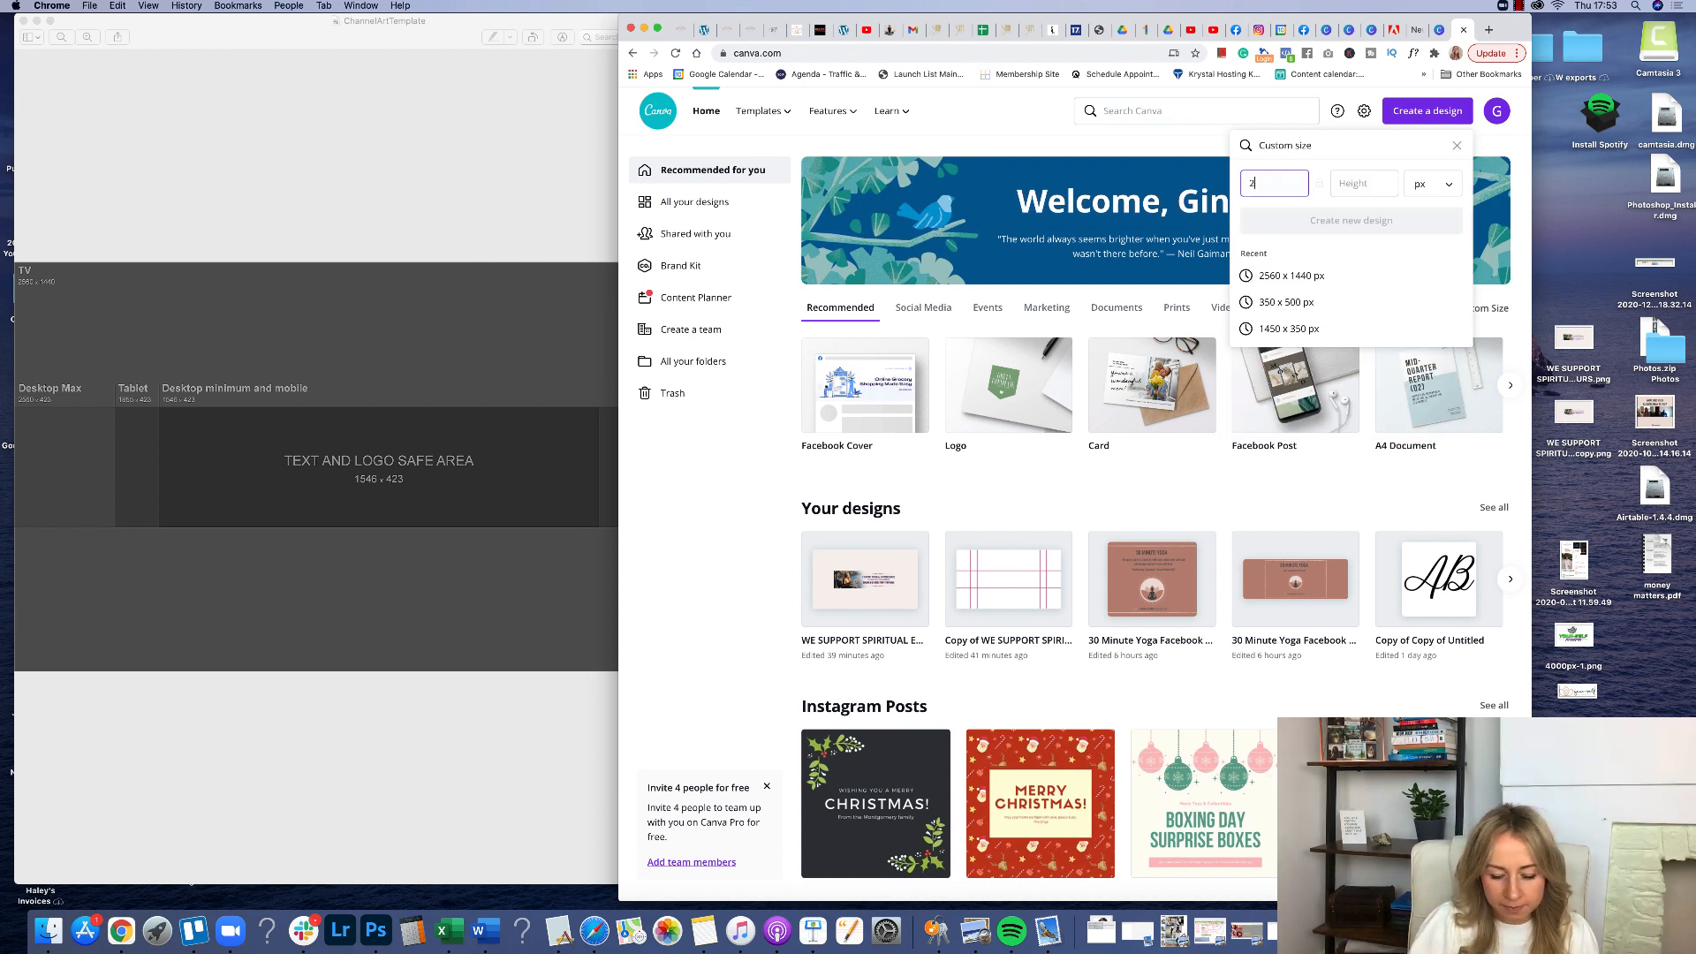
{"action": "type", "text": "560"}
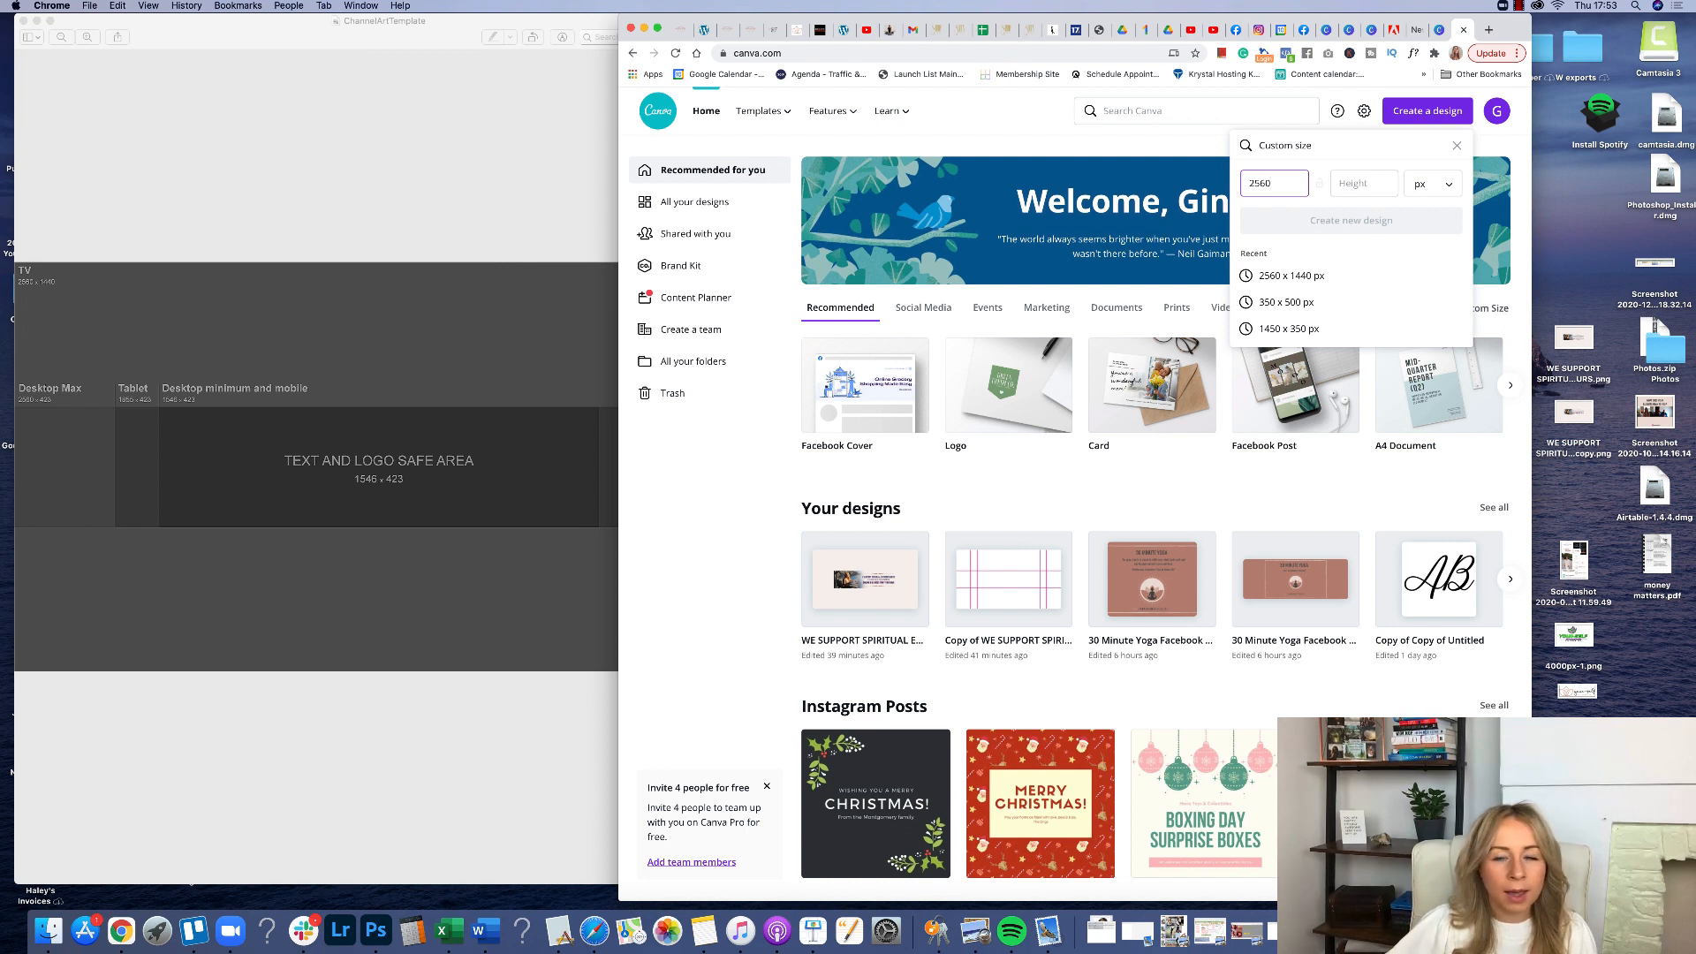
{"action": "left_click", "coordinate": [1368, 184]}
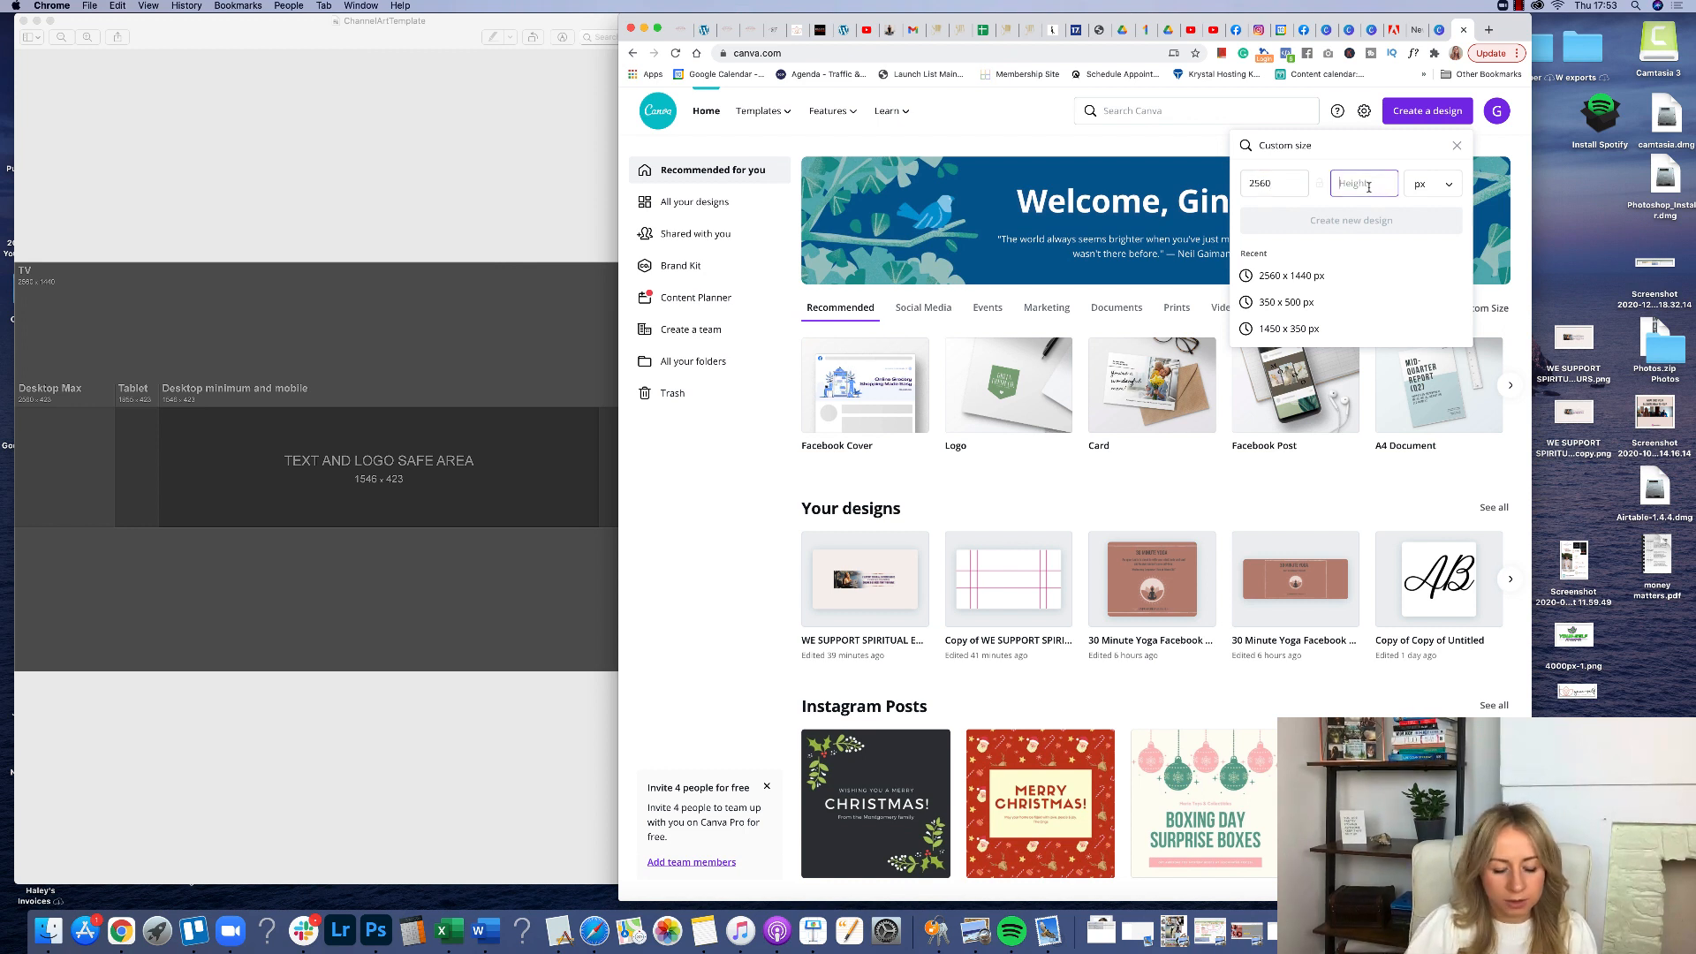
{"action": "type", "text": "1440"}
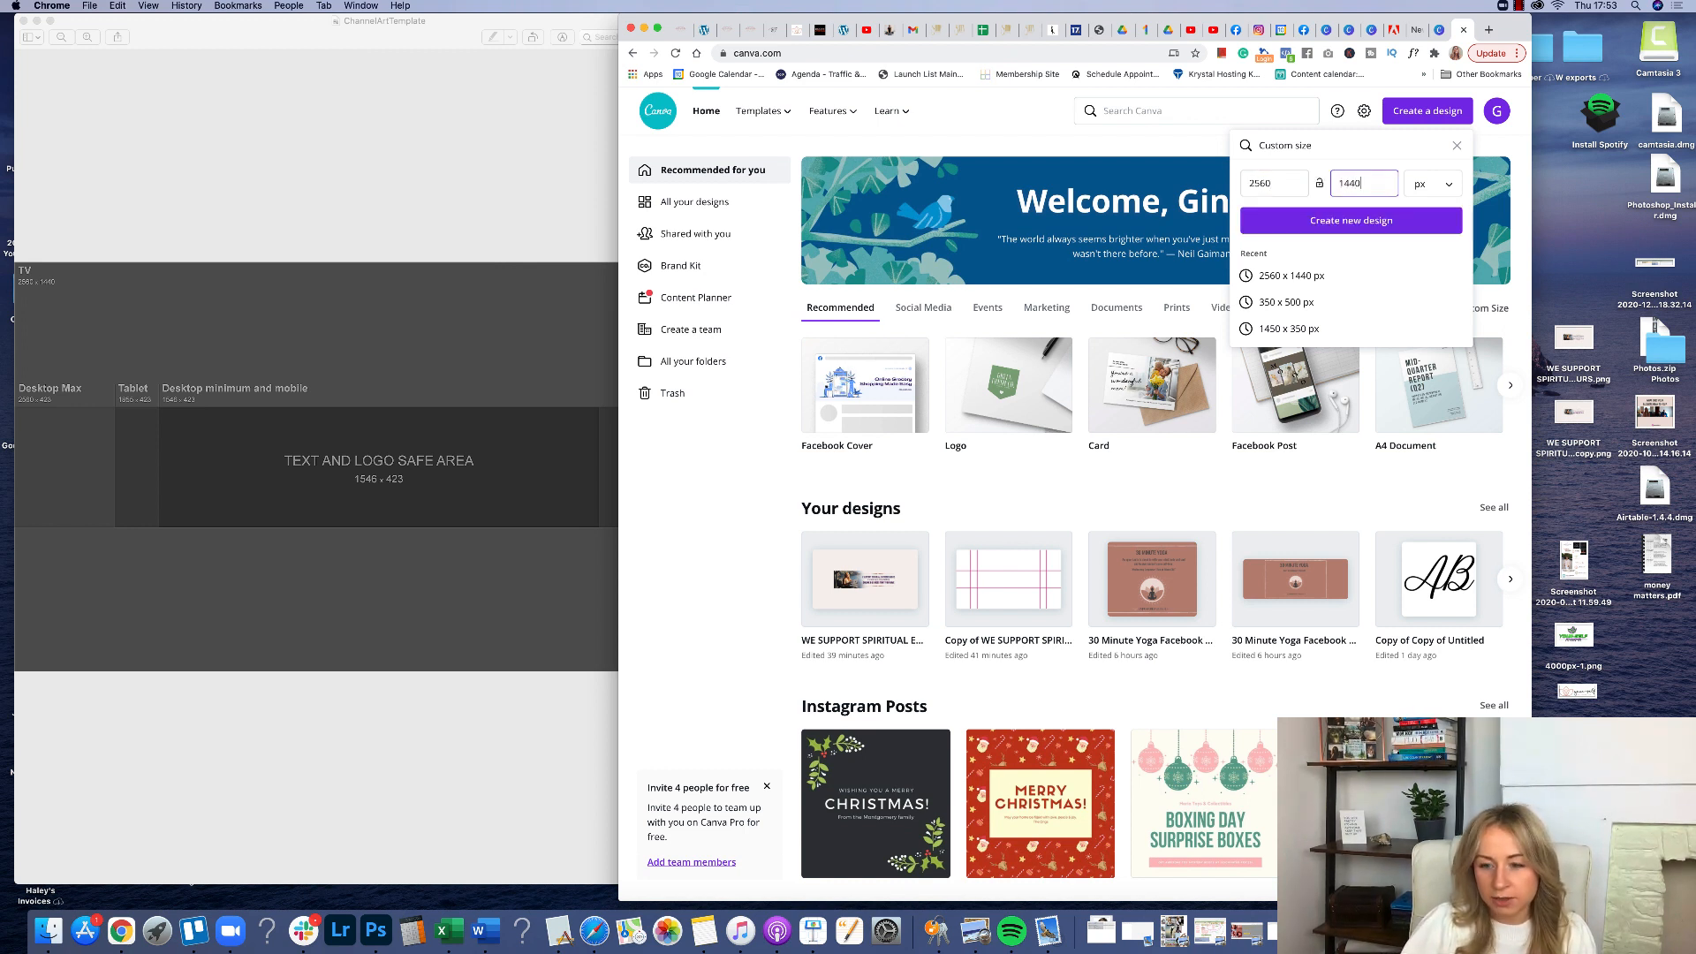
{"action": "left_click", "coordinate": [1376, 227]}
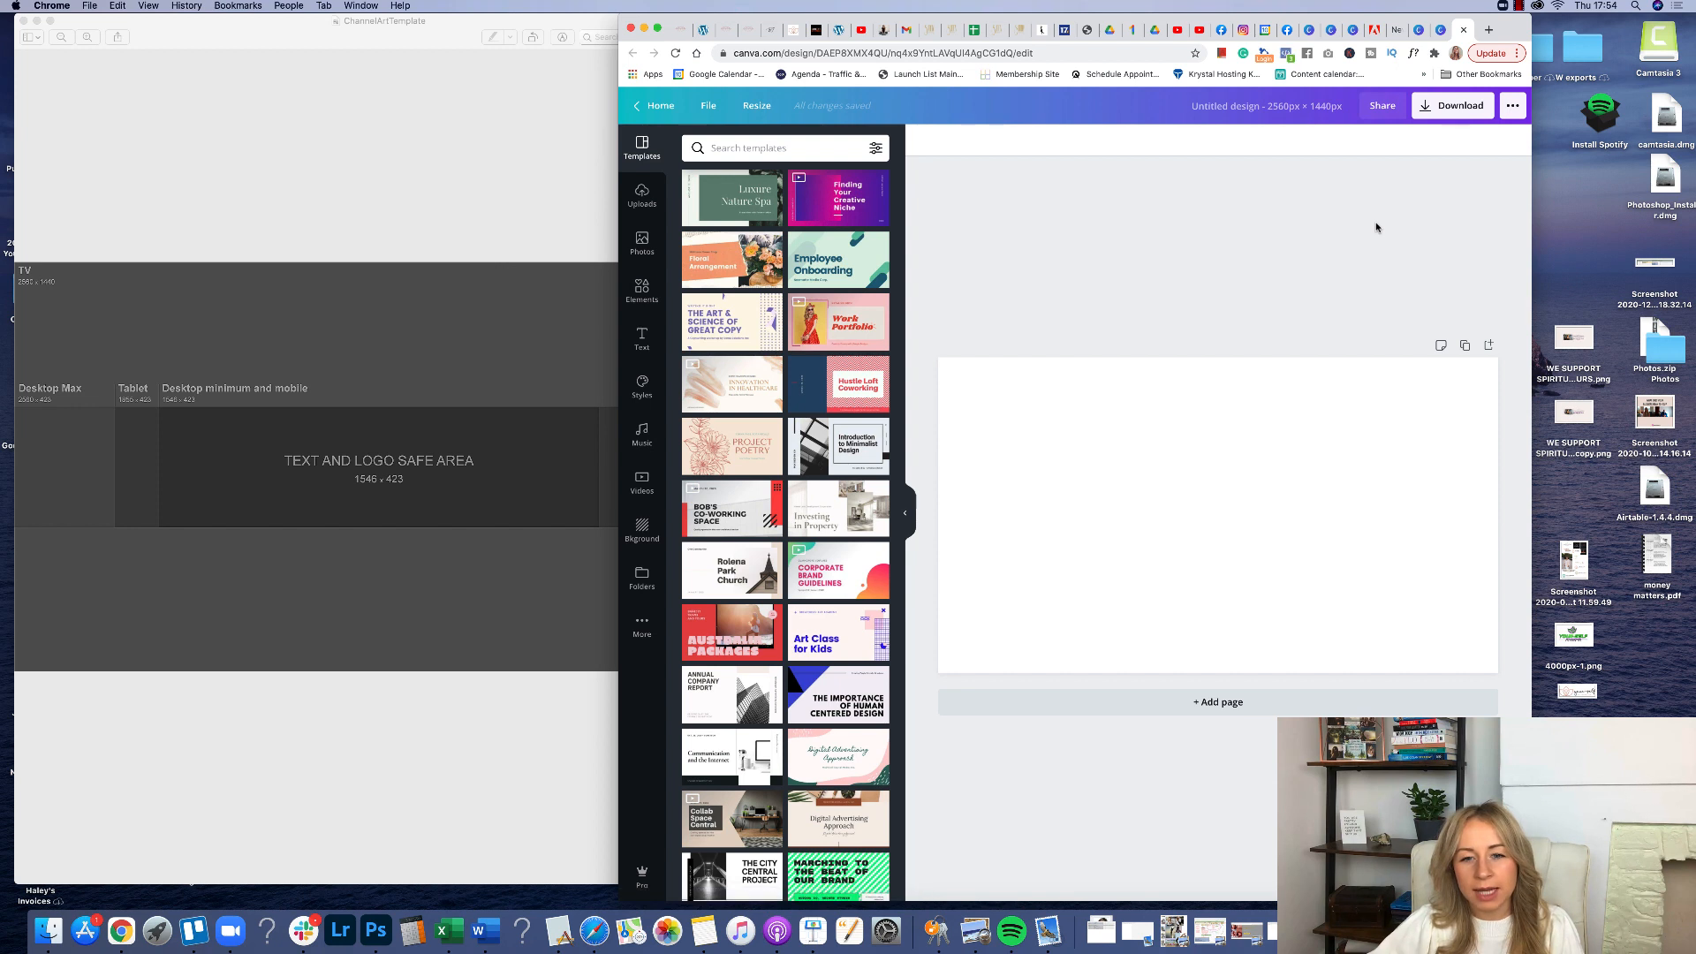
{"action": "left_click", "coordinate": [392, 184]}
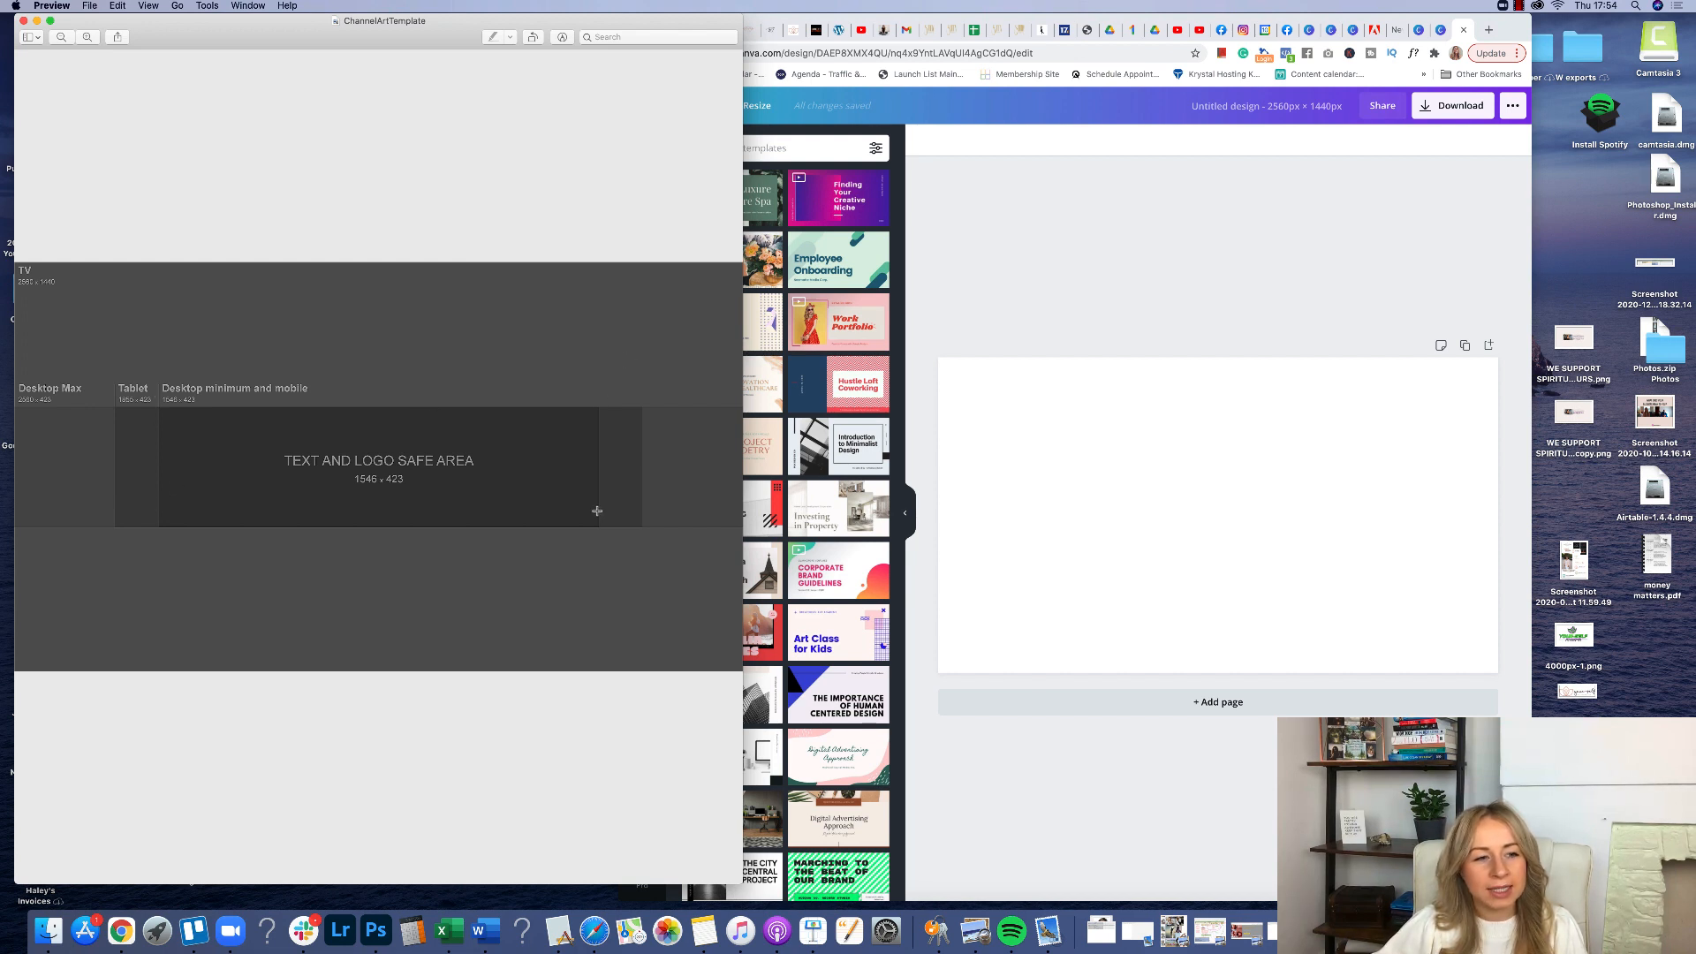
{"action": "left_click", "coordinate": [1118, 277]}
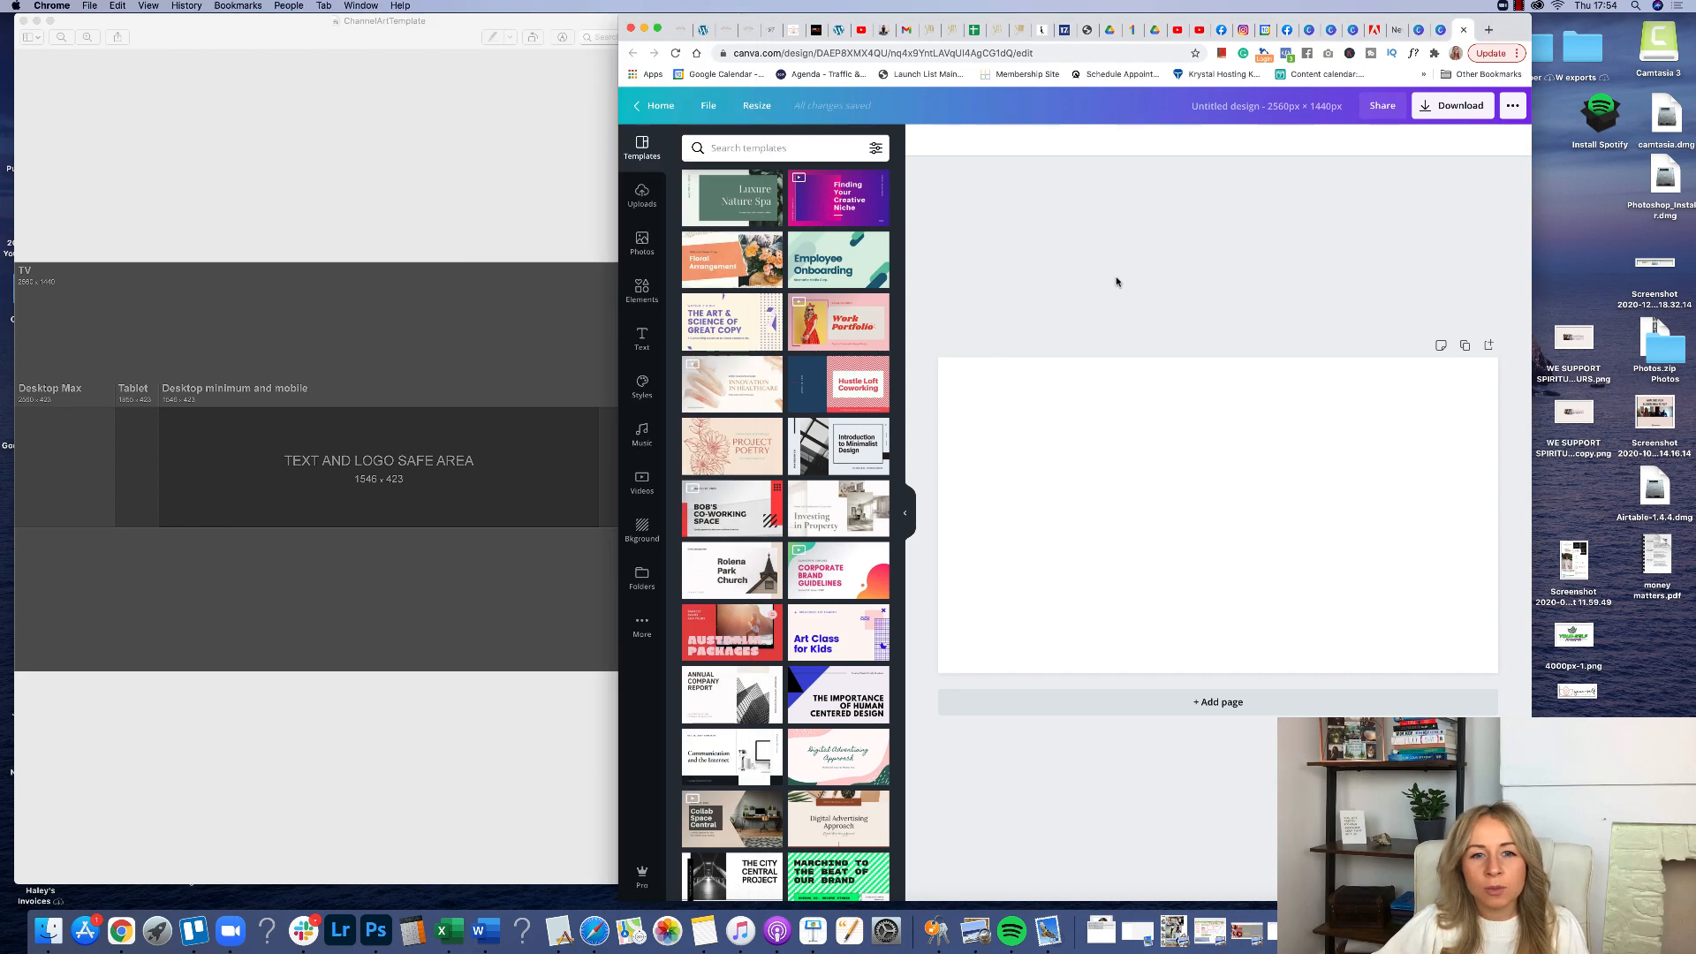
Upload the ChannelArtTemplate image from the desktop.
{"action": "left_click", "coordinate": [641, 194]}
{"action": "left_click", "coordinate": [778, 182]}
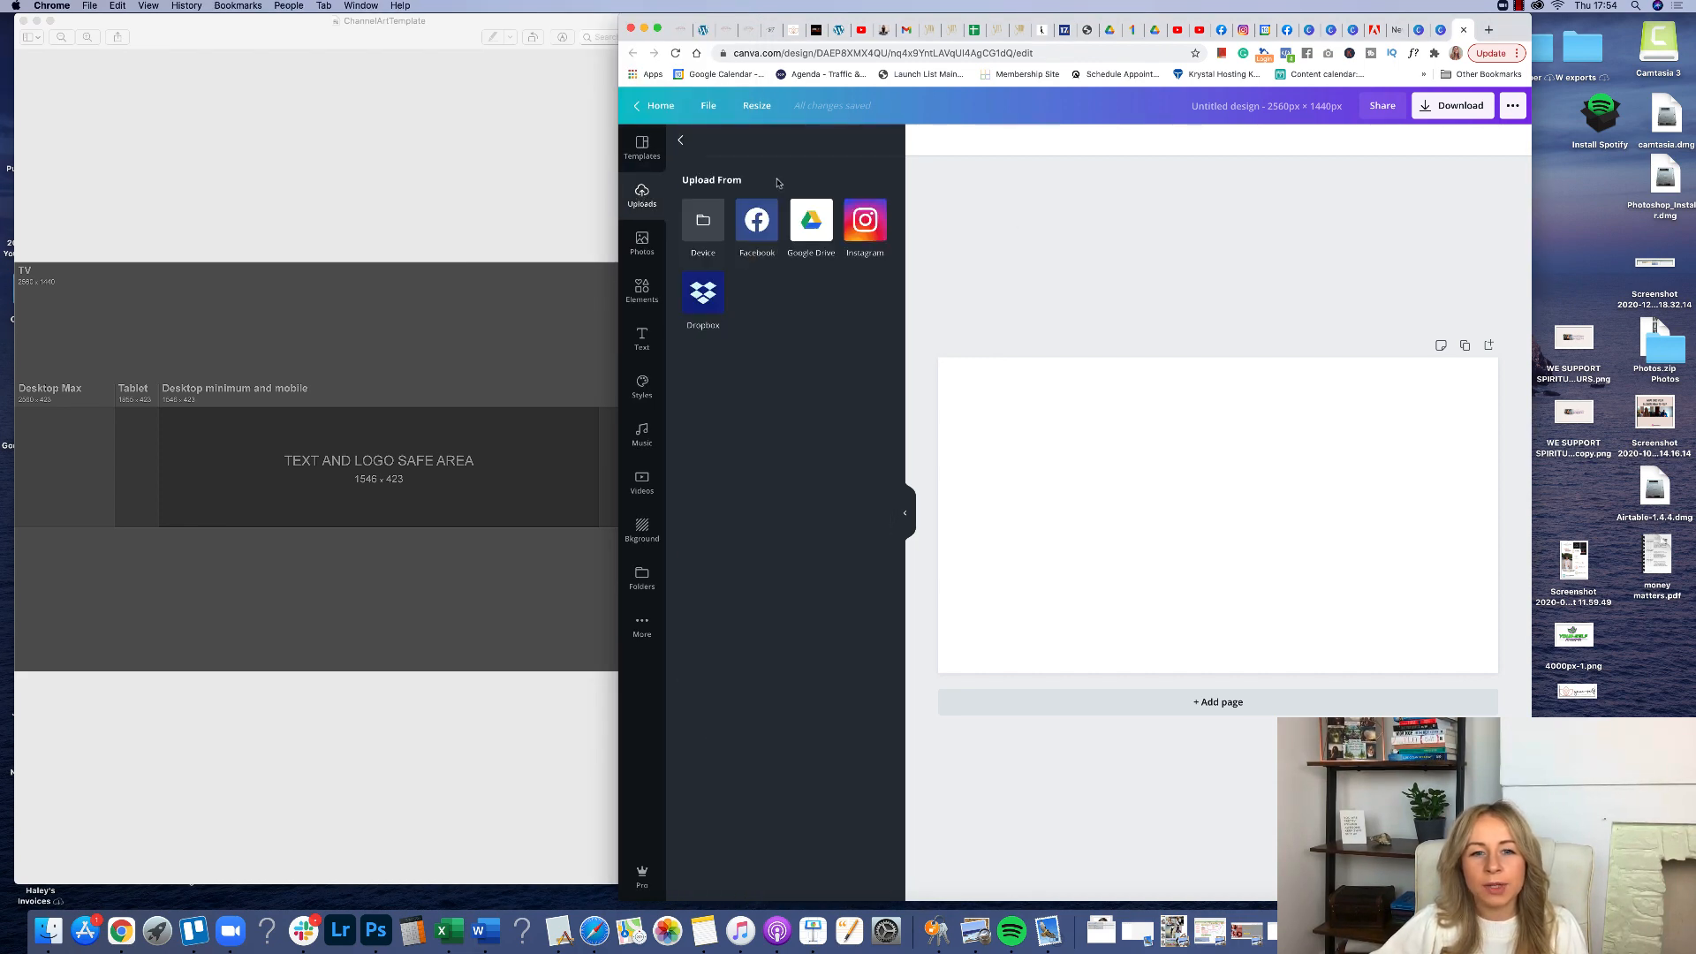
{"action": "left_click", "coordinate": [717, 221]}
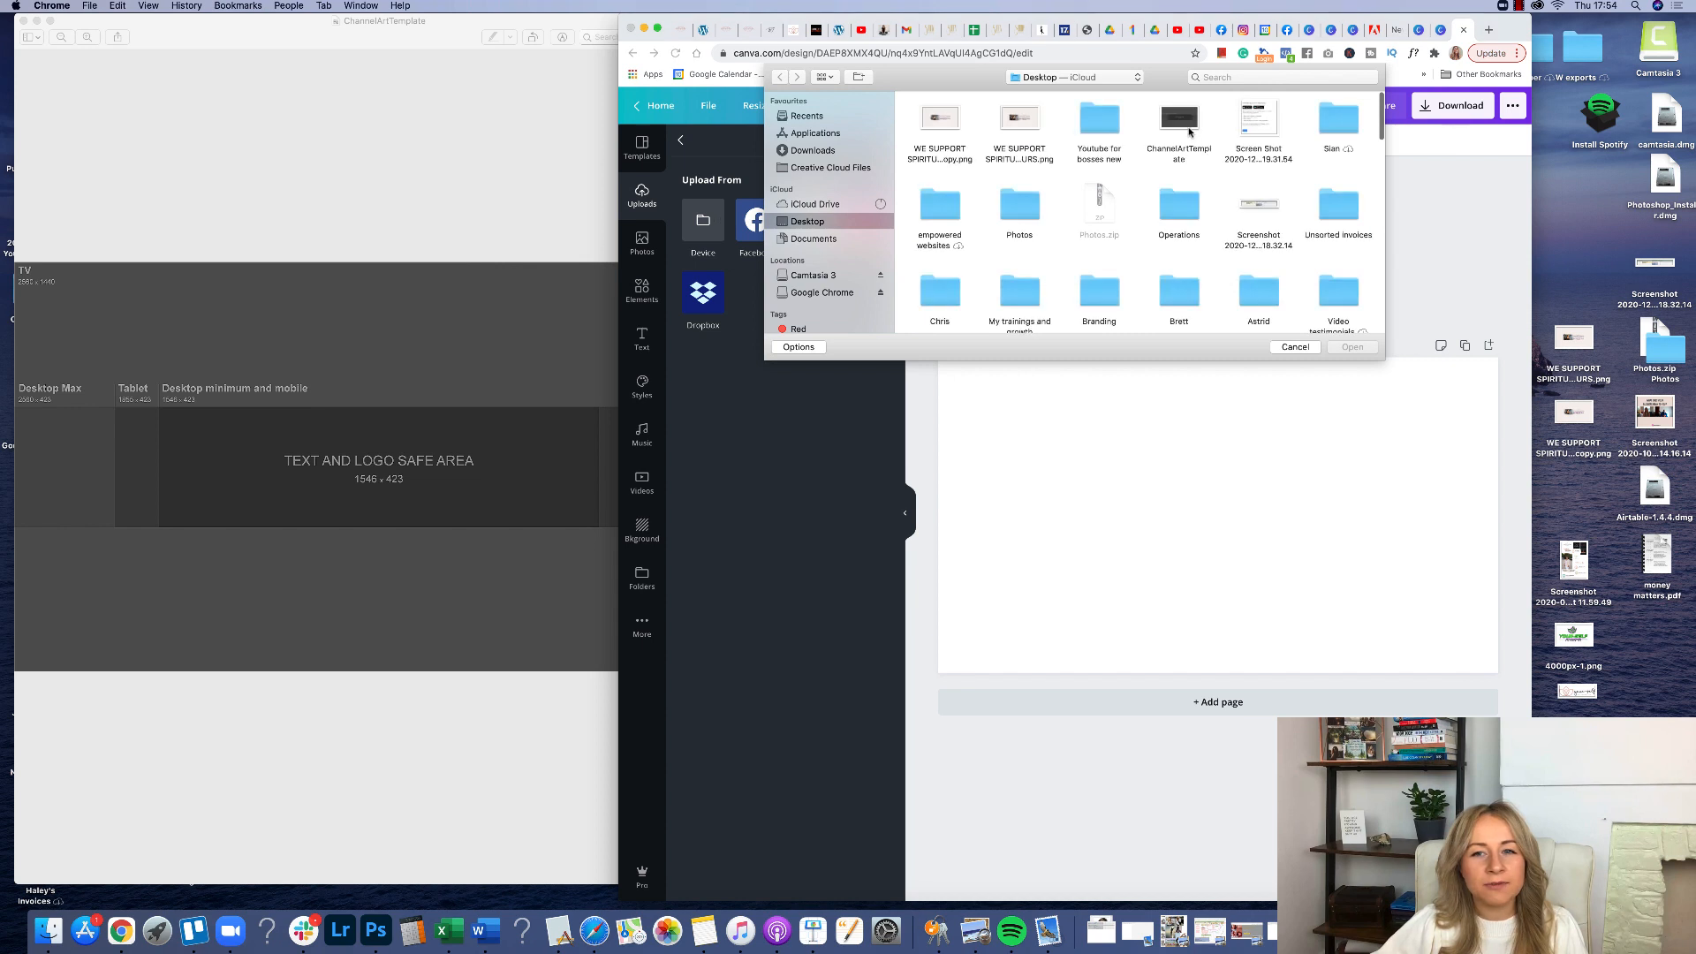
{"action": "left_click", "coordinate": [1185, 123]}
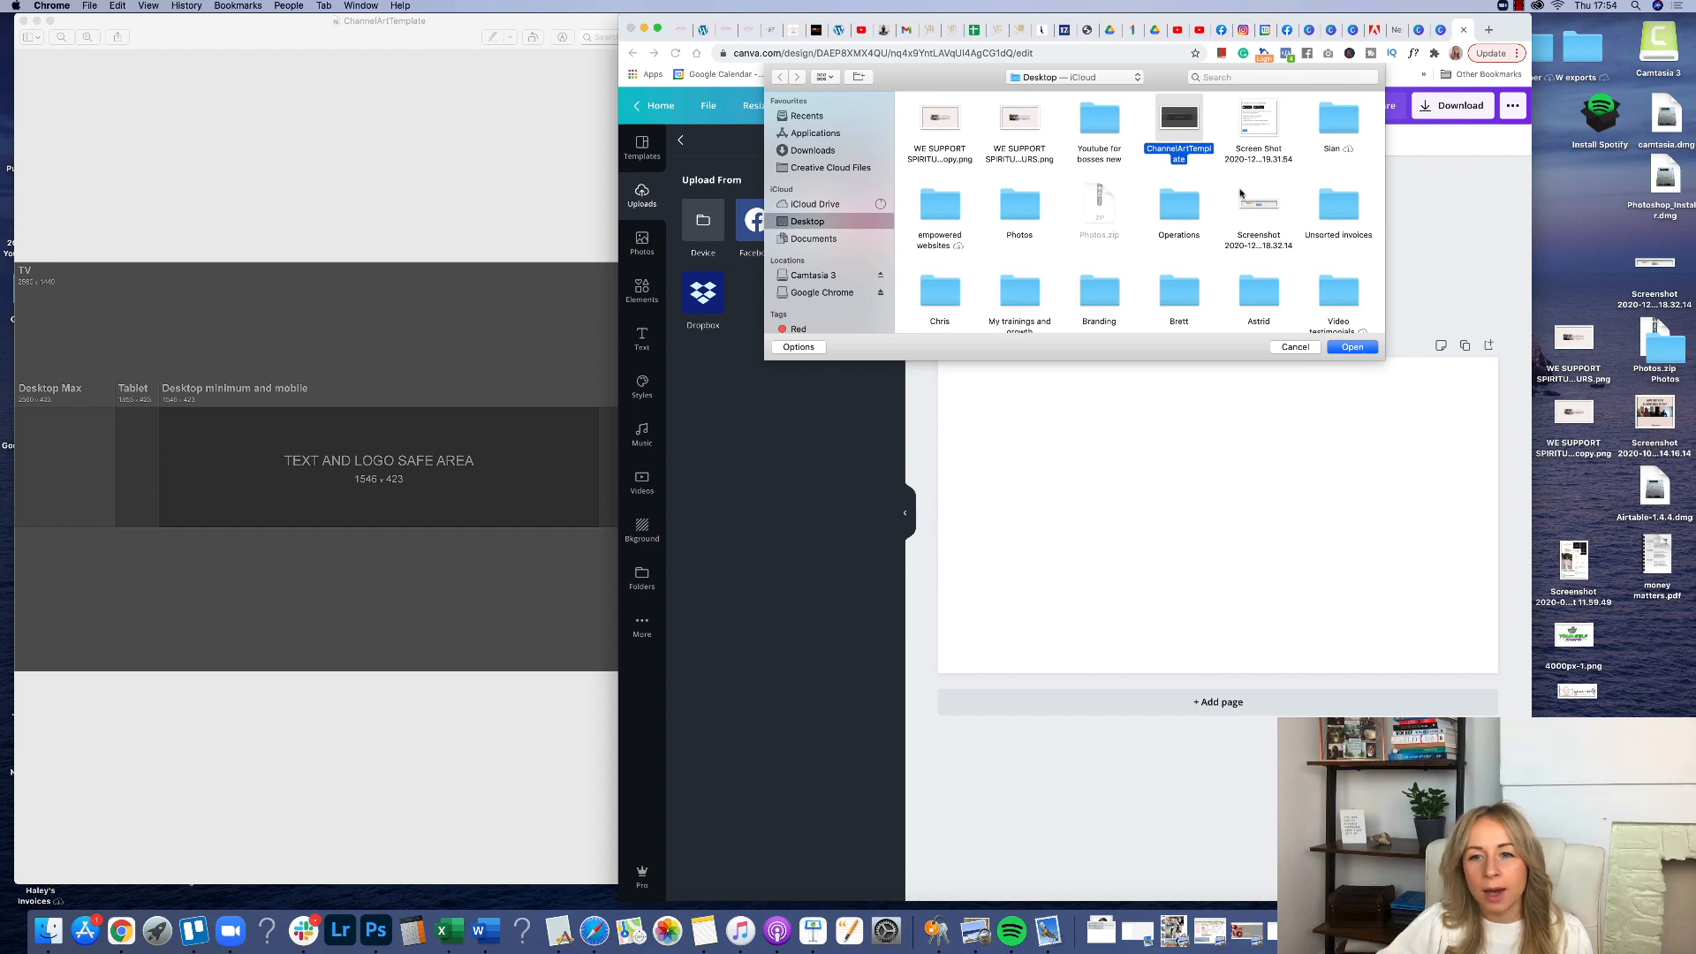
{"action": "left_click", "coordinate": [1348, 349]}
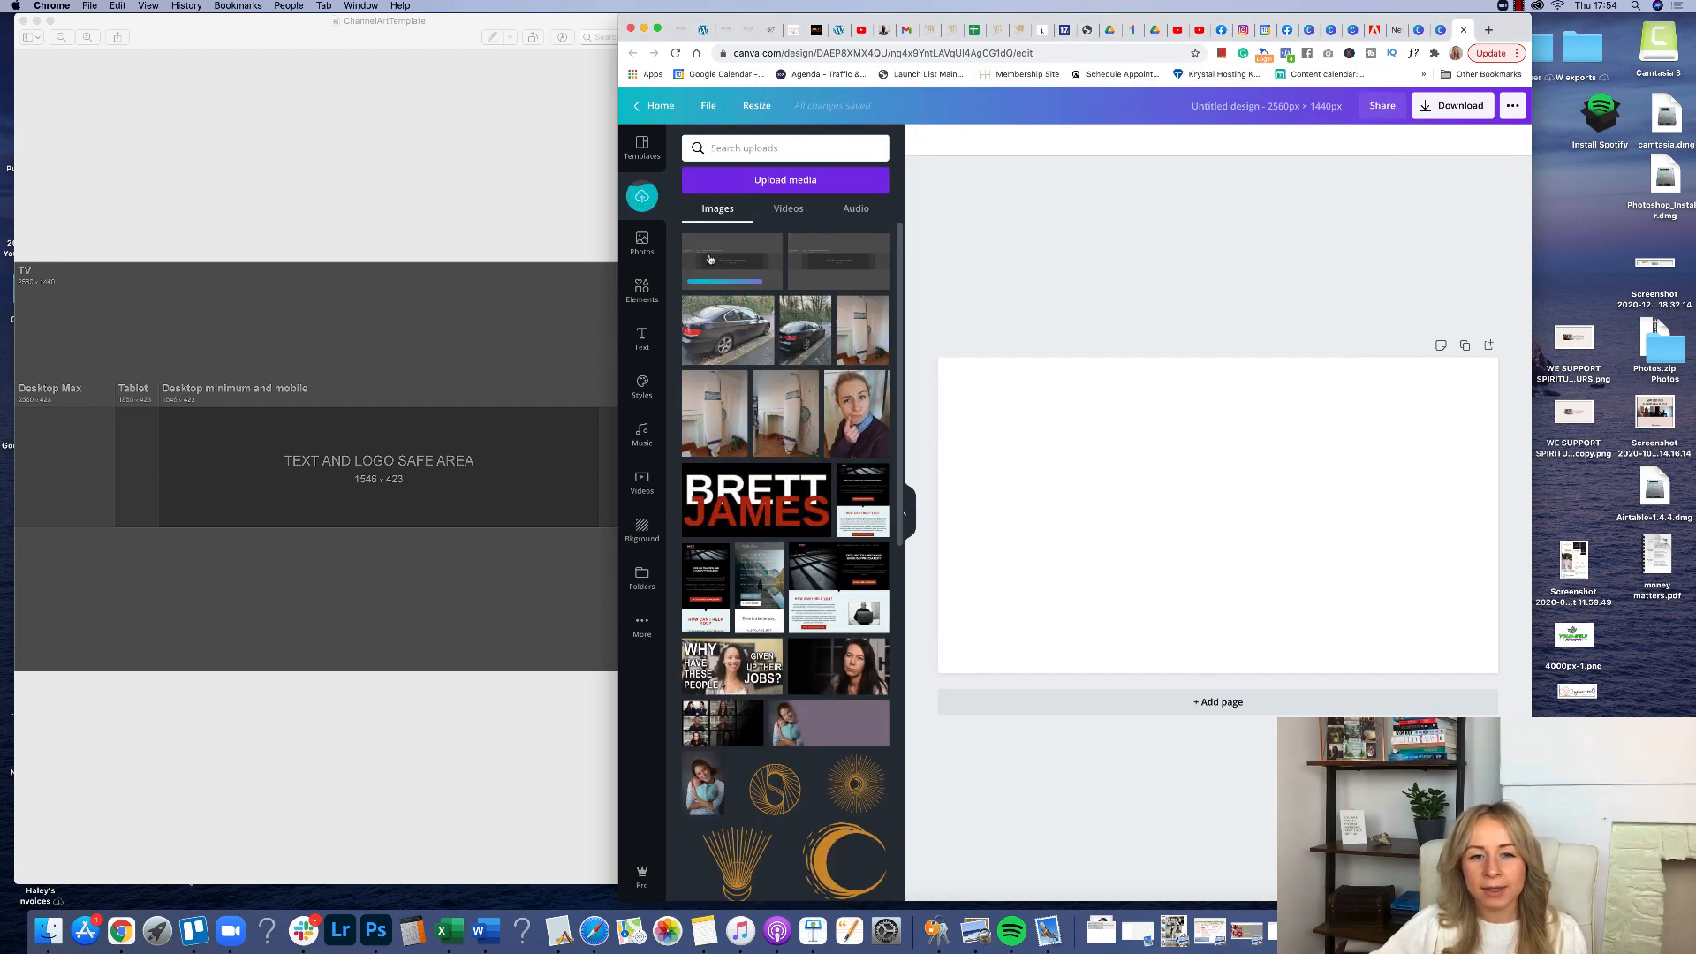
Place the uploaded channel art template on the page so it fills the canvas.
{"action": "left_click_drag", "start_coordinate": [698, 247], "coordinate": [977, 381]}
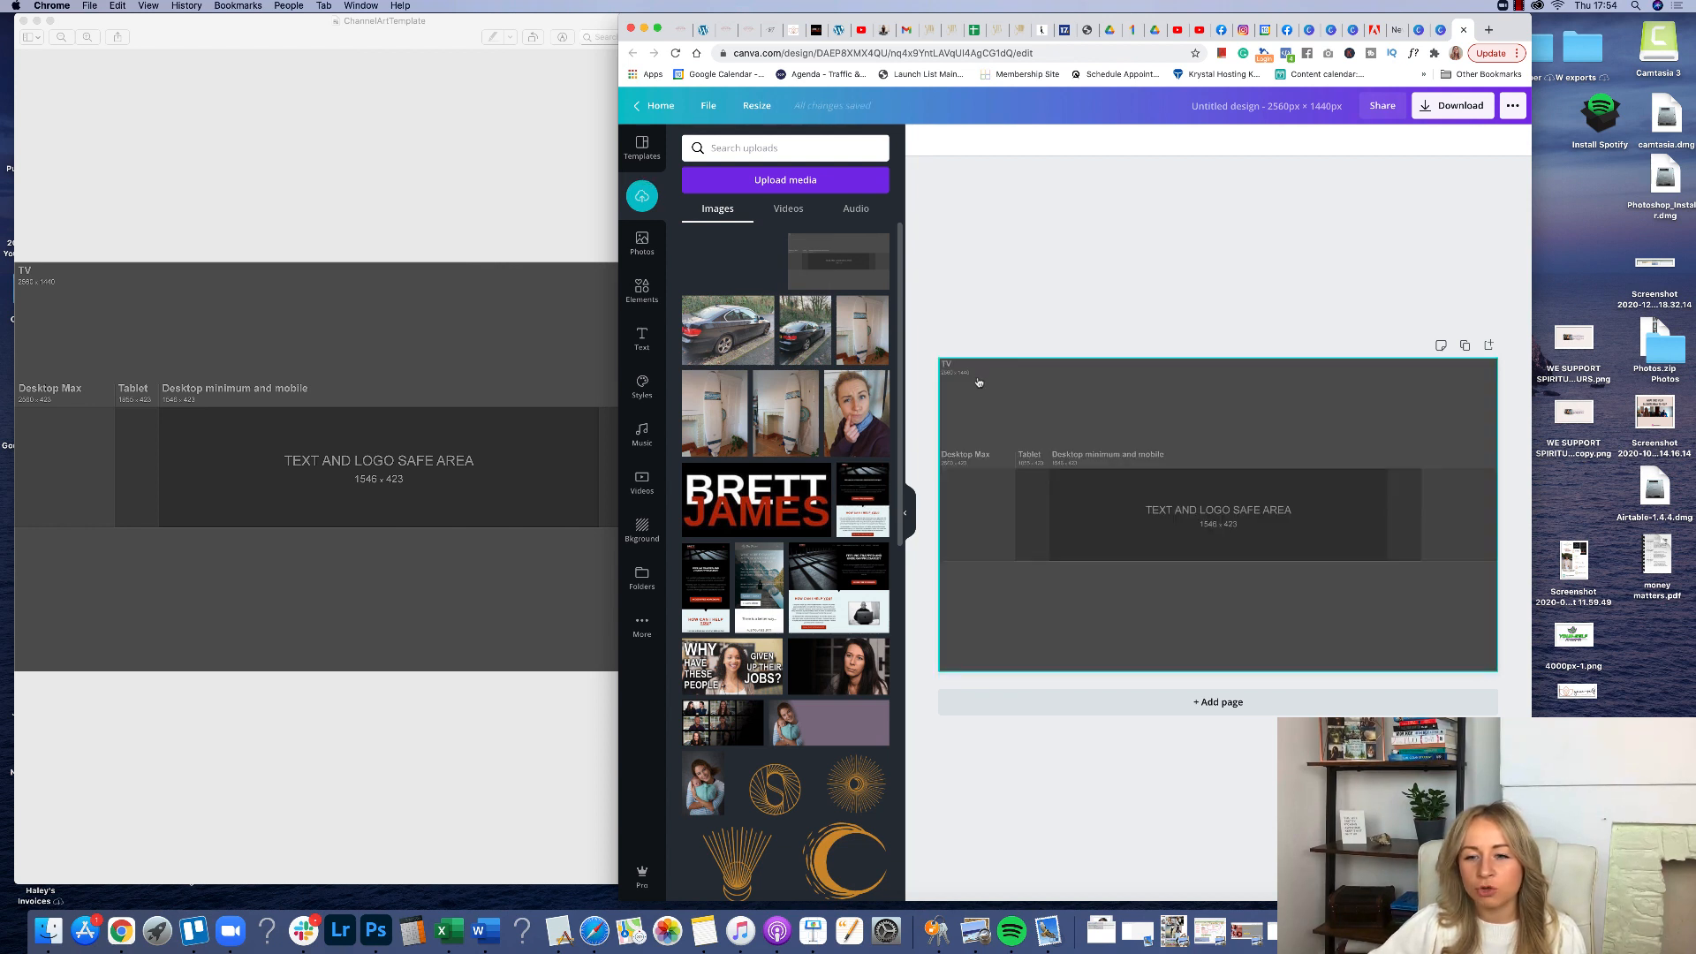
{"action": "left_click", "coordinate": [1091, 311]}
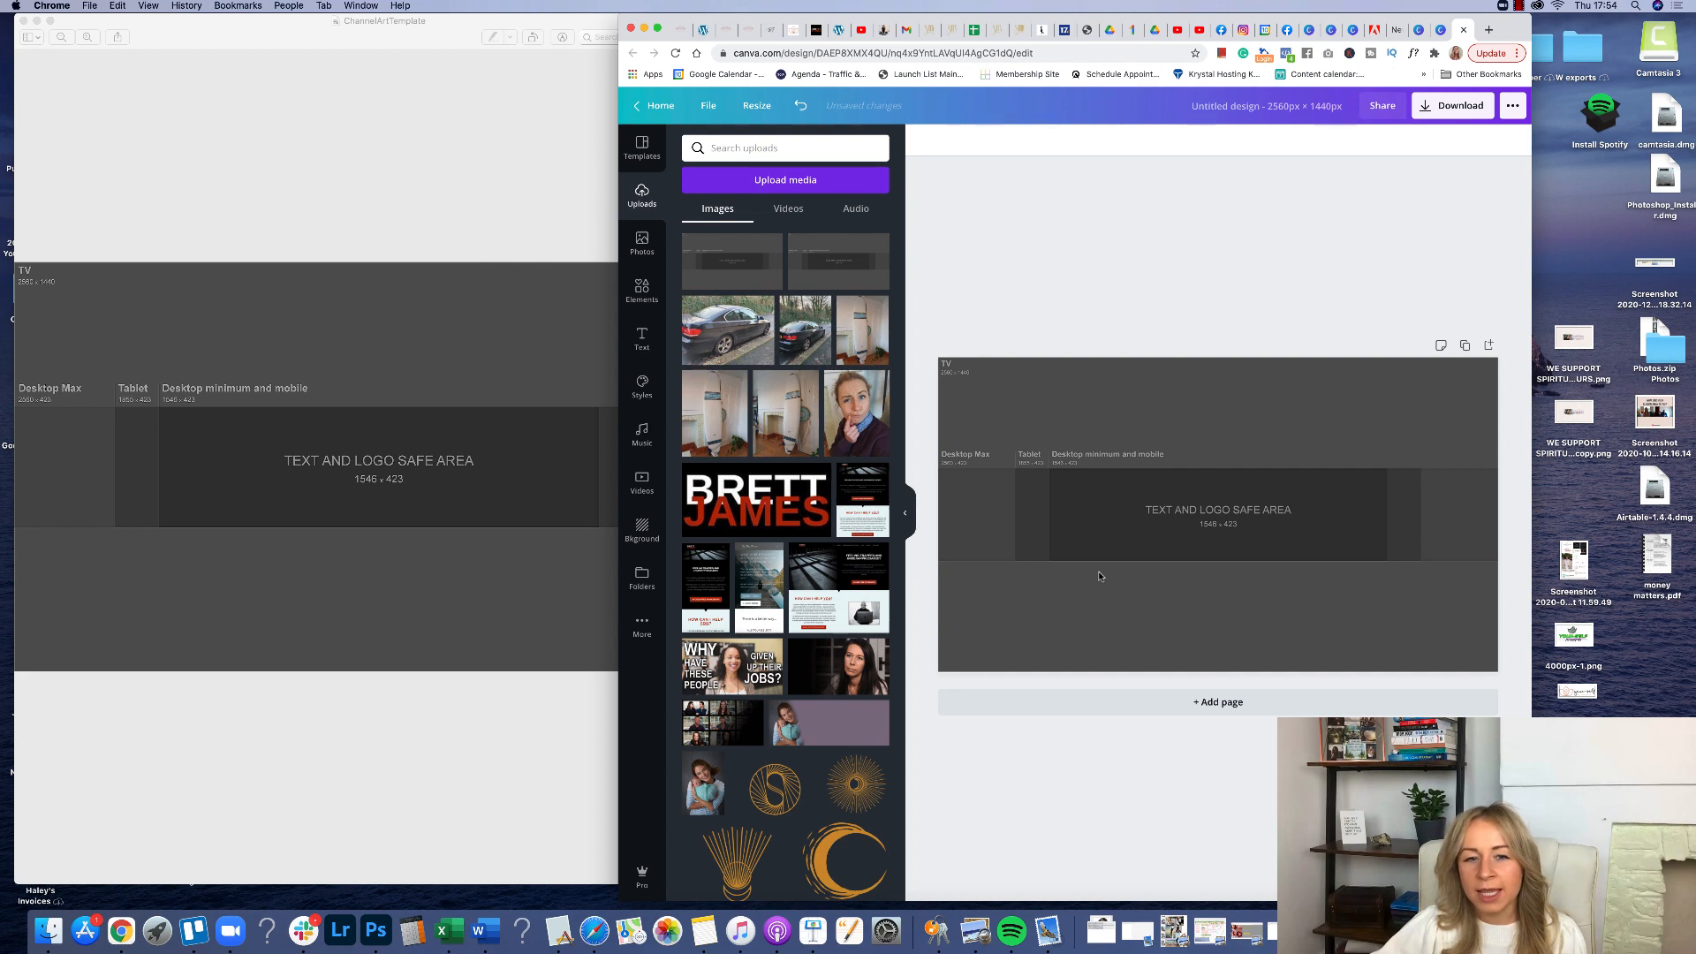
Add pink horizontal lines stretched across the canvas along the bottom and top edges of the text and logo safe area.
{"action": "left_click", "coordinate": [640, 292]}
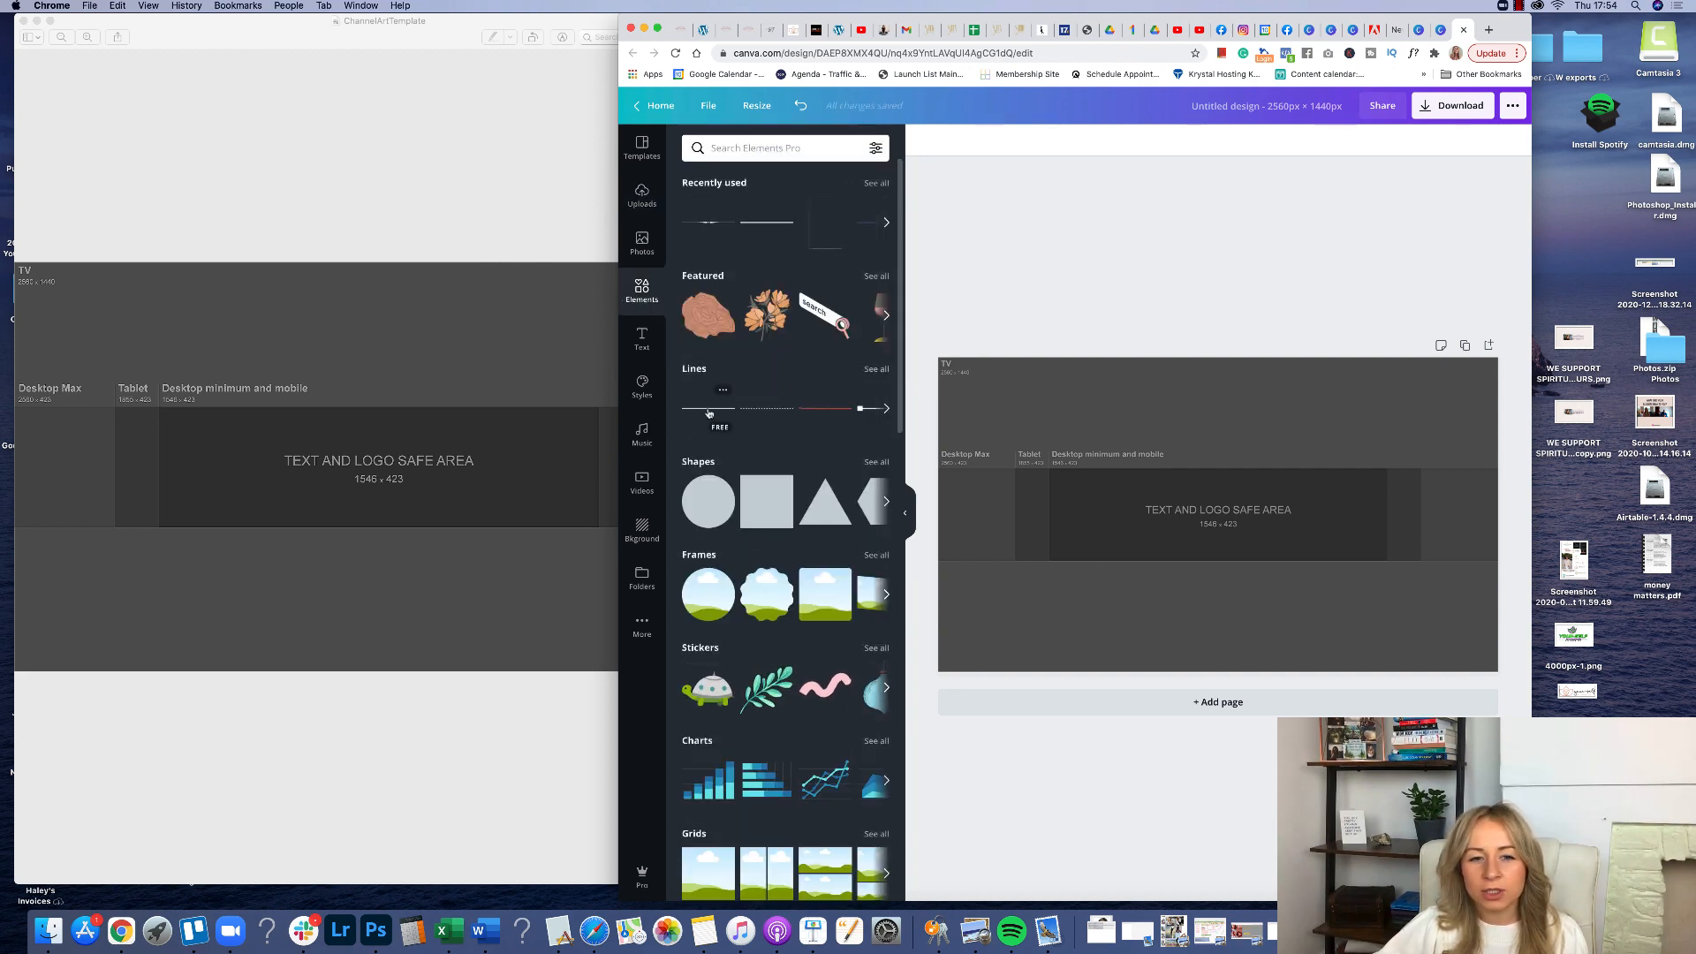
{"action": "left_click", "coordinate": [707, 410]}
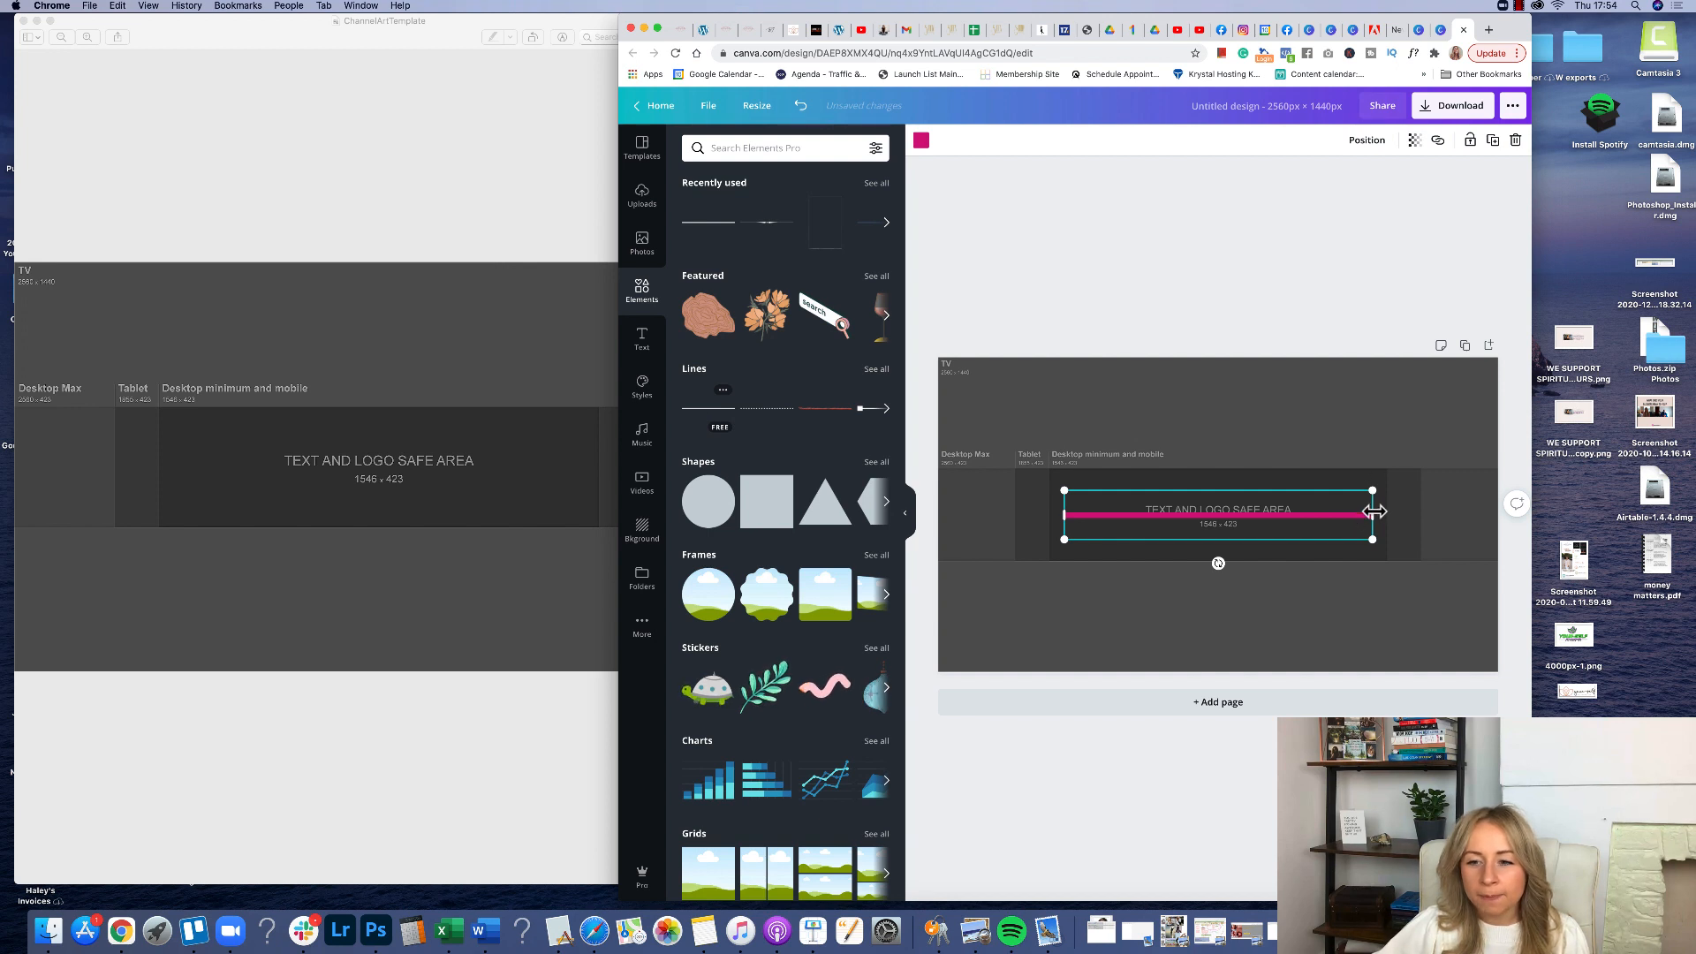
{"action": "left_click_drag", "start_coordinate": [1372, 514], "coordinate": [1546, 515]}
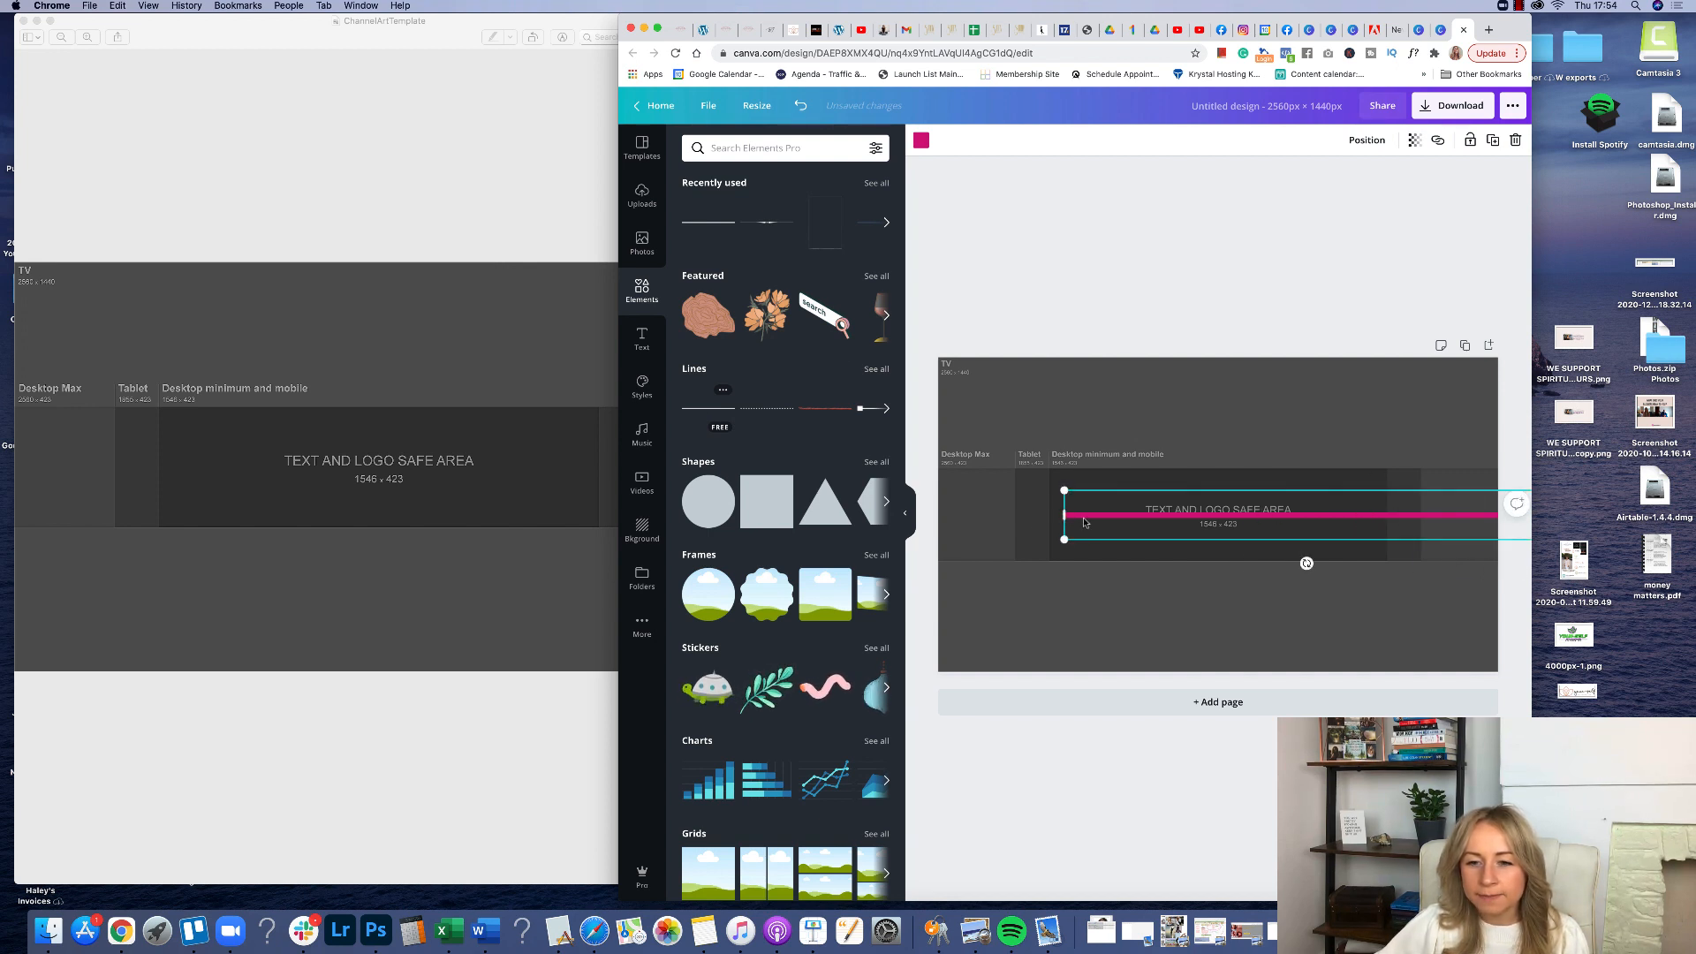
{"action": "left_click_drag", "start_coordinate": [1058, 516], "coordinate": [1086, 561]}
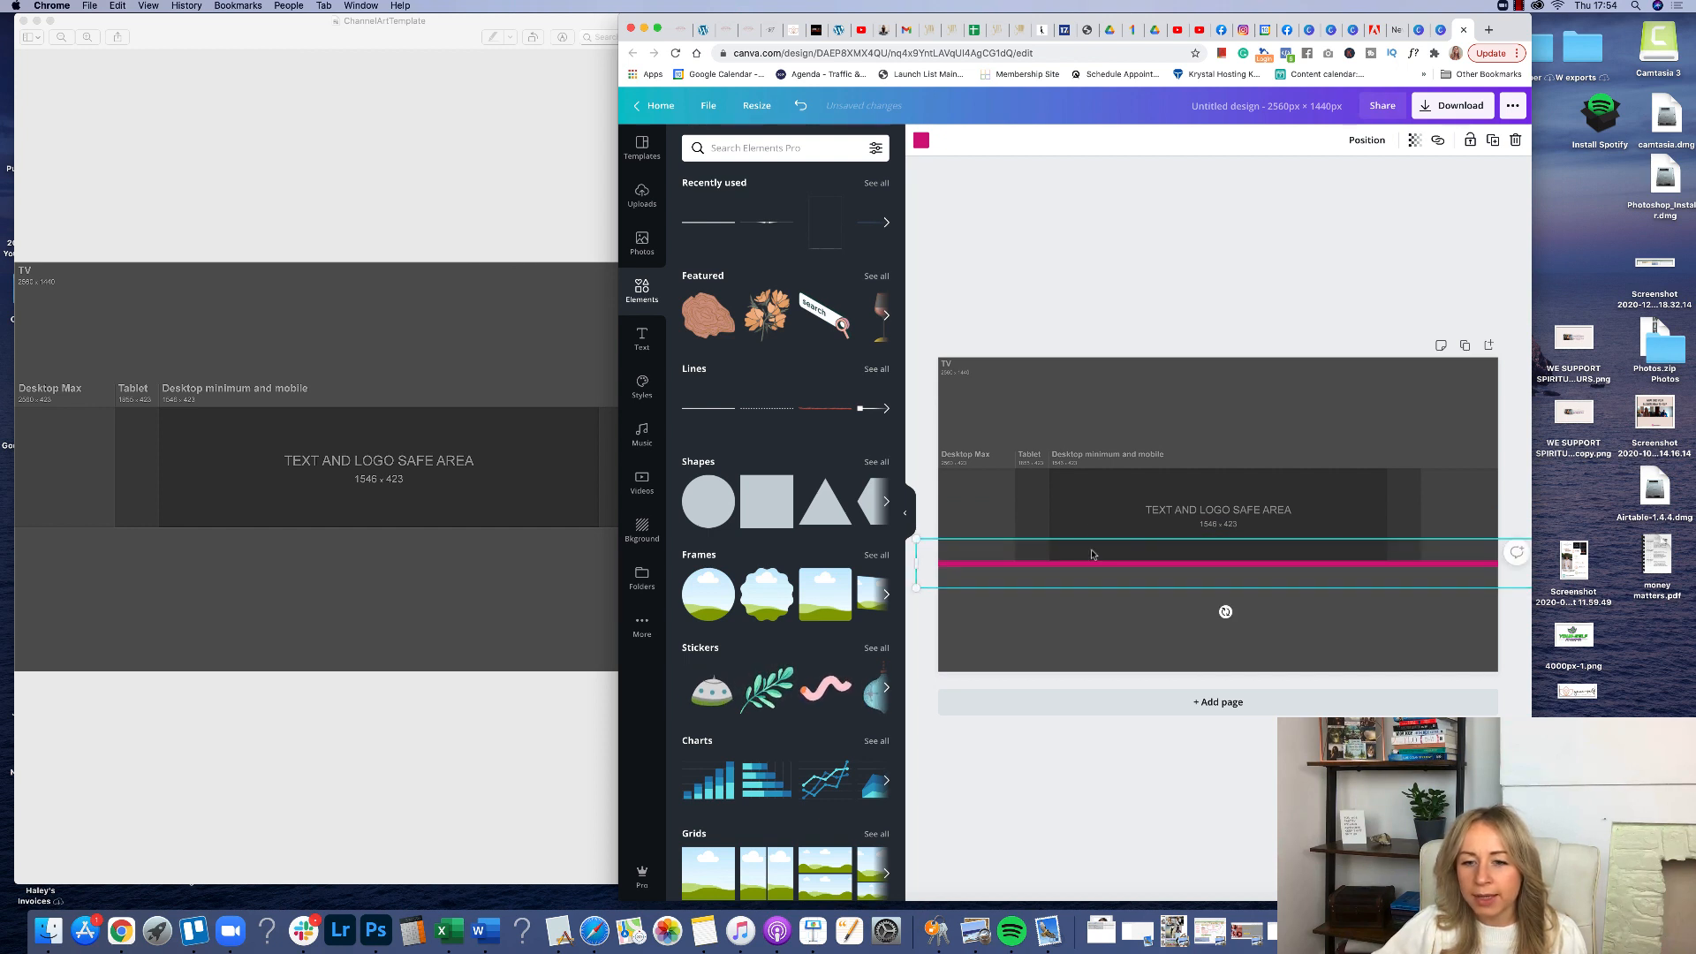
{"action": "left_click_drag", "start_coordinate": [1285, 574], "coordinate": [963, 481]}
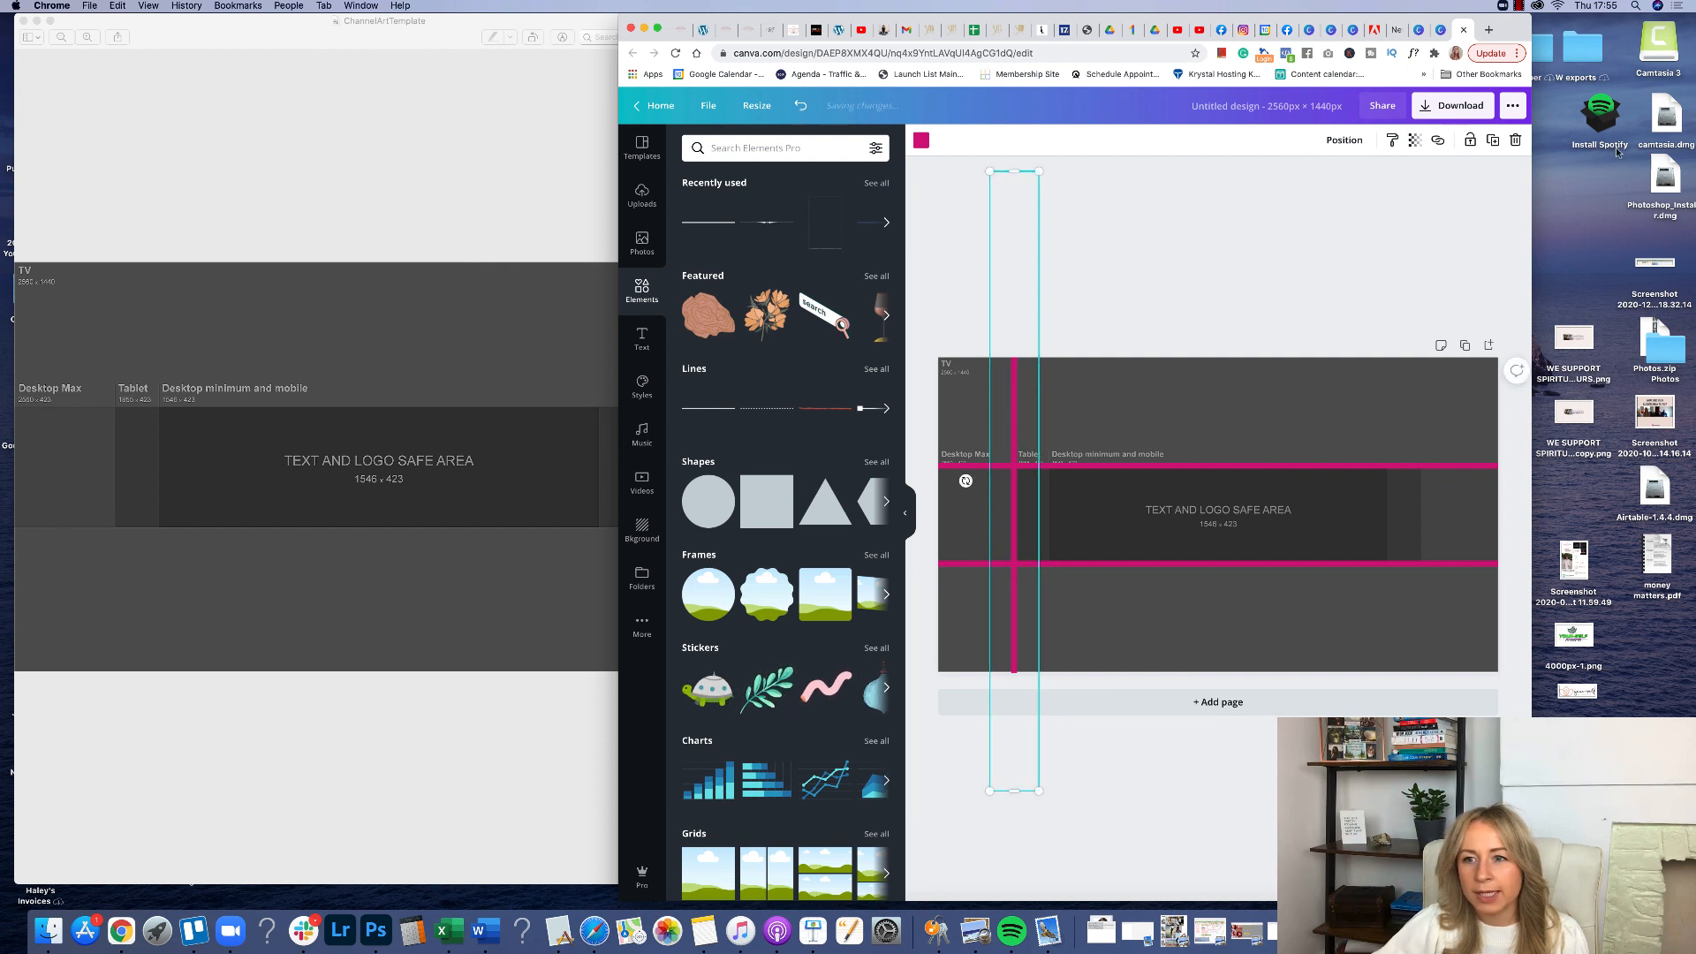
Duplicate the vertical pink line three times, placing copies at the tablet and safe-area boundaries on both sides.
{"action": "left_click", "coordinate": [1493, 142]}
{"action": "left_click_drag", "start_coordinate": [1017, 425], "coordinate": [1048, 426]}
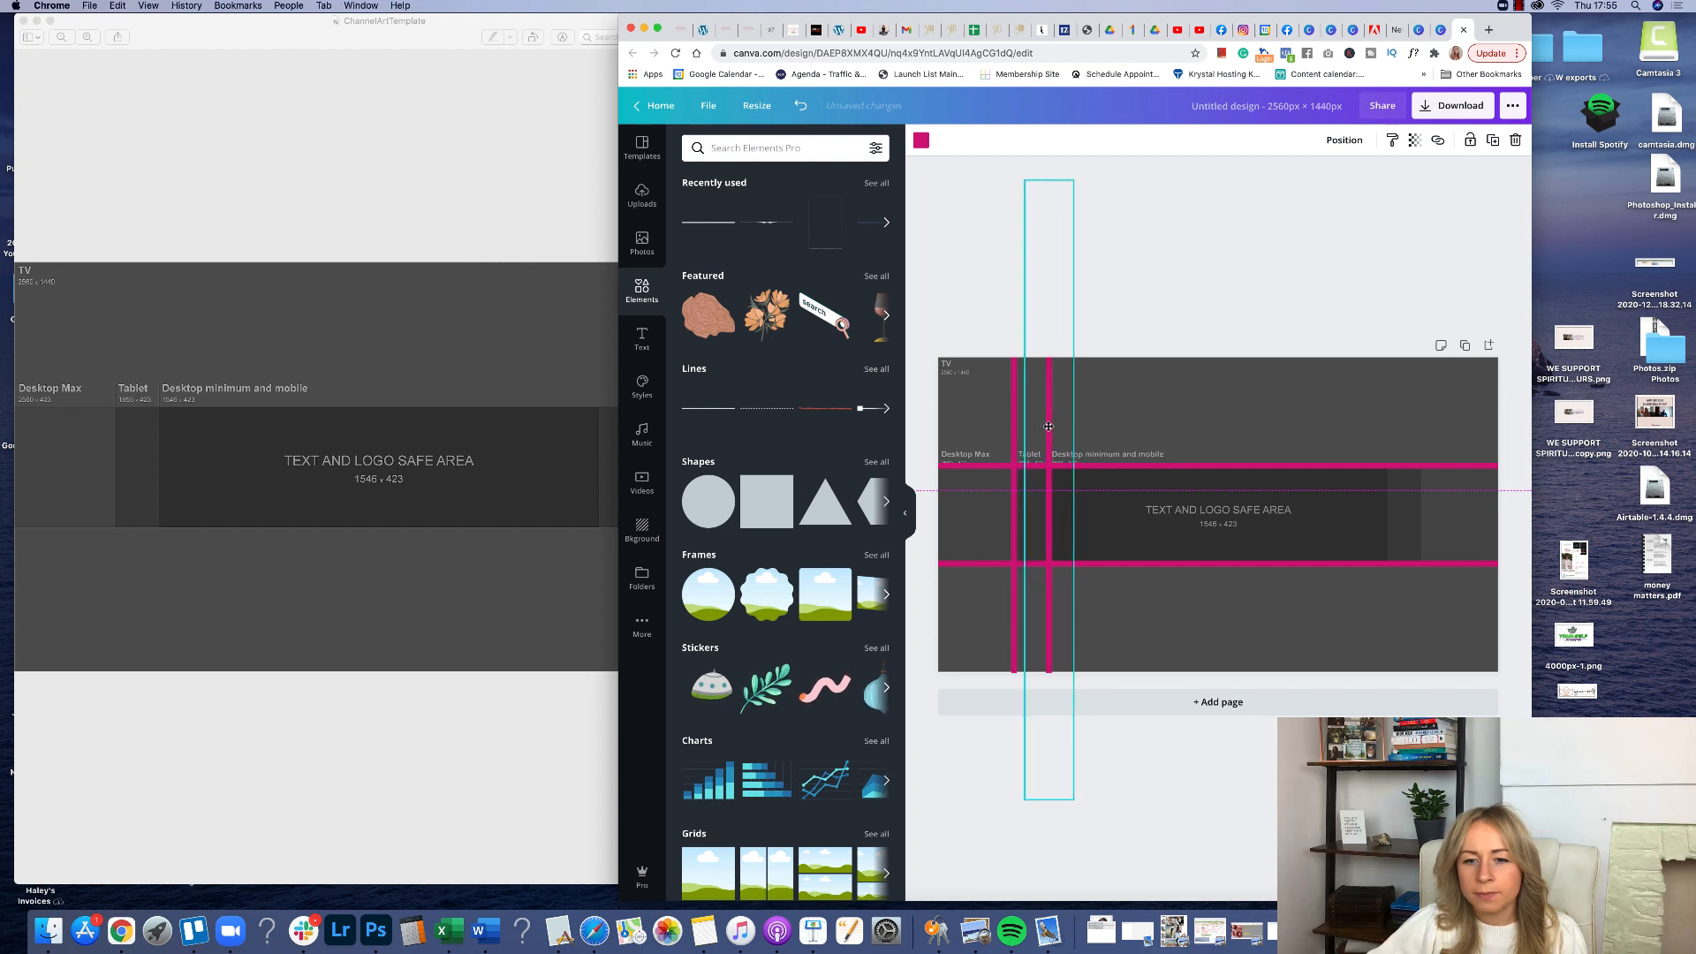
{"action": "left_click", "coordinate": [1492, 141]}
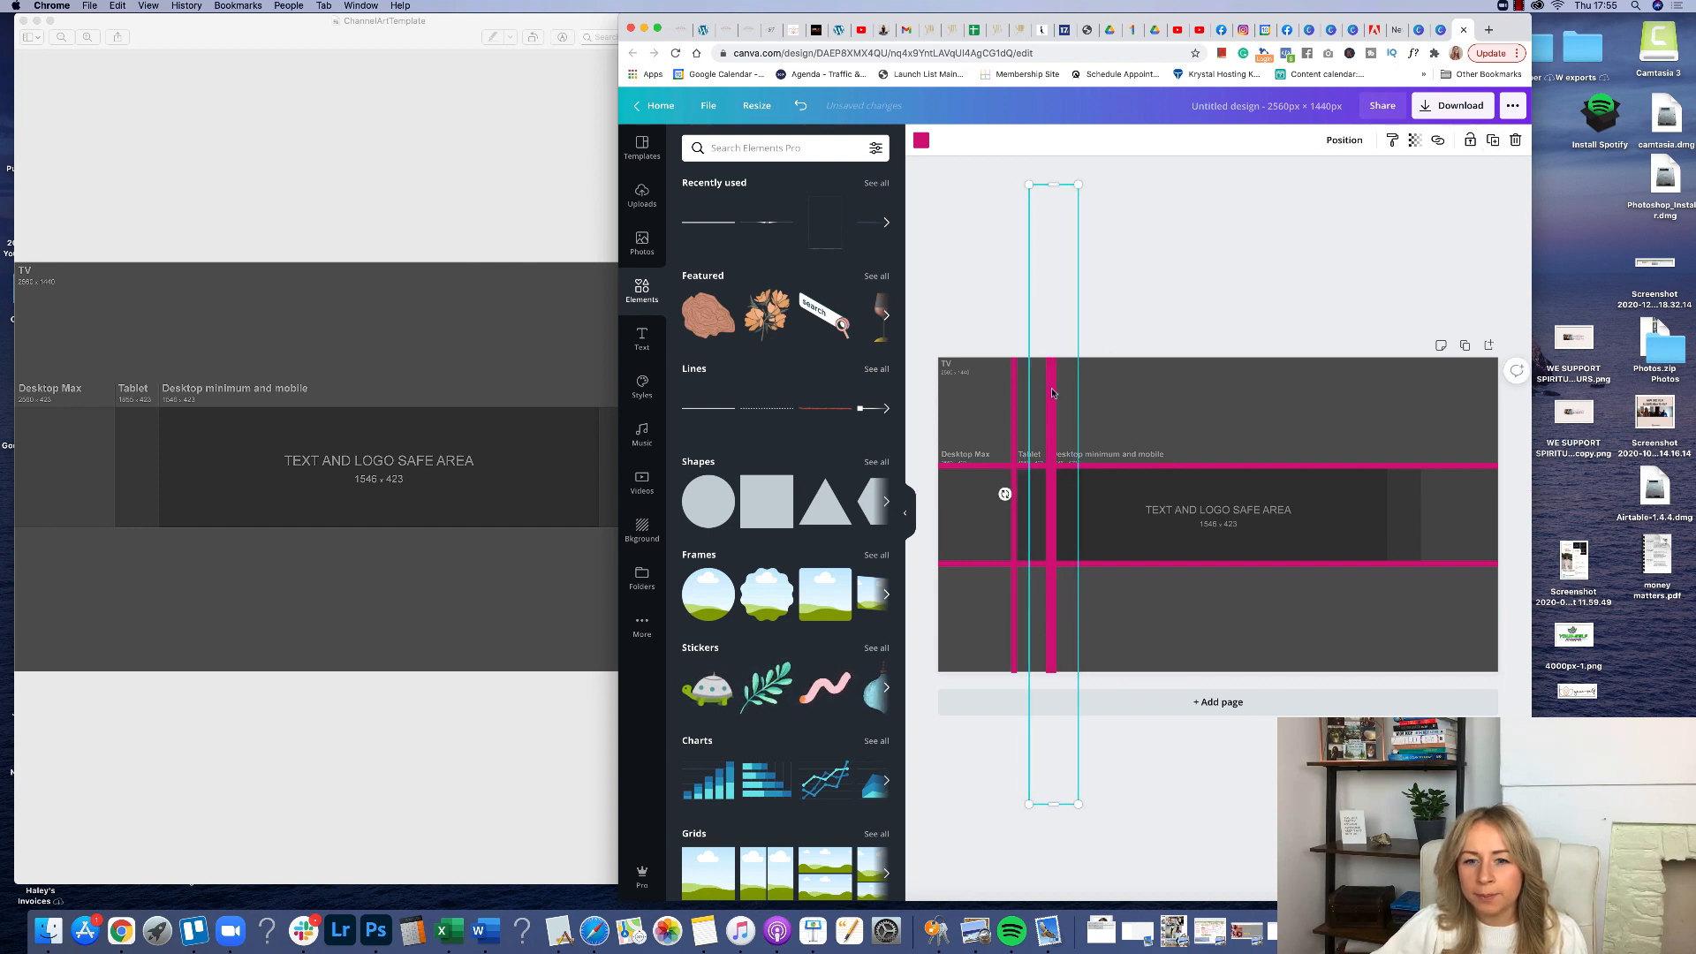
{"action": "left_click_drag", "start_coordinate": [1056, 405], "coordinate": [1387, 420]}
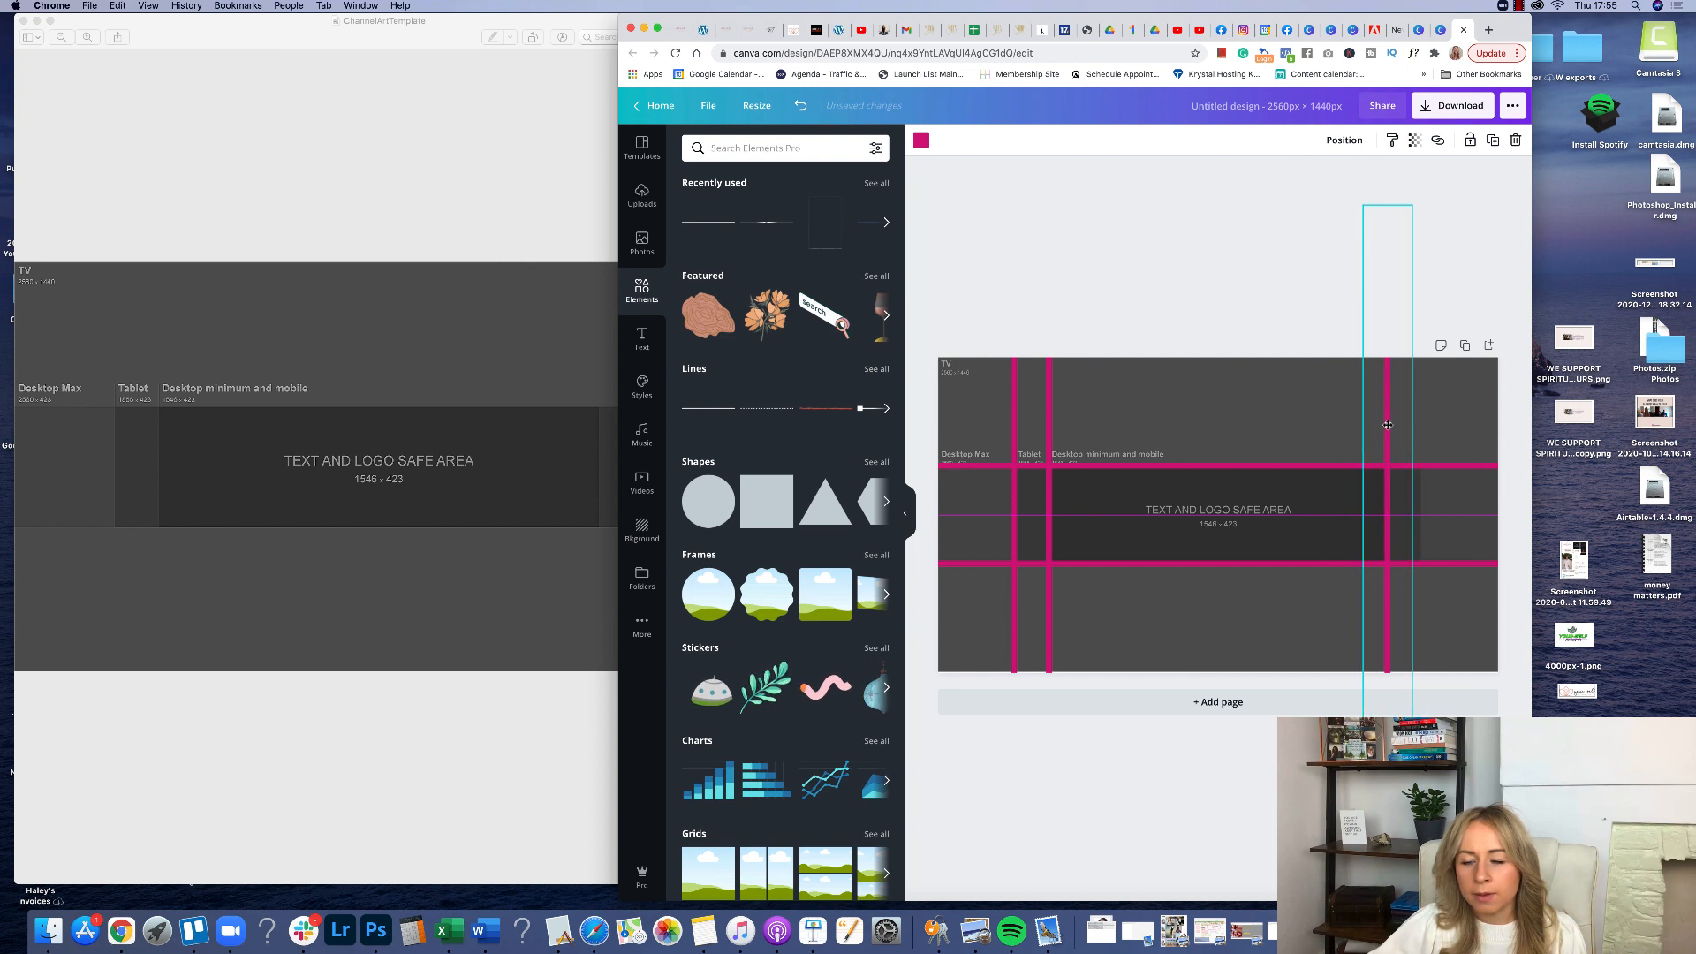
{"action": "left_click", "coordinate": [1493, 140]}
{"action": "mouse_move", "coordinate": [1389, 438]}
{"action": "left_mouse_down"}
{"action": "mouse_move", "coordinate": [1435, 441]}
{"action": "mouse_move", "coordinate": [1421, 445]}
{"action": "left_mouse_up"}
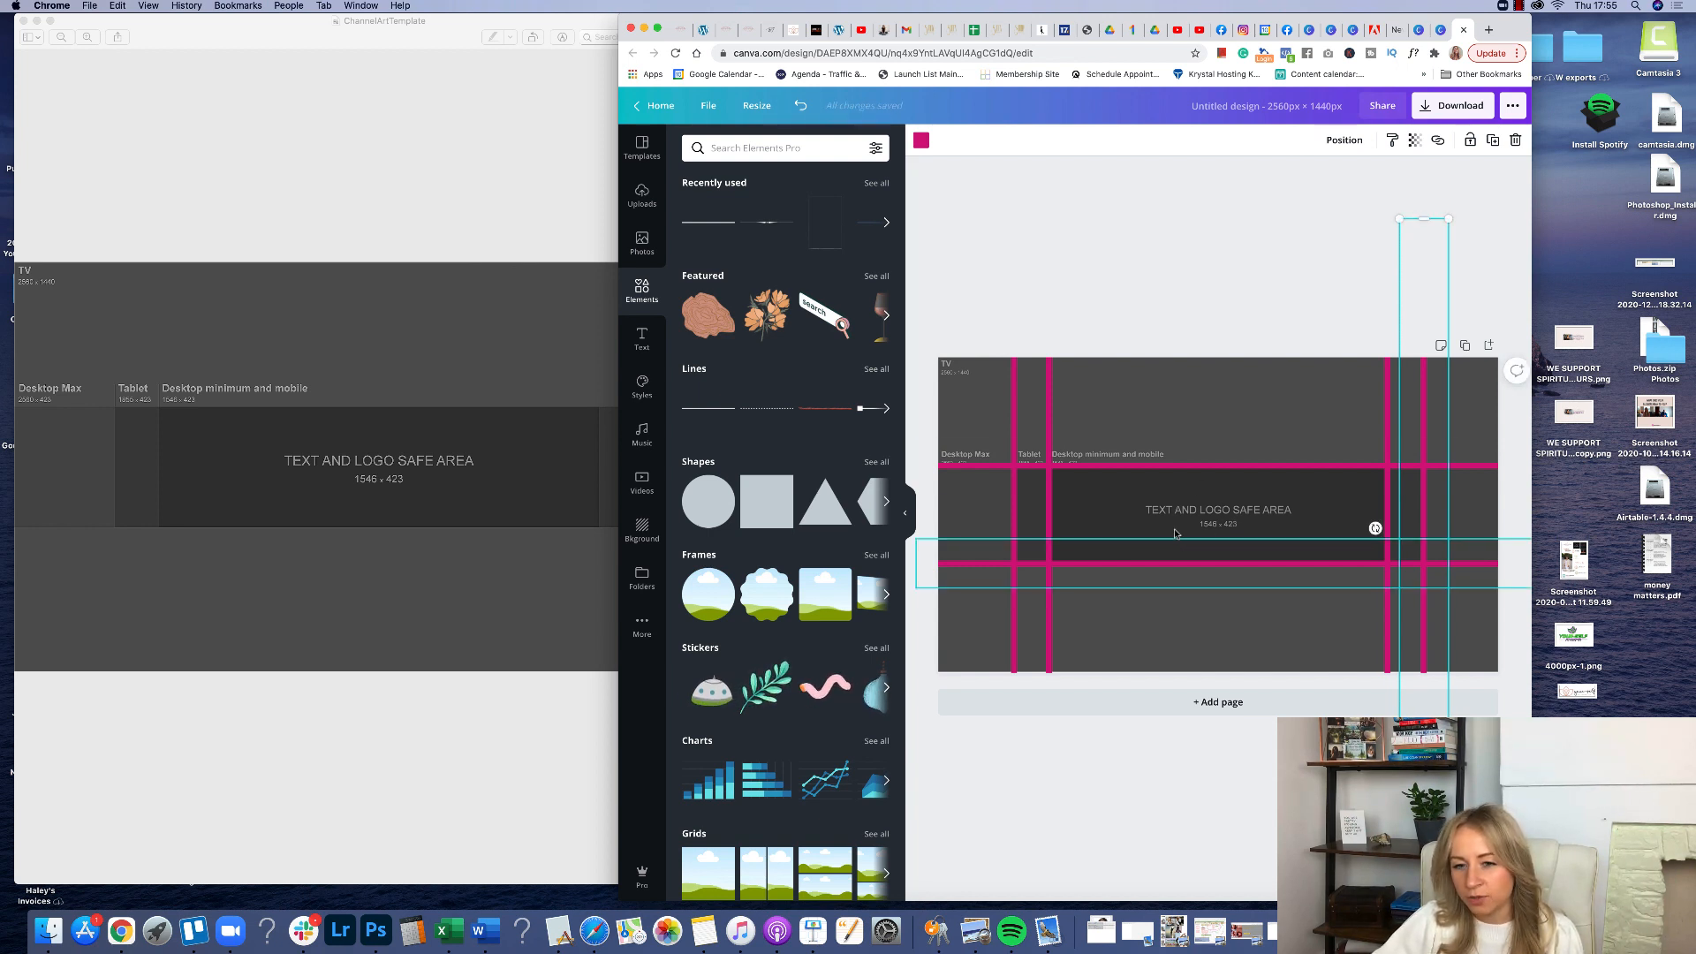
Delete the template image, leaving only the pink guide lines.
{"action": "left_click", "coordinate": [1198, 415]}
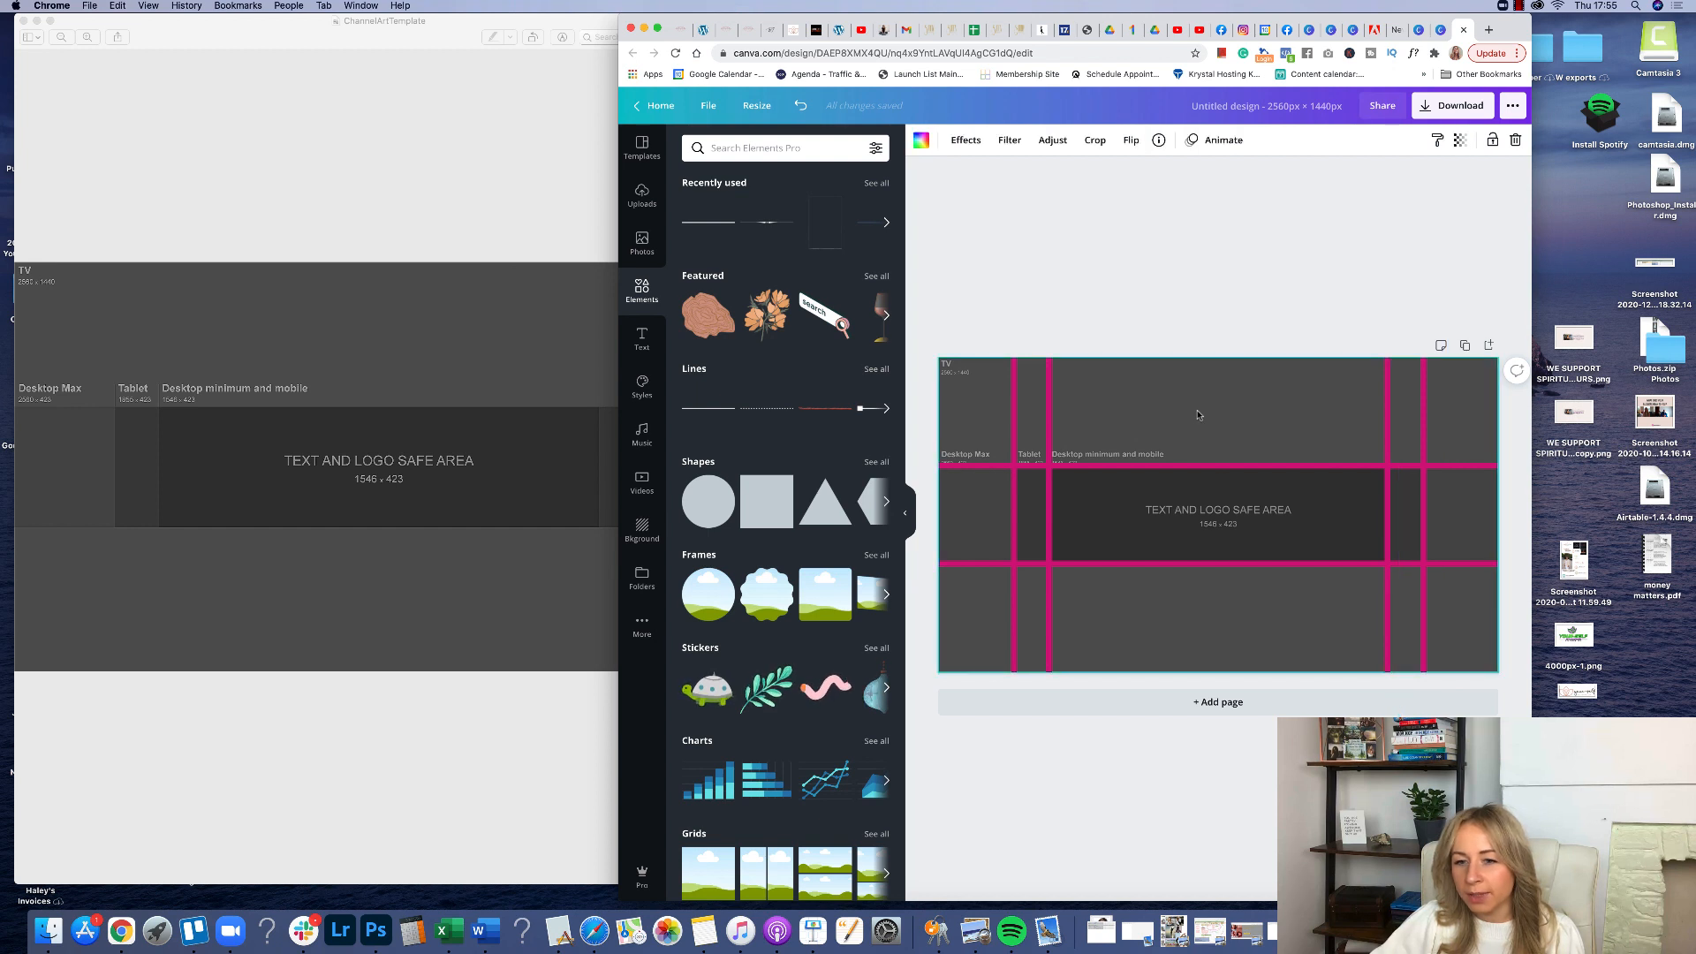
{"action": "key", "text": "Delete"}
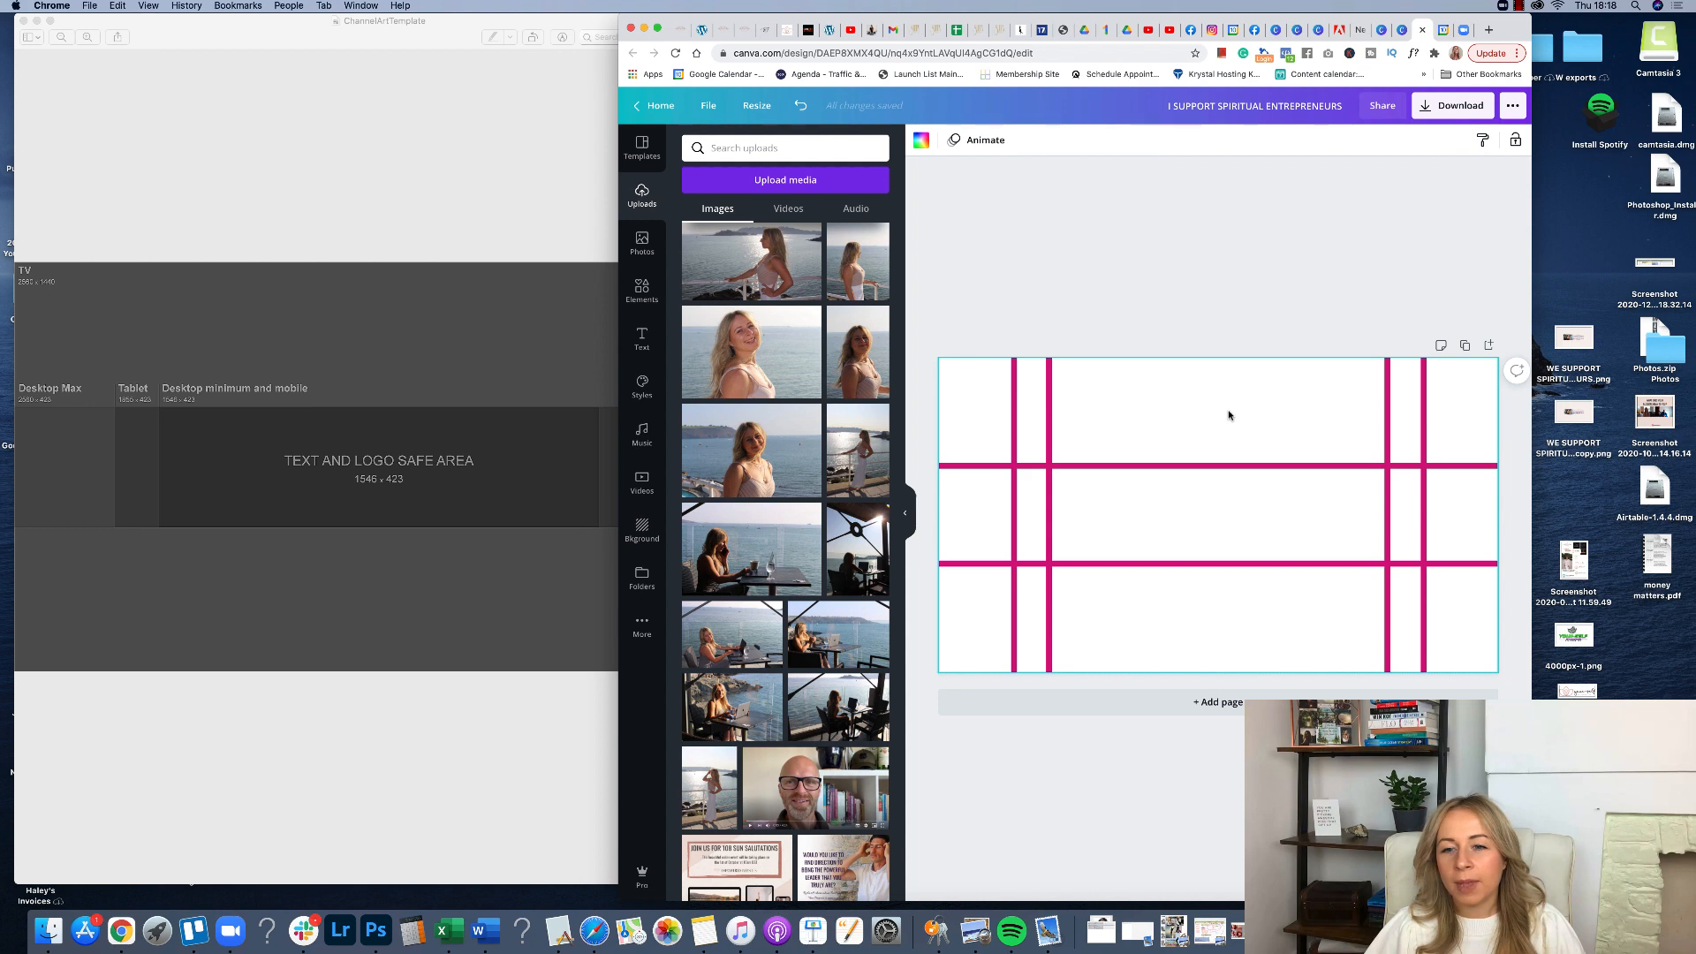
Set the page background to a light blush color from the brand palette.
{"action": "left_click", "coordinate": [920, 143]}
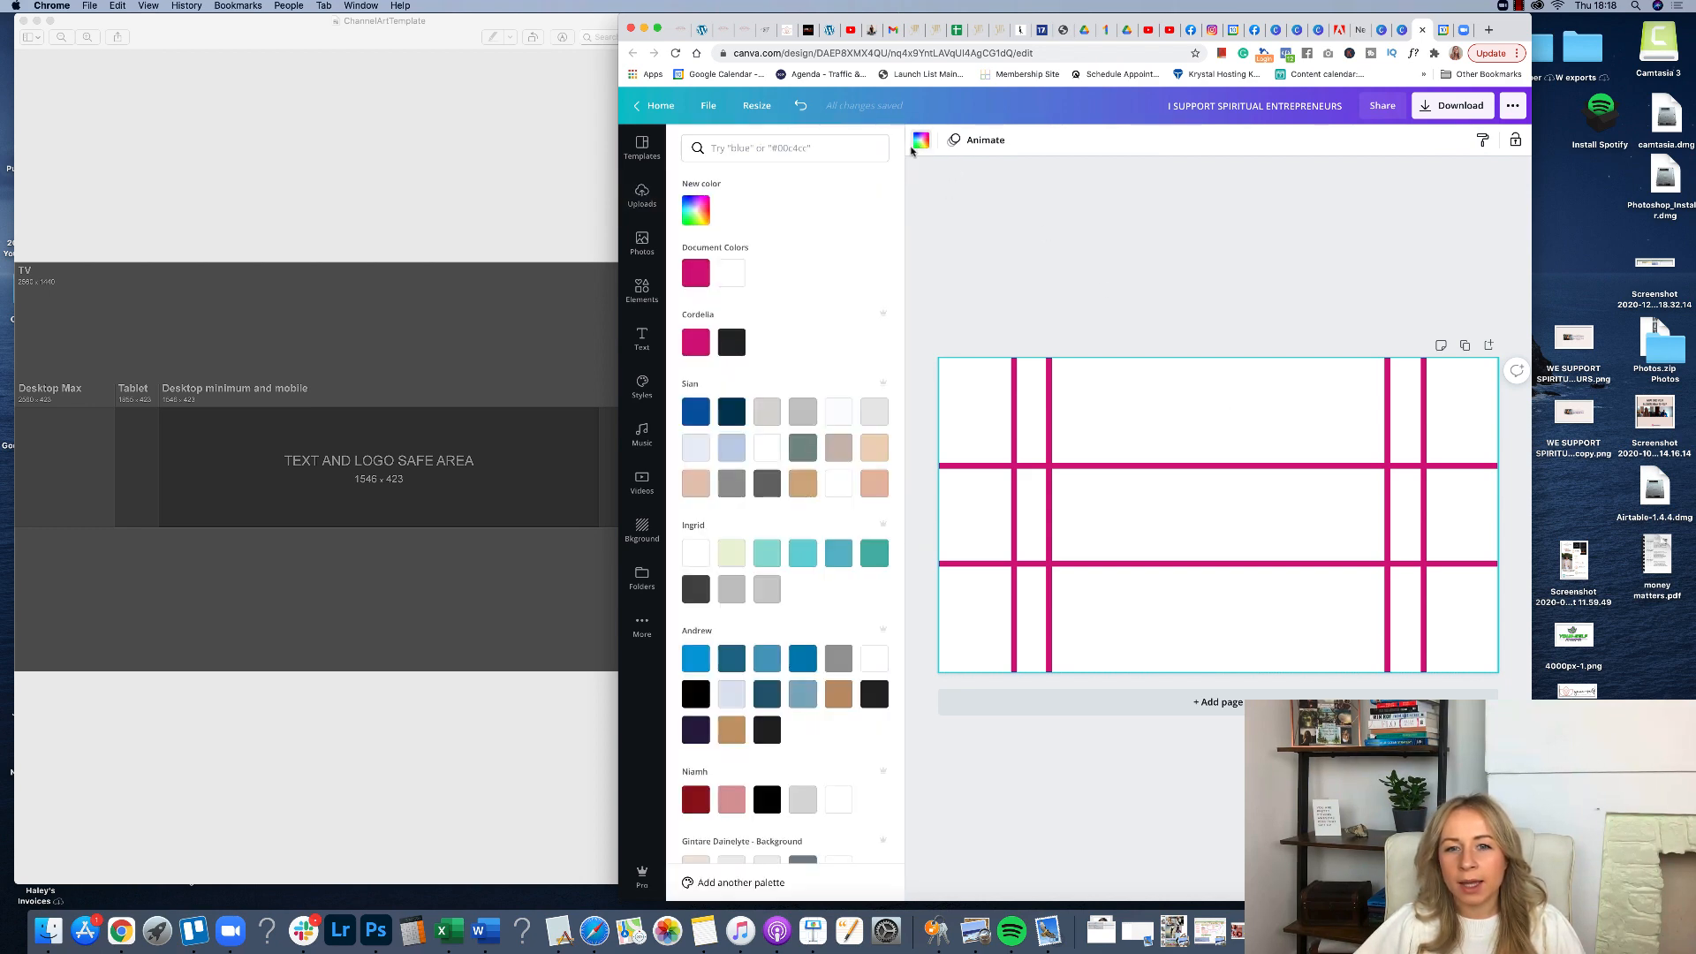
{"action": "left_click", "coordinate": [693, 215]}
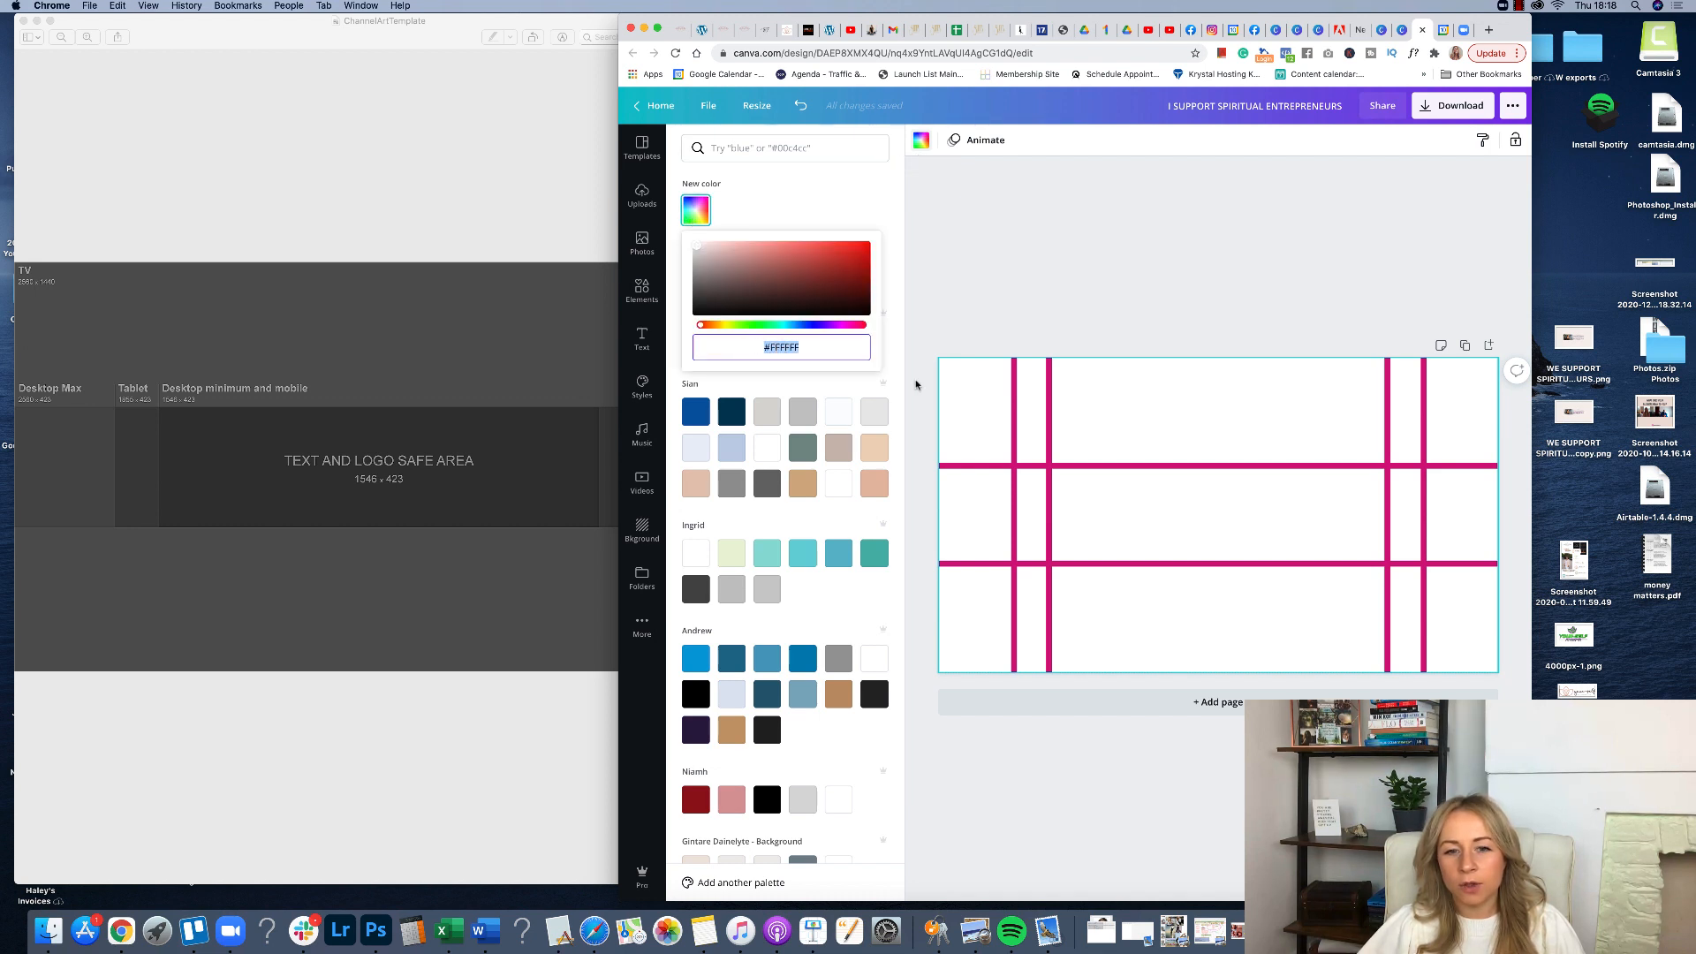
{"action": "scroll", "coordinate": [892, 380], "scroll_direction": "down", "scroll_amount": 15}
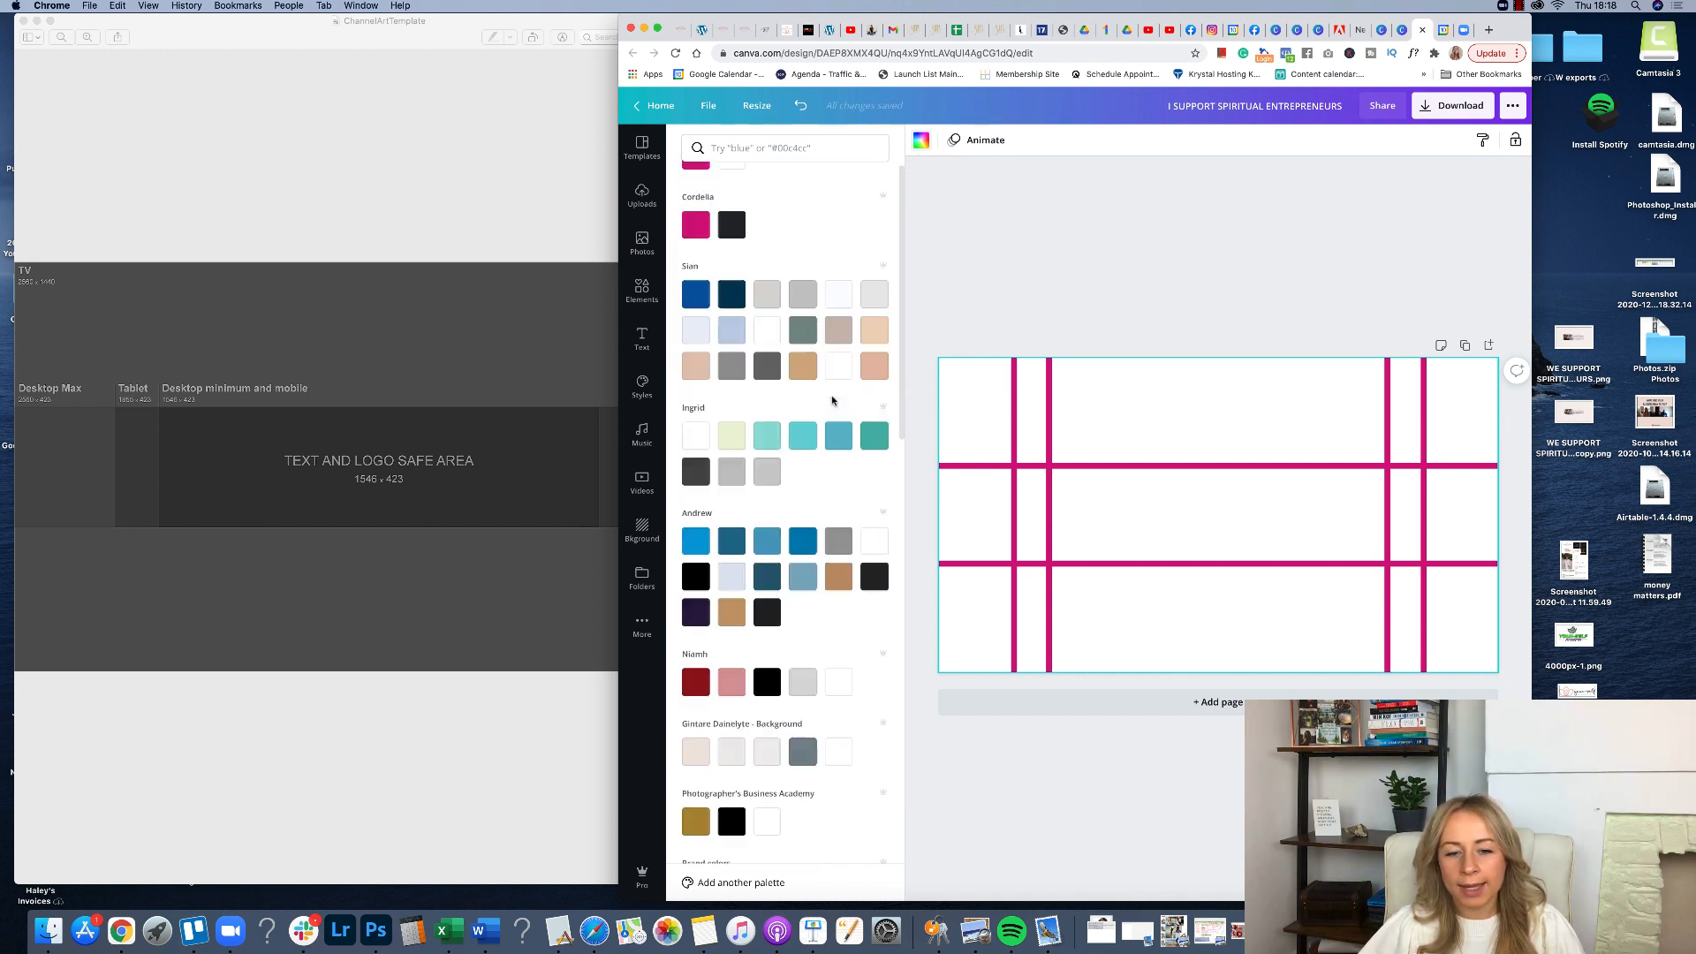
{"action": "left_click", "coordinate": [796, 252]}
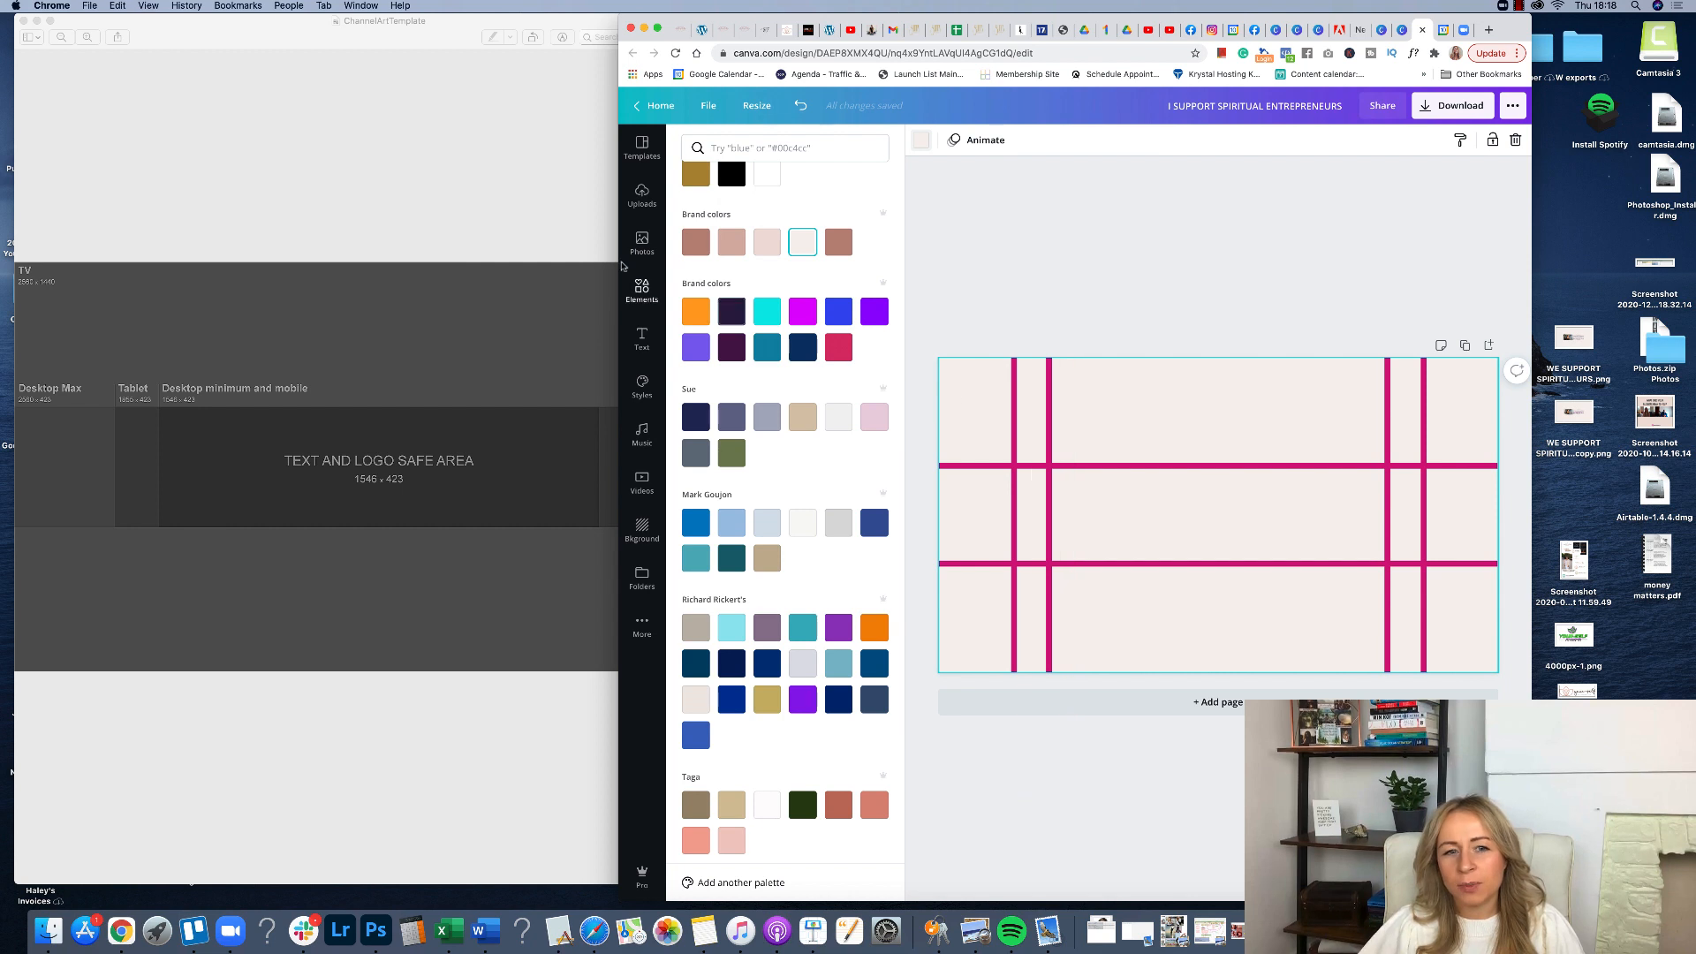
Add an uploaded photo of a woman at a laptop, scaled down into the left part of the safe area.
{"action": "left_click", "coordinate": [642, 200]}
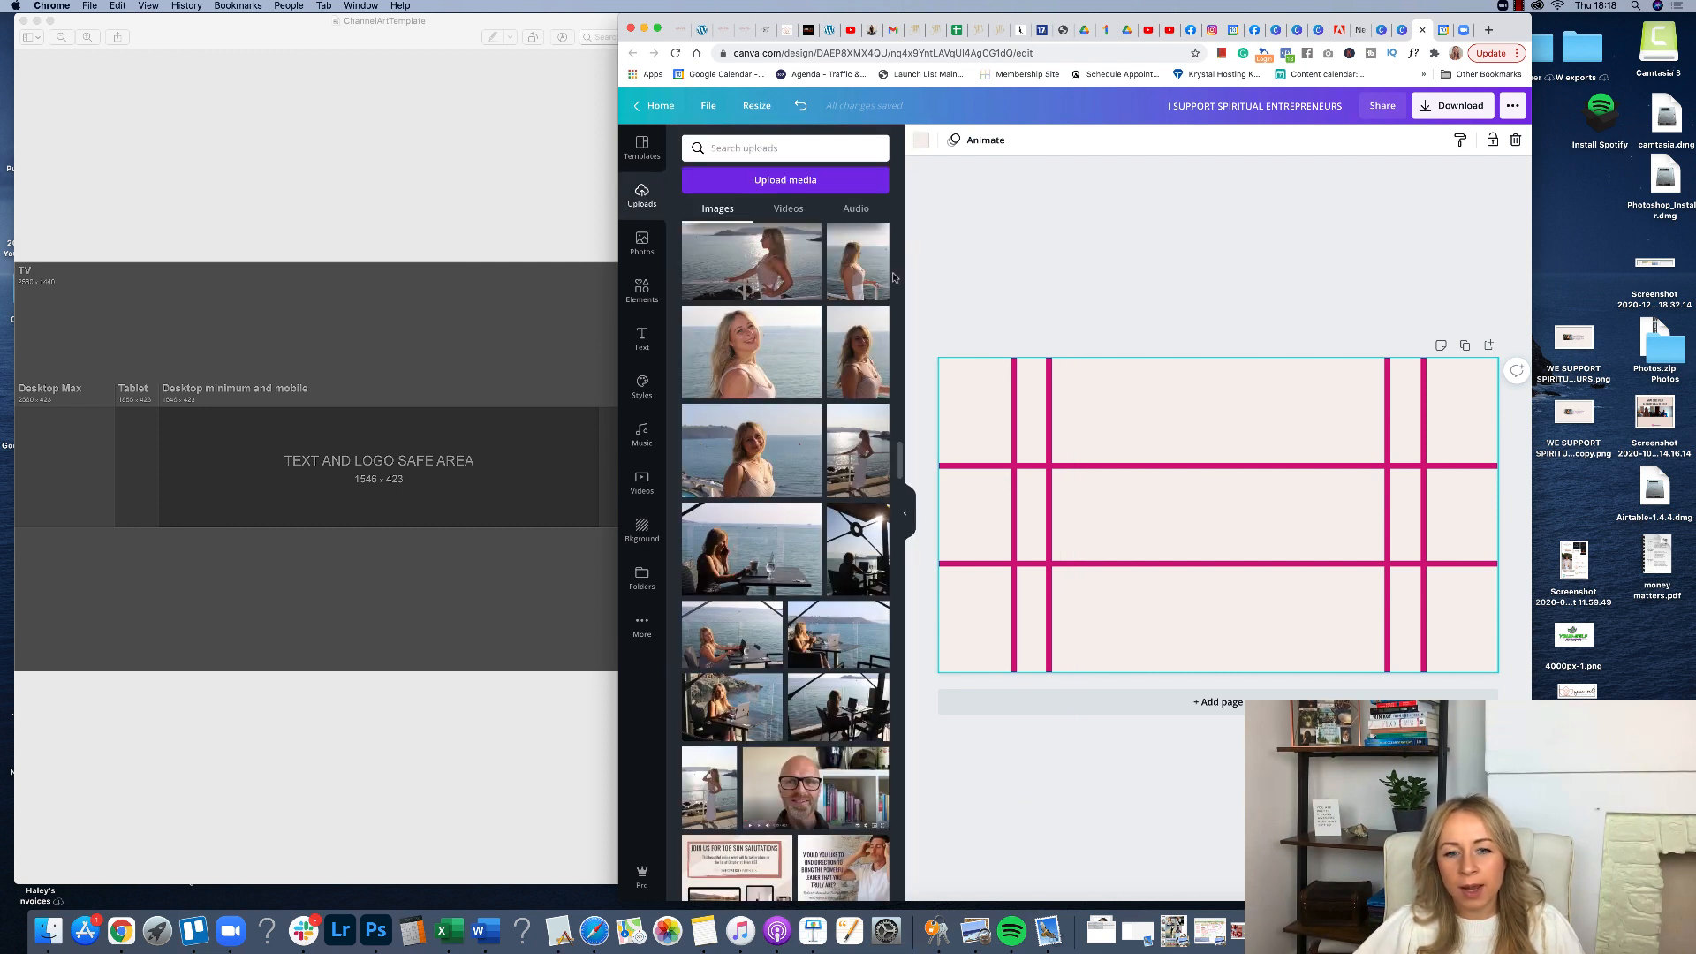
{"action": "left_click", "coordinate": [707, 703]}
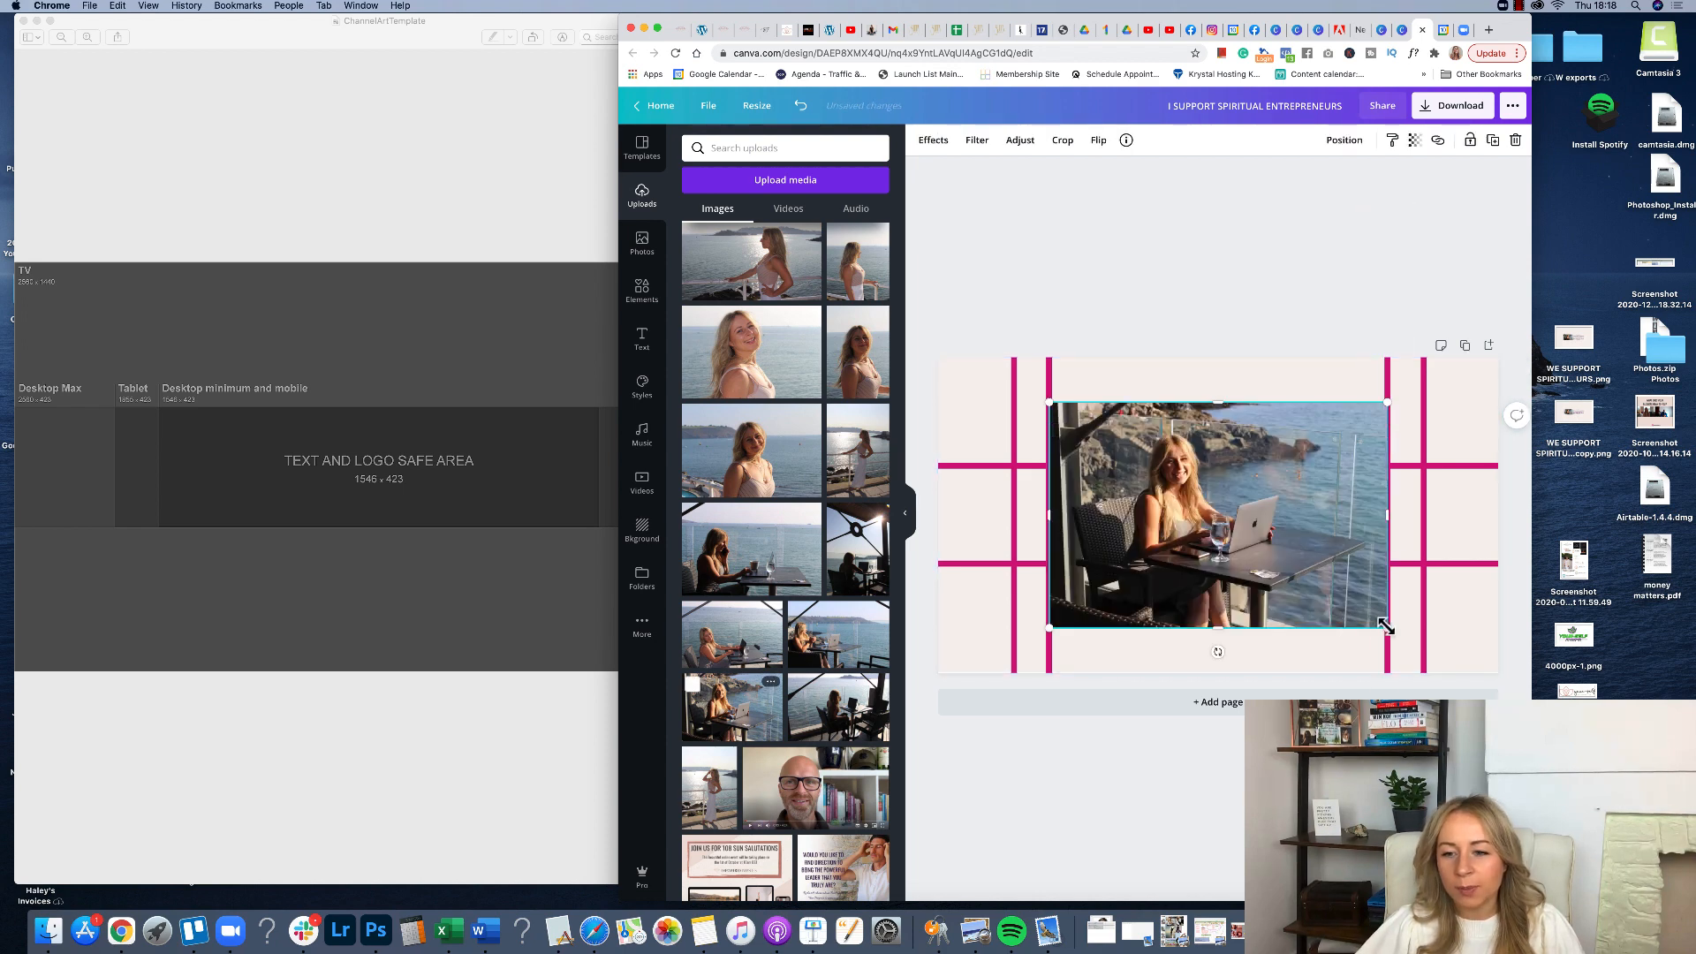
{"action": "left_click_drag", "start_coordinate": [1386, 627], "coordinate": [1204, 505]}
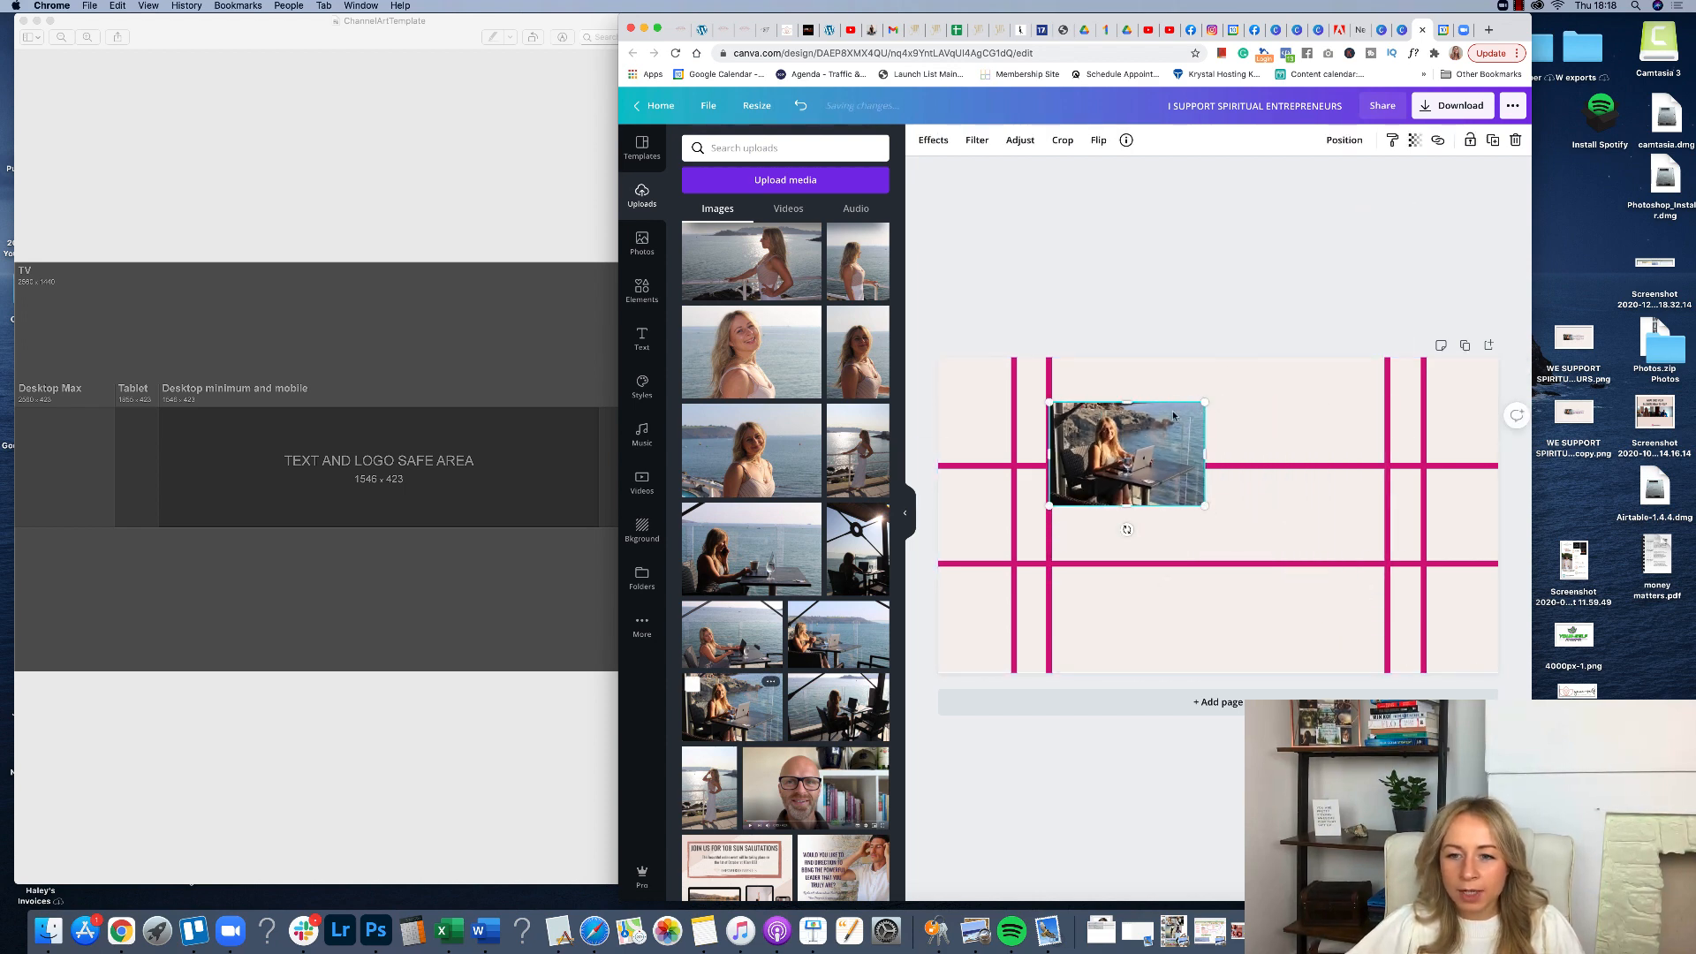
{"action": "left_click_drag", "start_coordinate": [1173, 410], "coordinate": [1147, 497]}
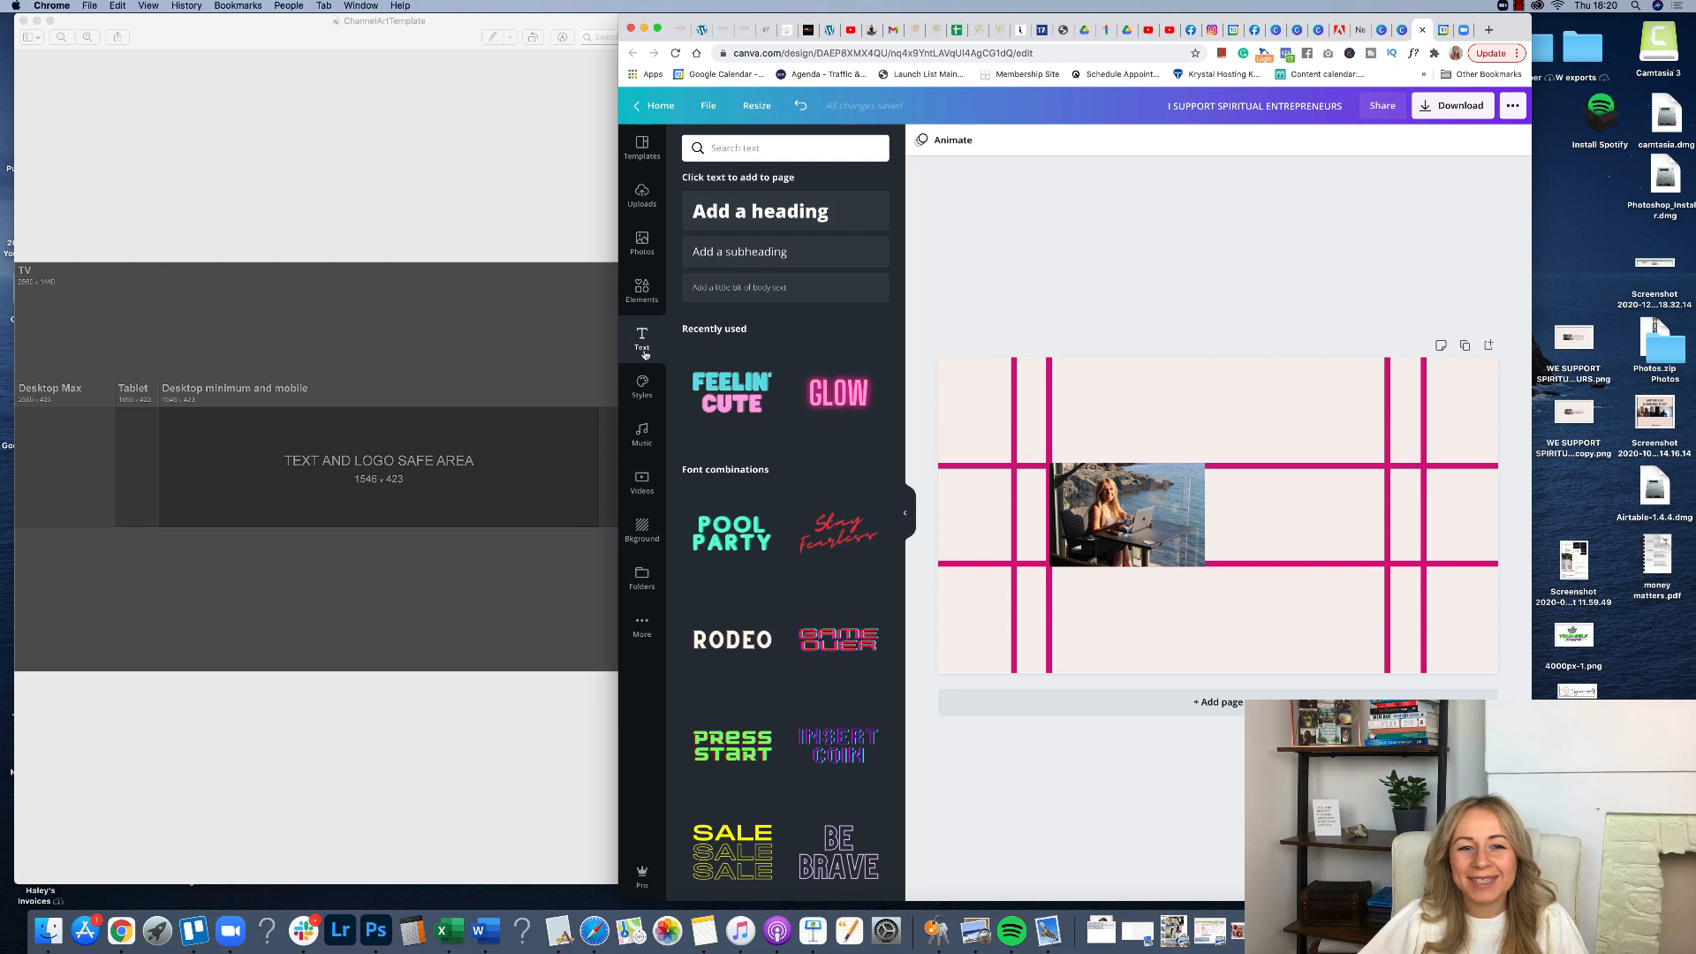
Add a heading text box reading "I support spiritual entrepreneurs".
{"action": "left_click", "coordinate": [758, 211]}
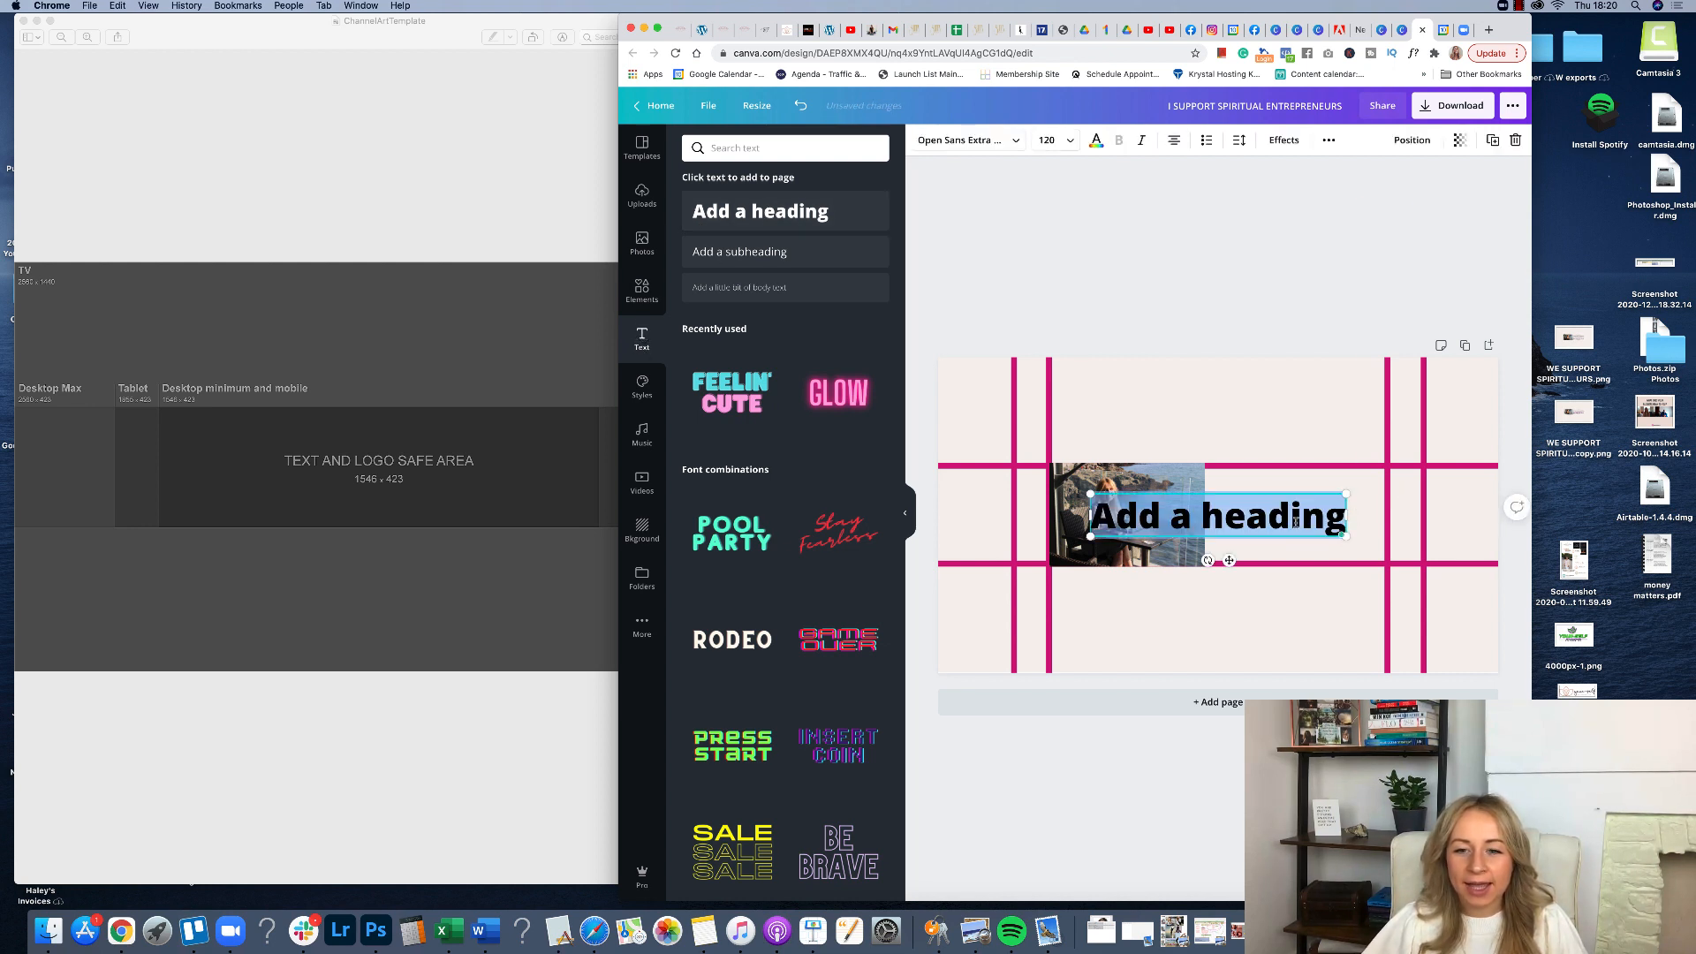
{"action": "key", "text": "BackSpace"}
{"action": "type", "text": "I su"}
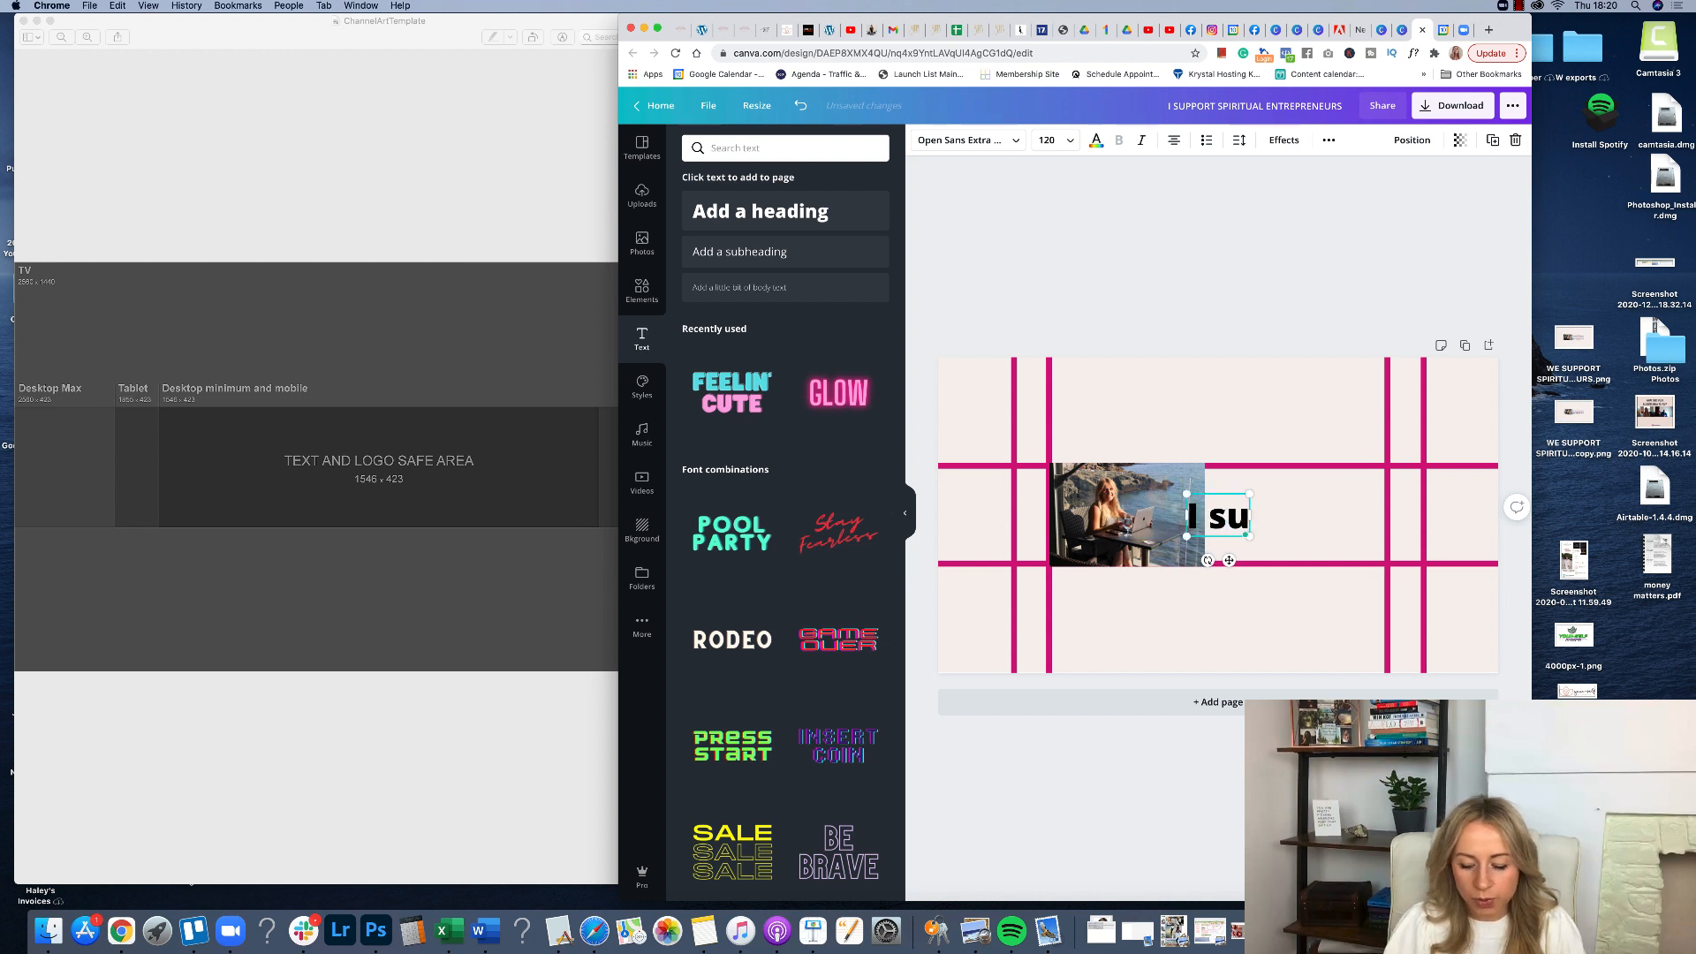
{"action": "type", "text": "pport"}
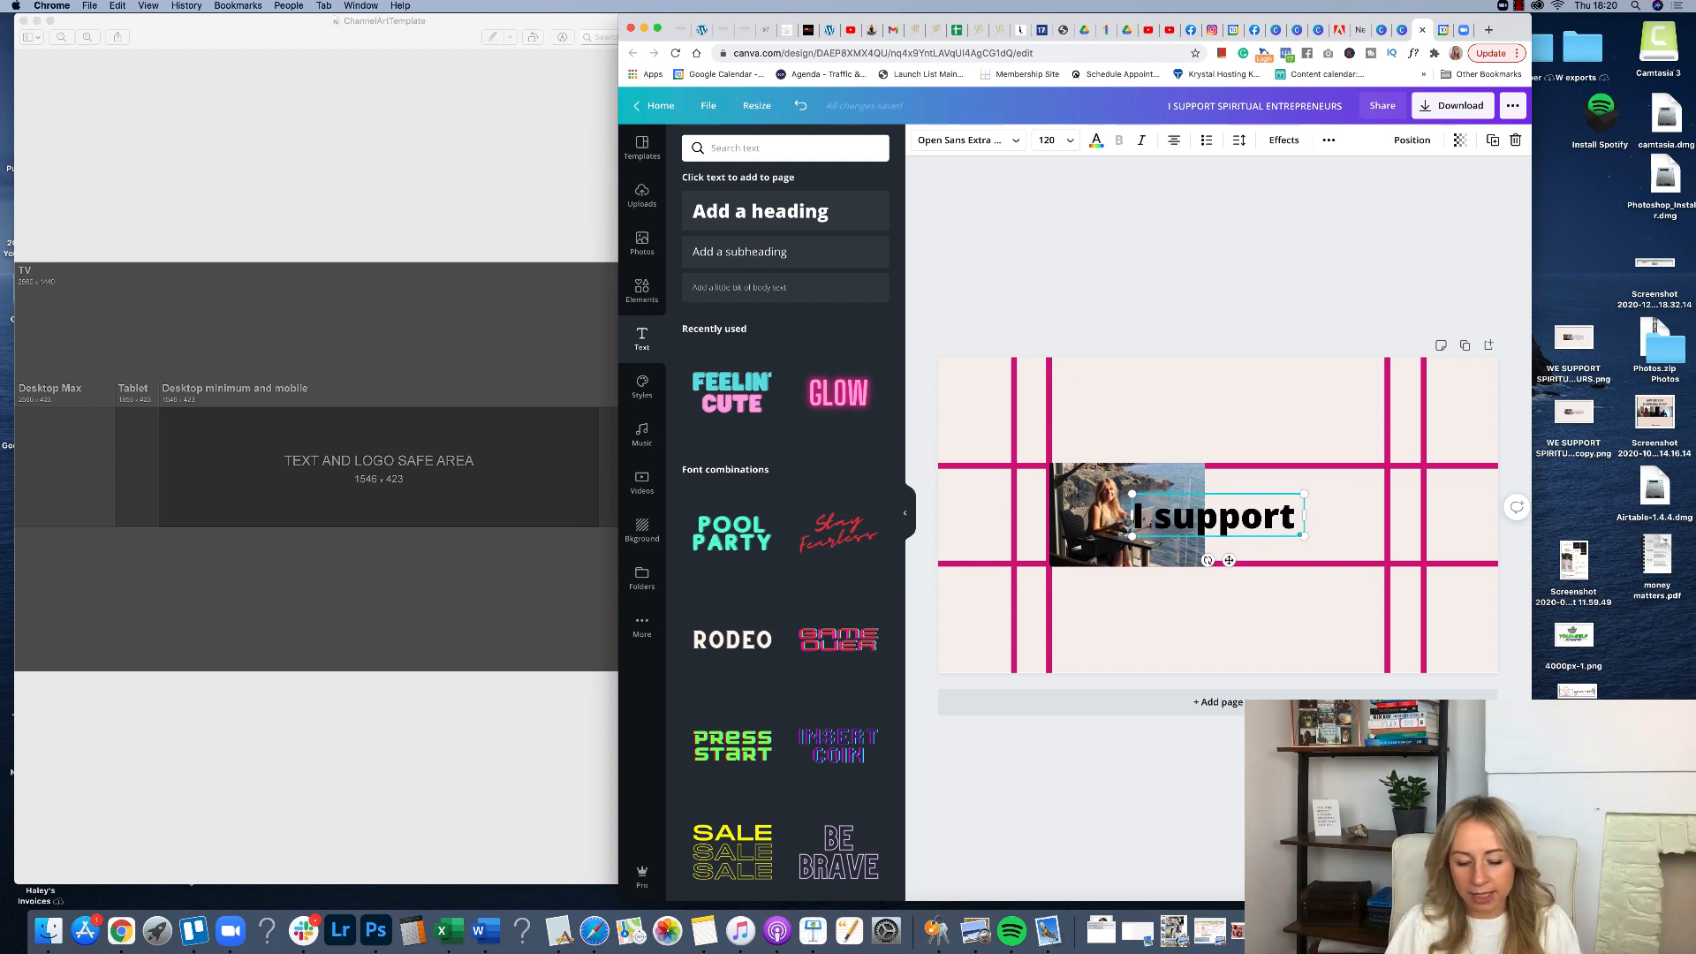
{"action": "type", "text": " sp"}
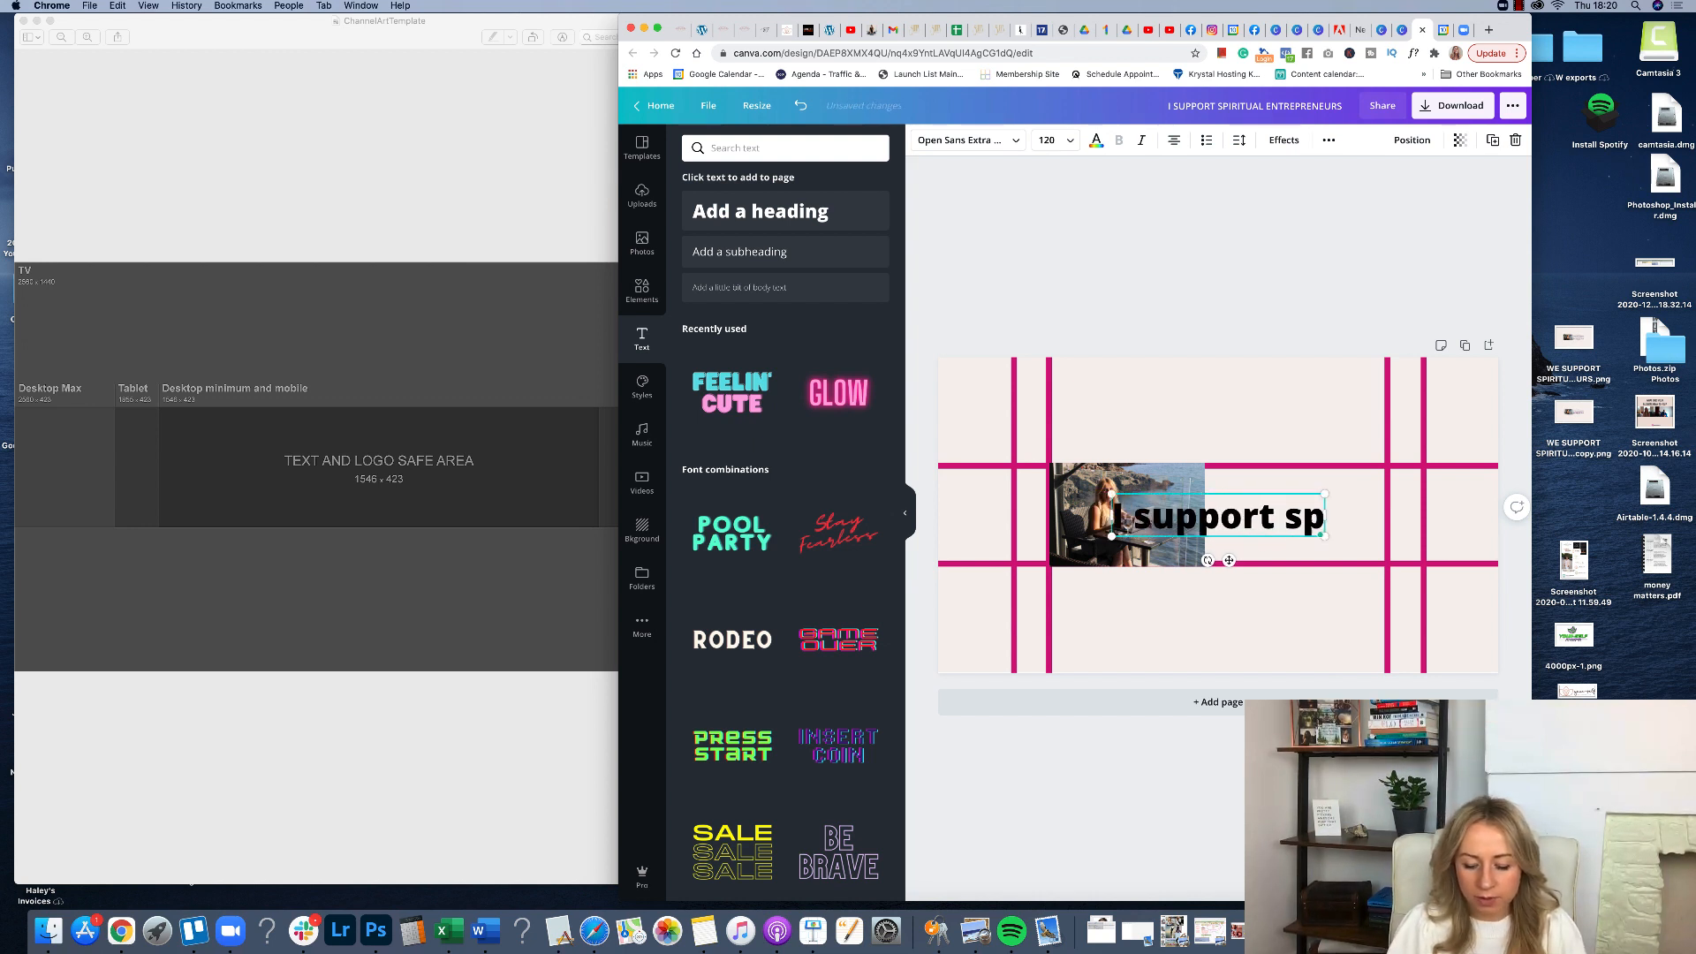
{"action": "type", "text": "iritual en"}
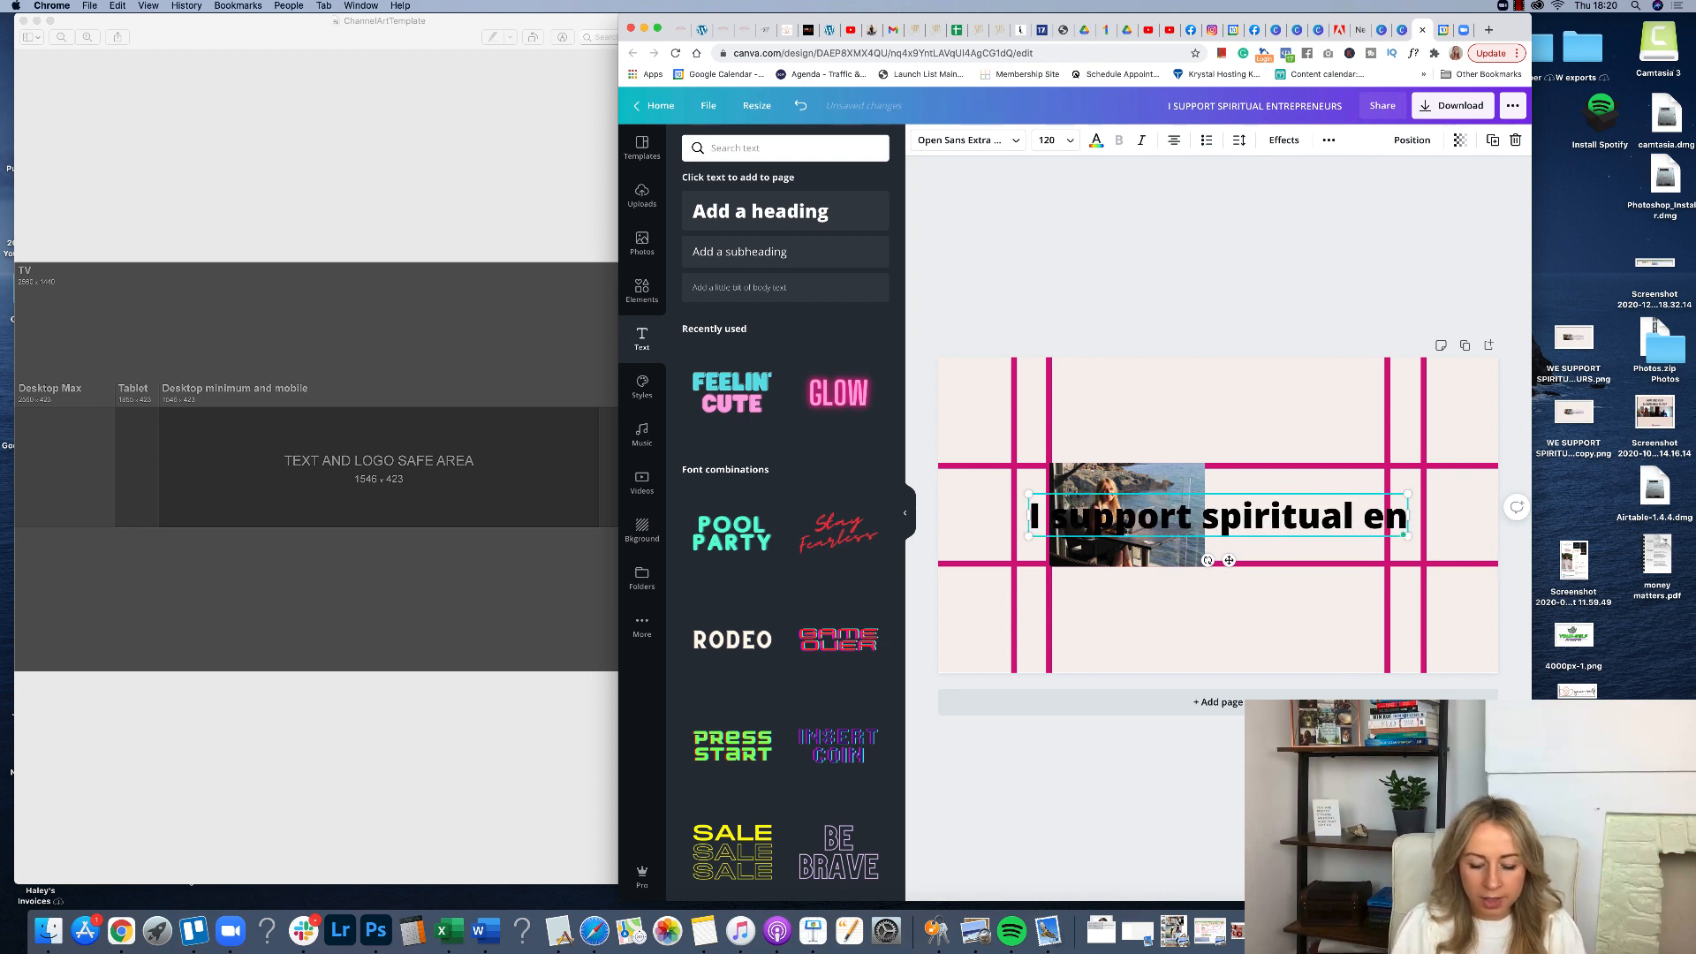
{"action": "type", "text": "trepreneurs"}
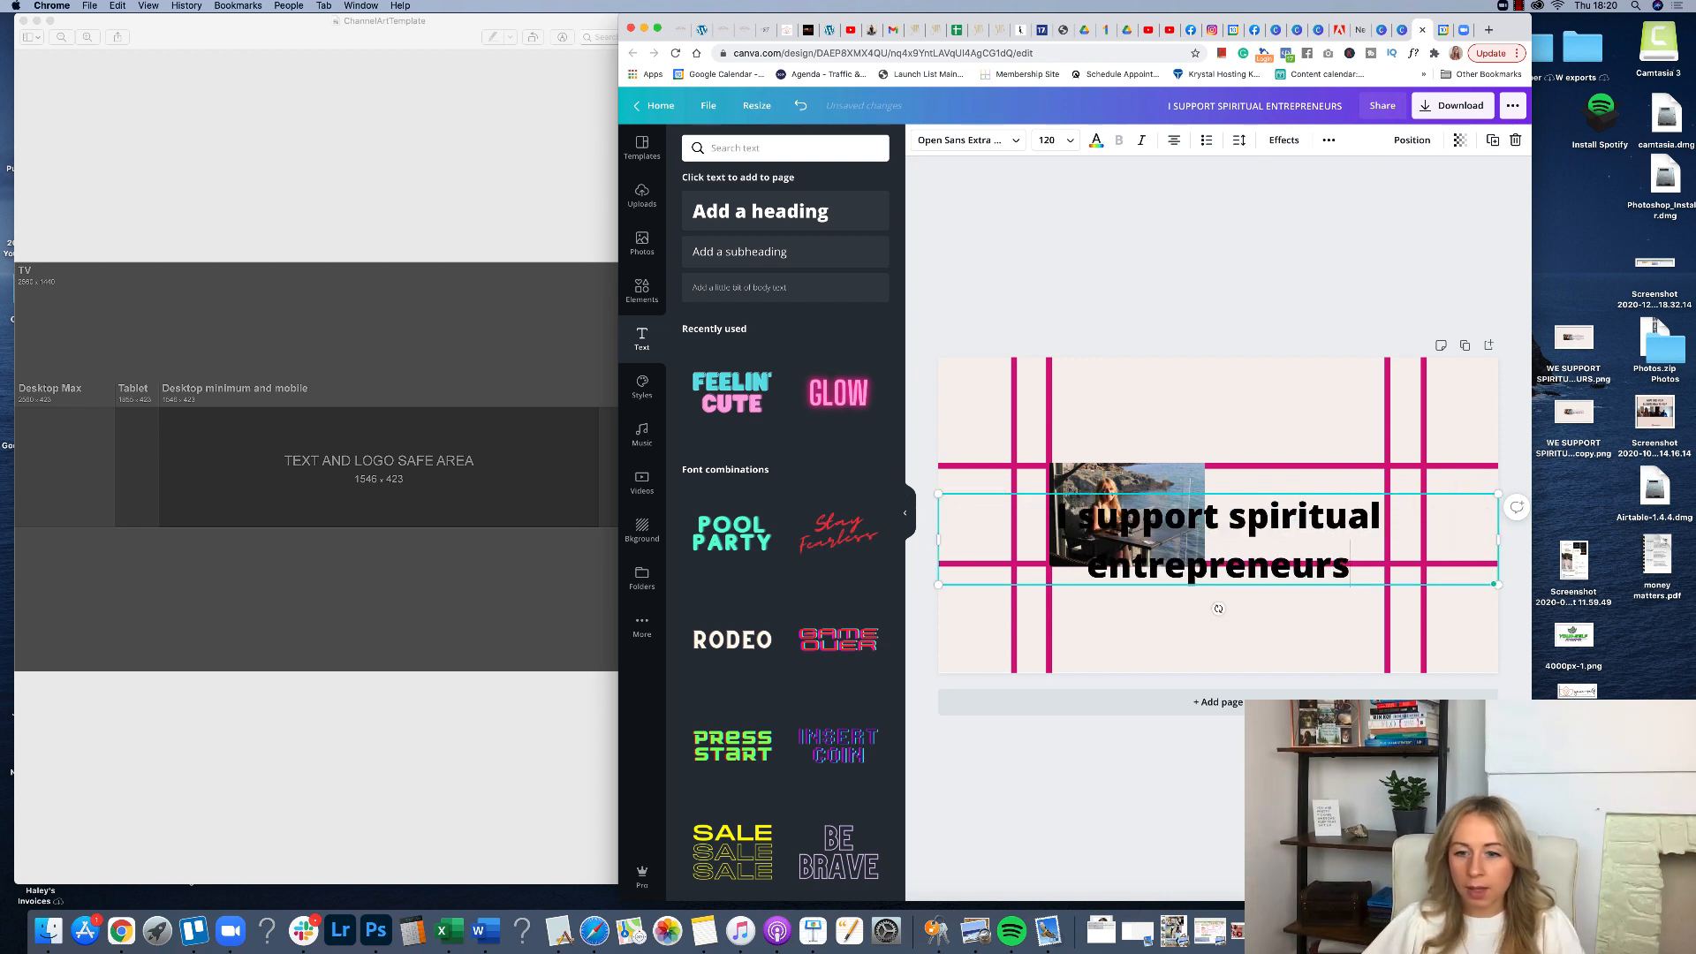
Set the whole heading to font size 42 and switch it to uppercase letters.
{"action": "key", "text": "super+a"}
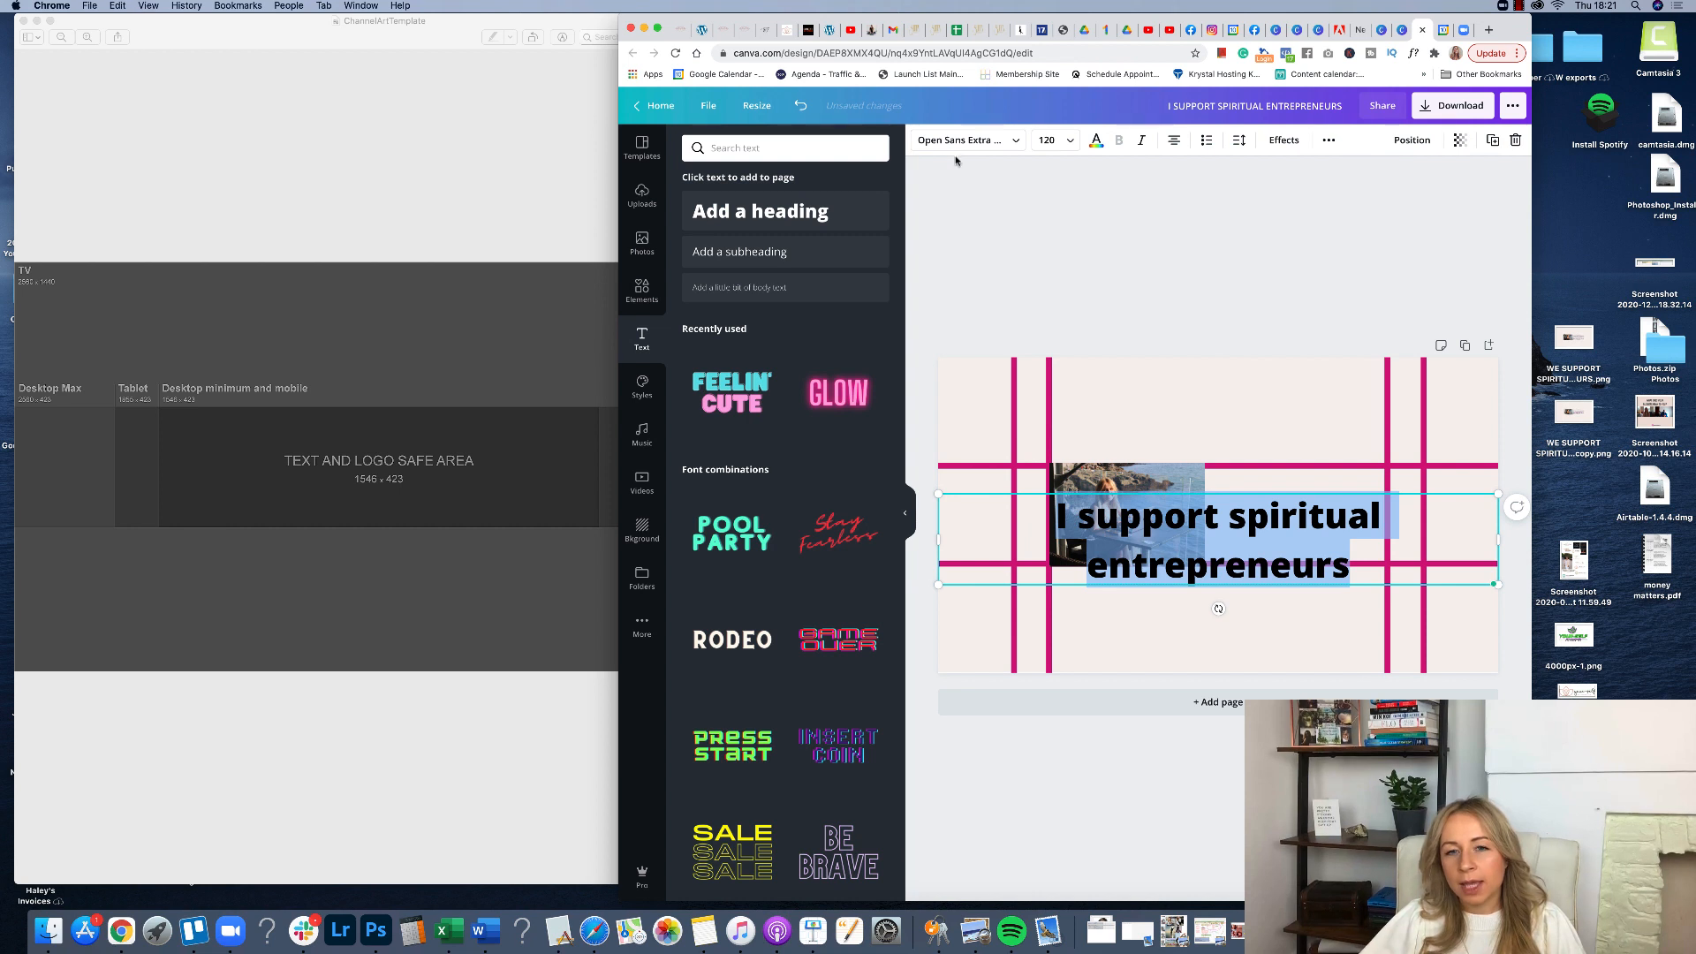
{"action": "left_click", "coordinate": [1061, 147]}
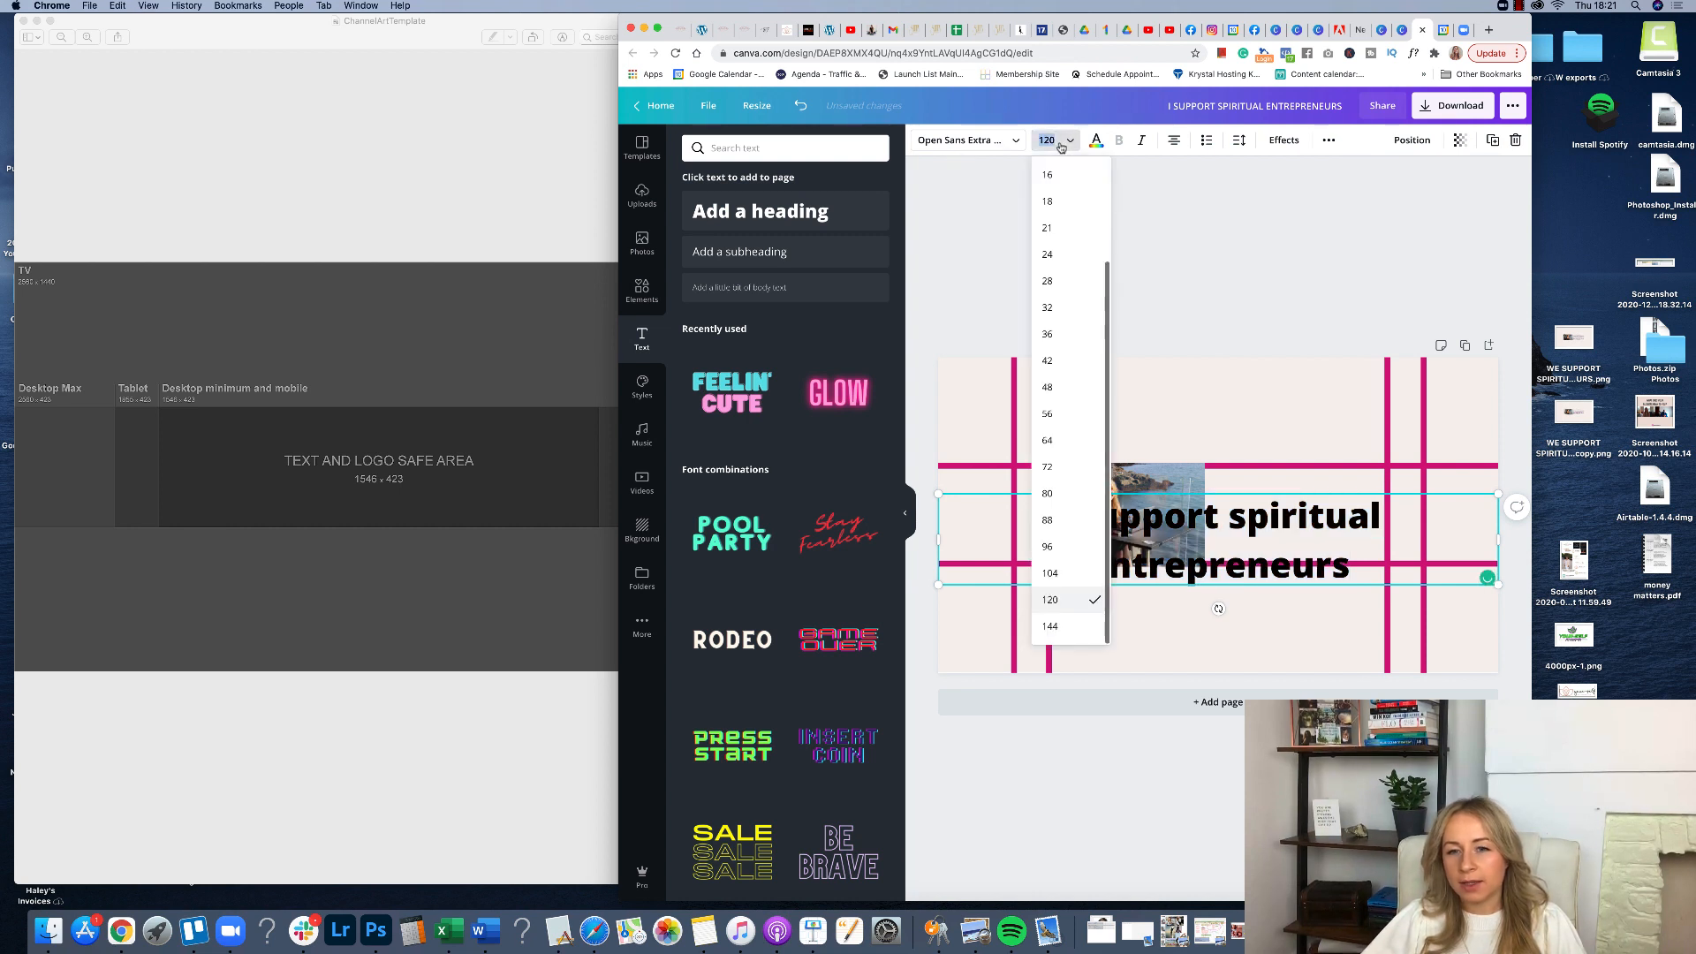
{"action": "left_click", "coordinate": [1060, 366]}
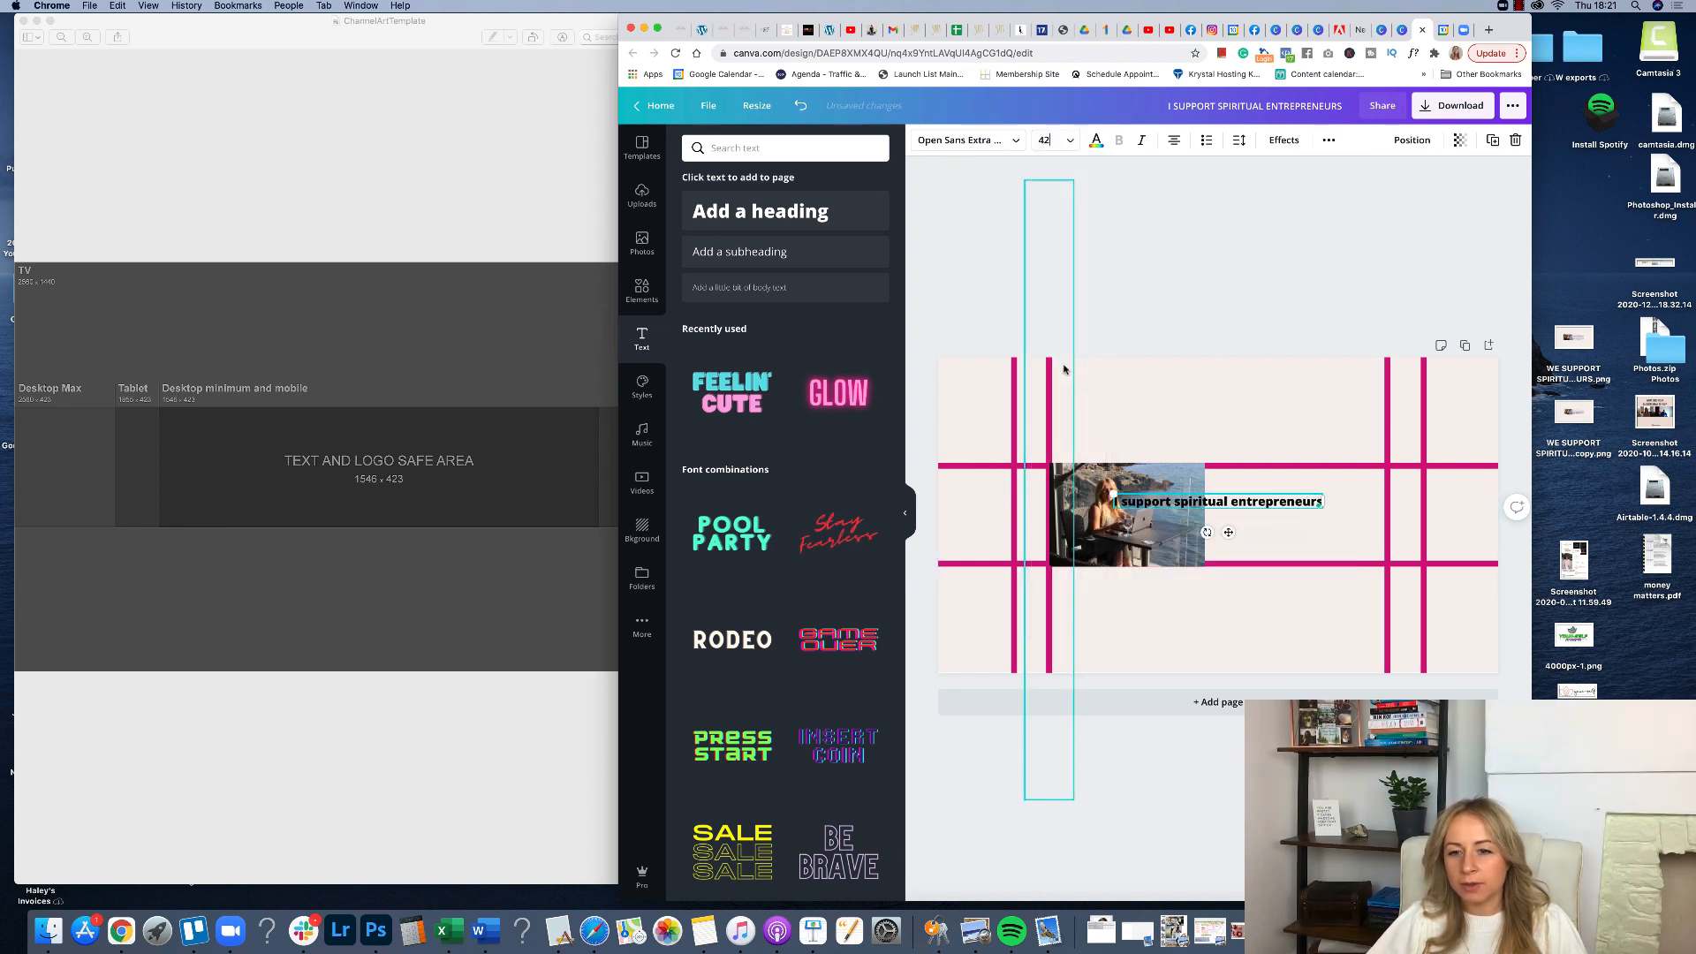
{"action": "left_click", "coordinate": [1328, 140]}
{"action": "left_click", "coordinate": [1234, 176]}
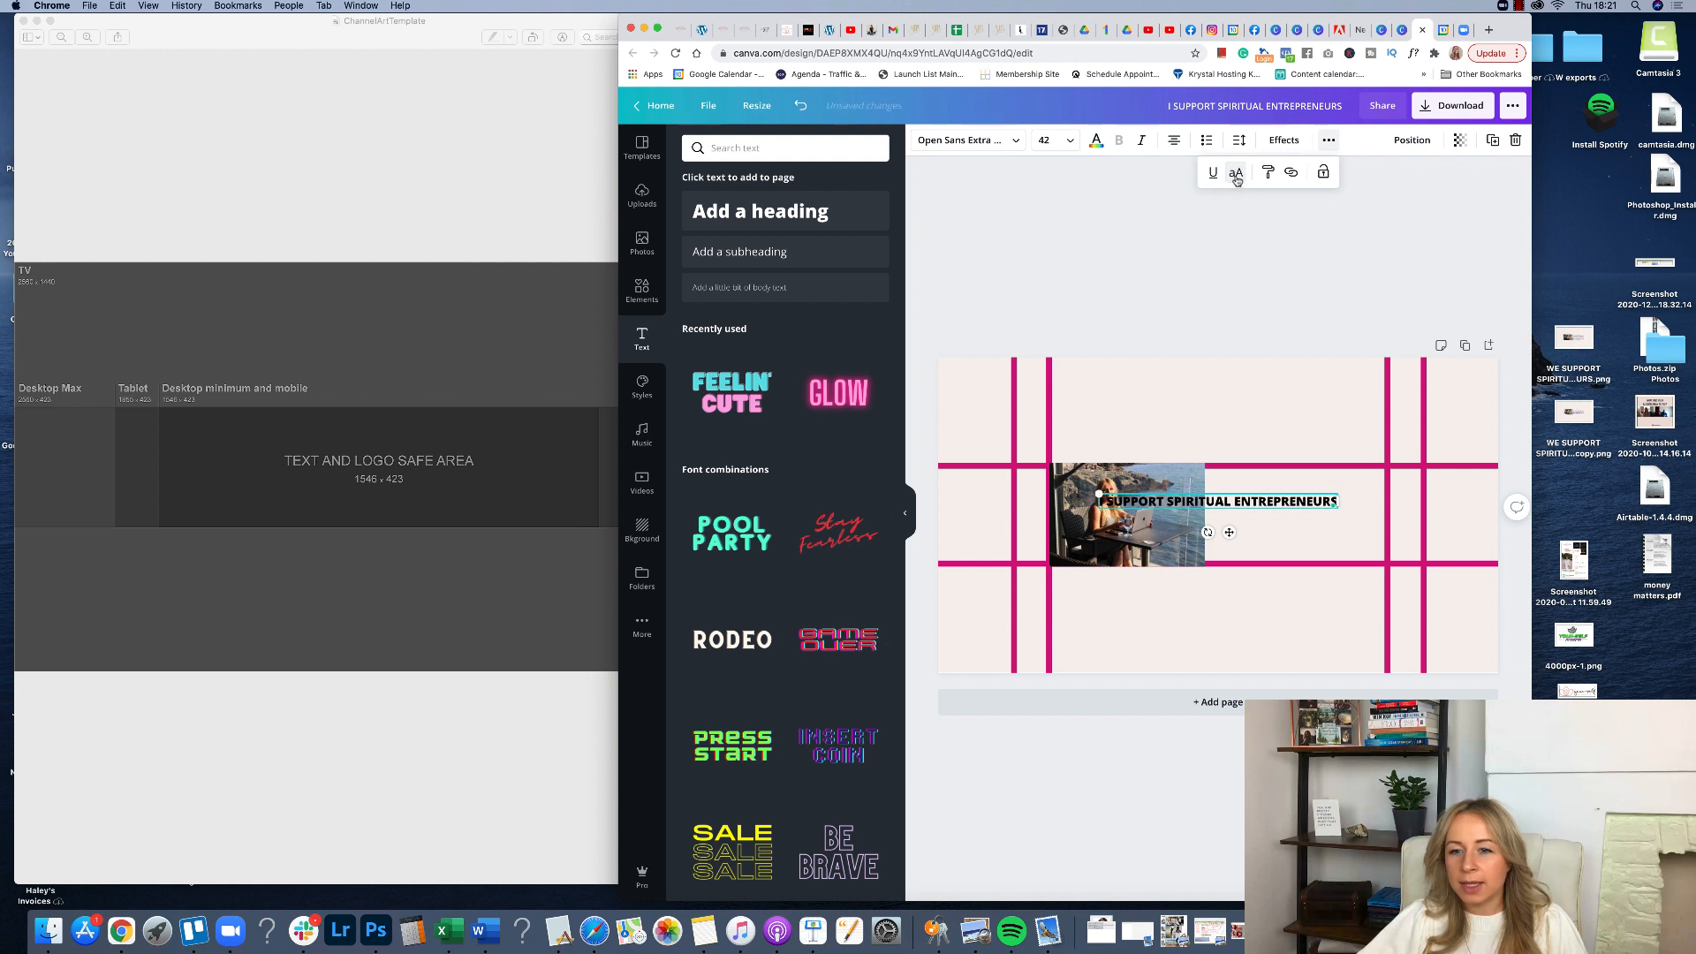
Change the heading font to Oswald and move it to the right of the photo.
{"action": "left_click", "coordinate": [1007, 144]}
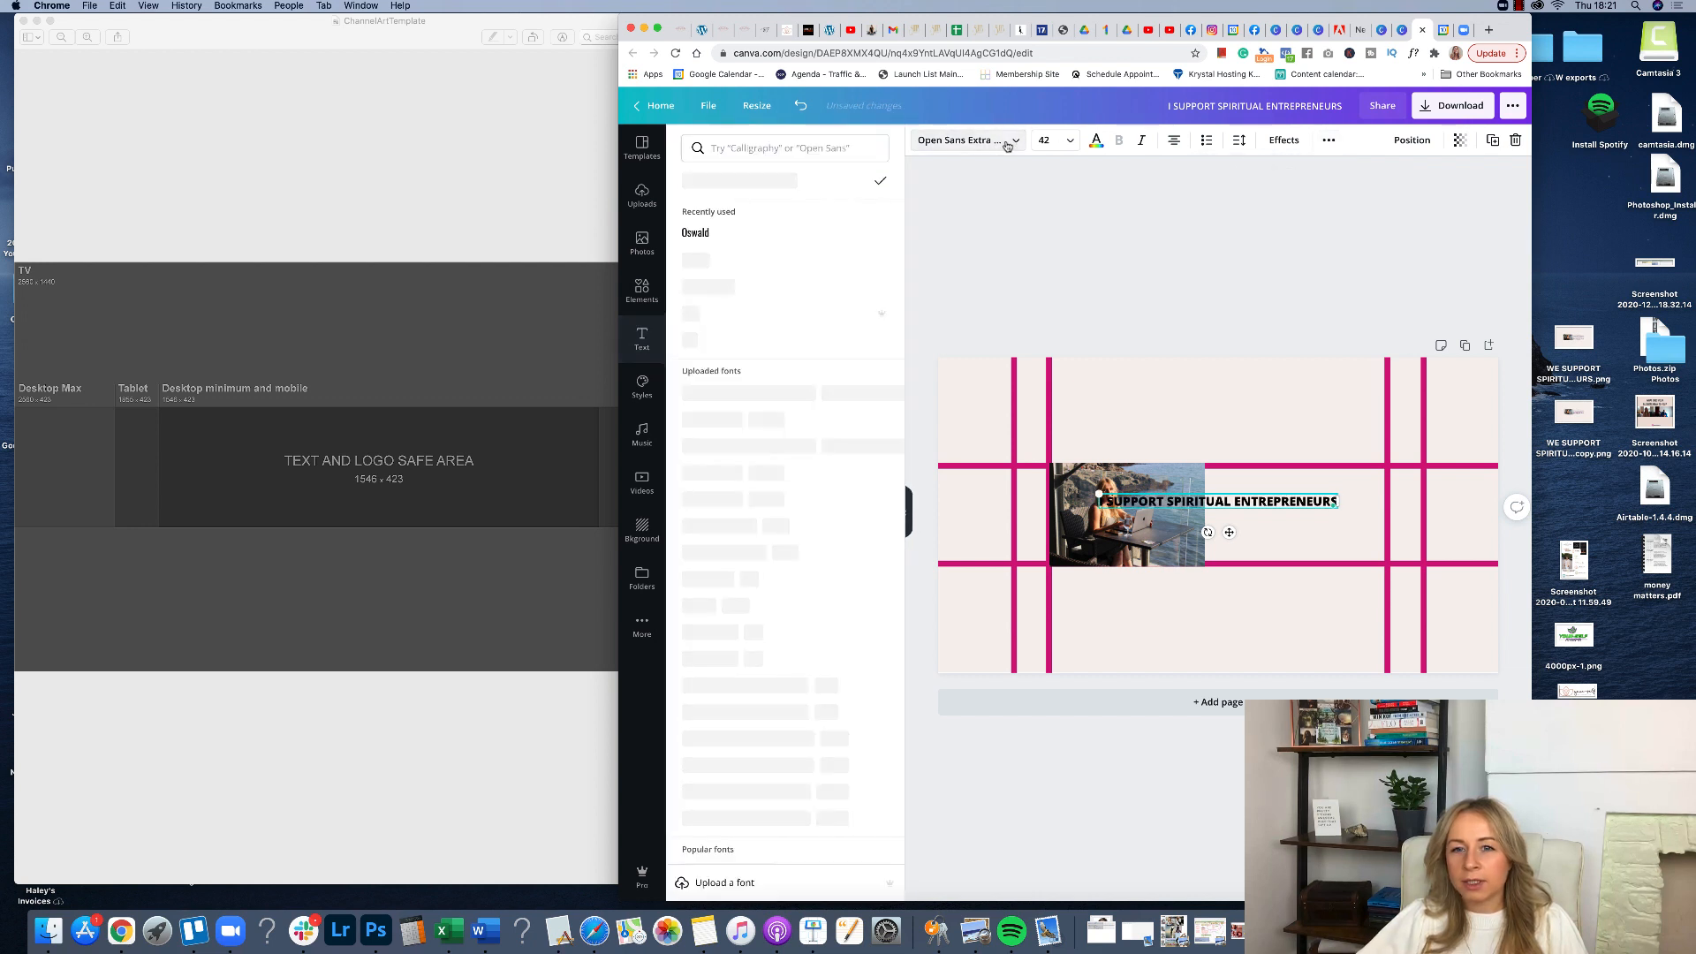
{"action": "left_click", "coordinate": [703, 234]}
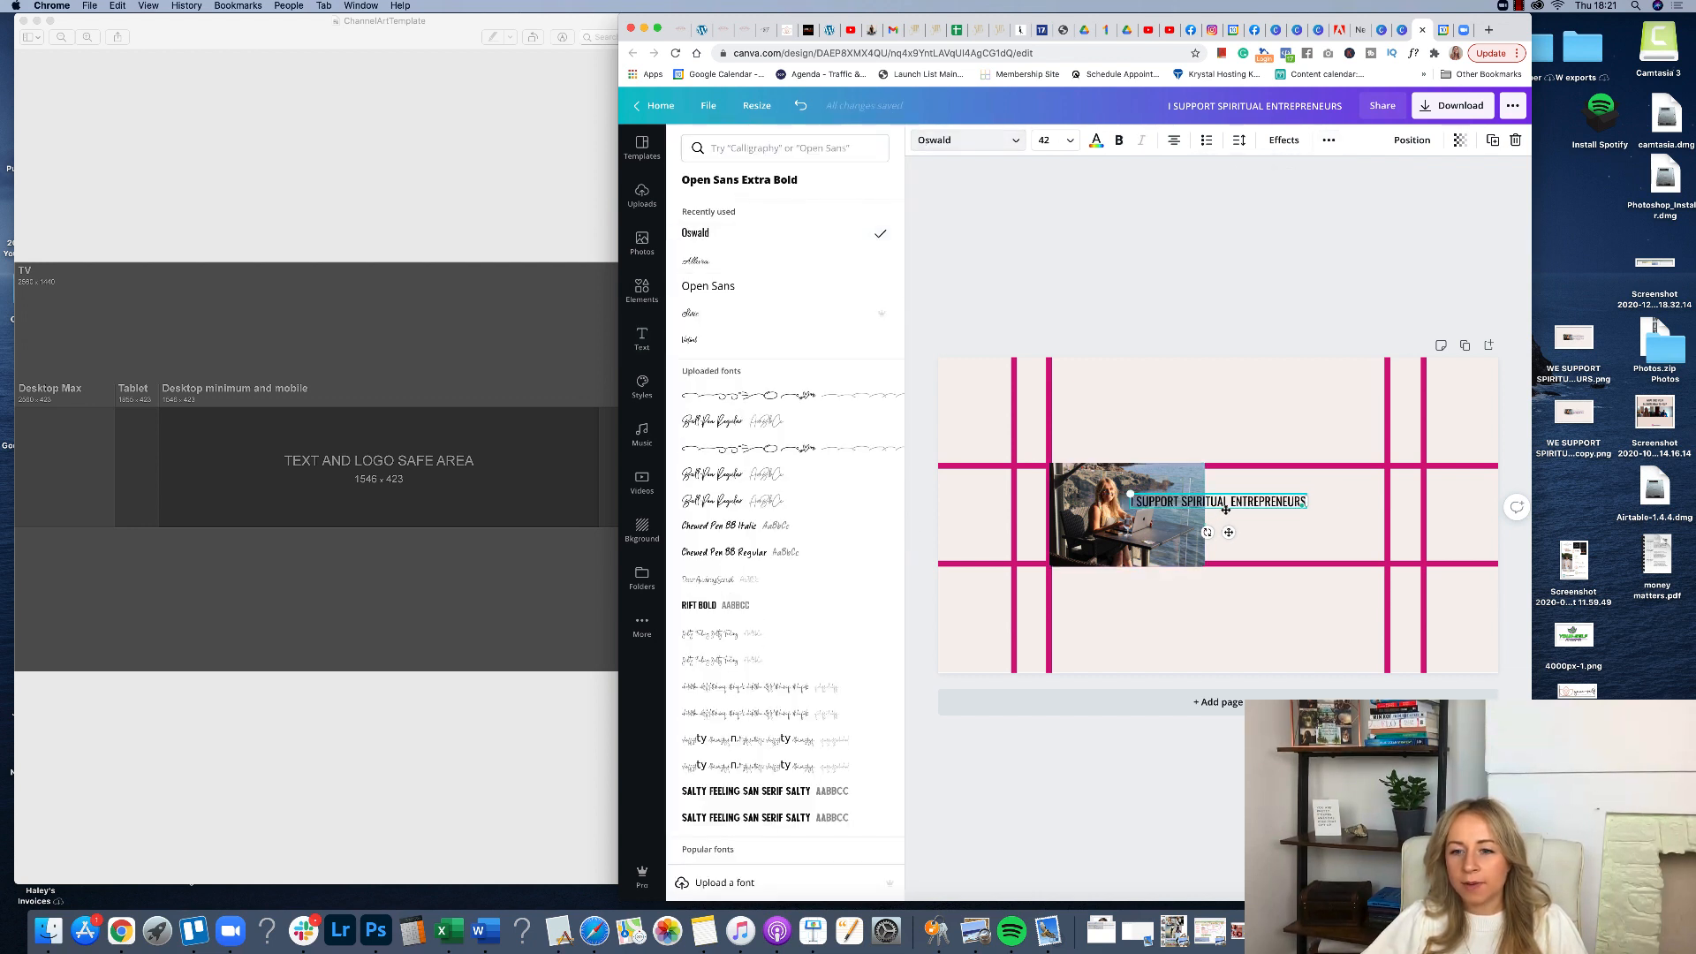
{"action": "left_click_drag", "start_coordinate": [1291, 501], "coordinate": [1361, 498]}
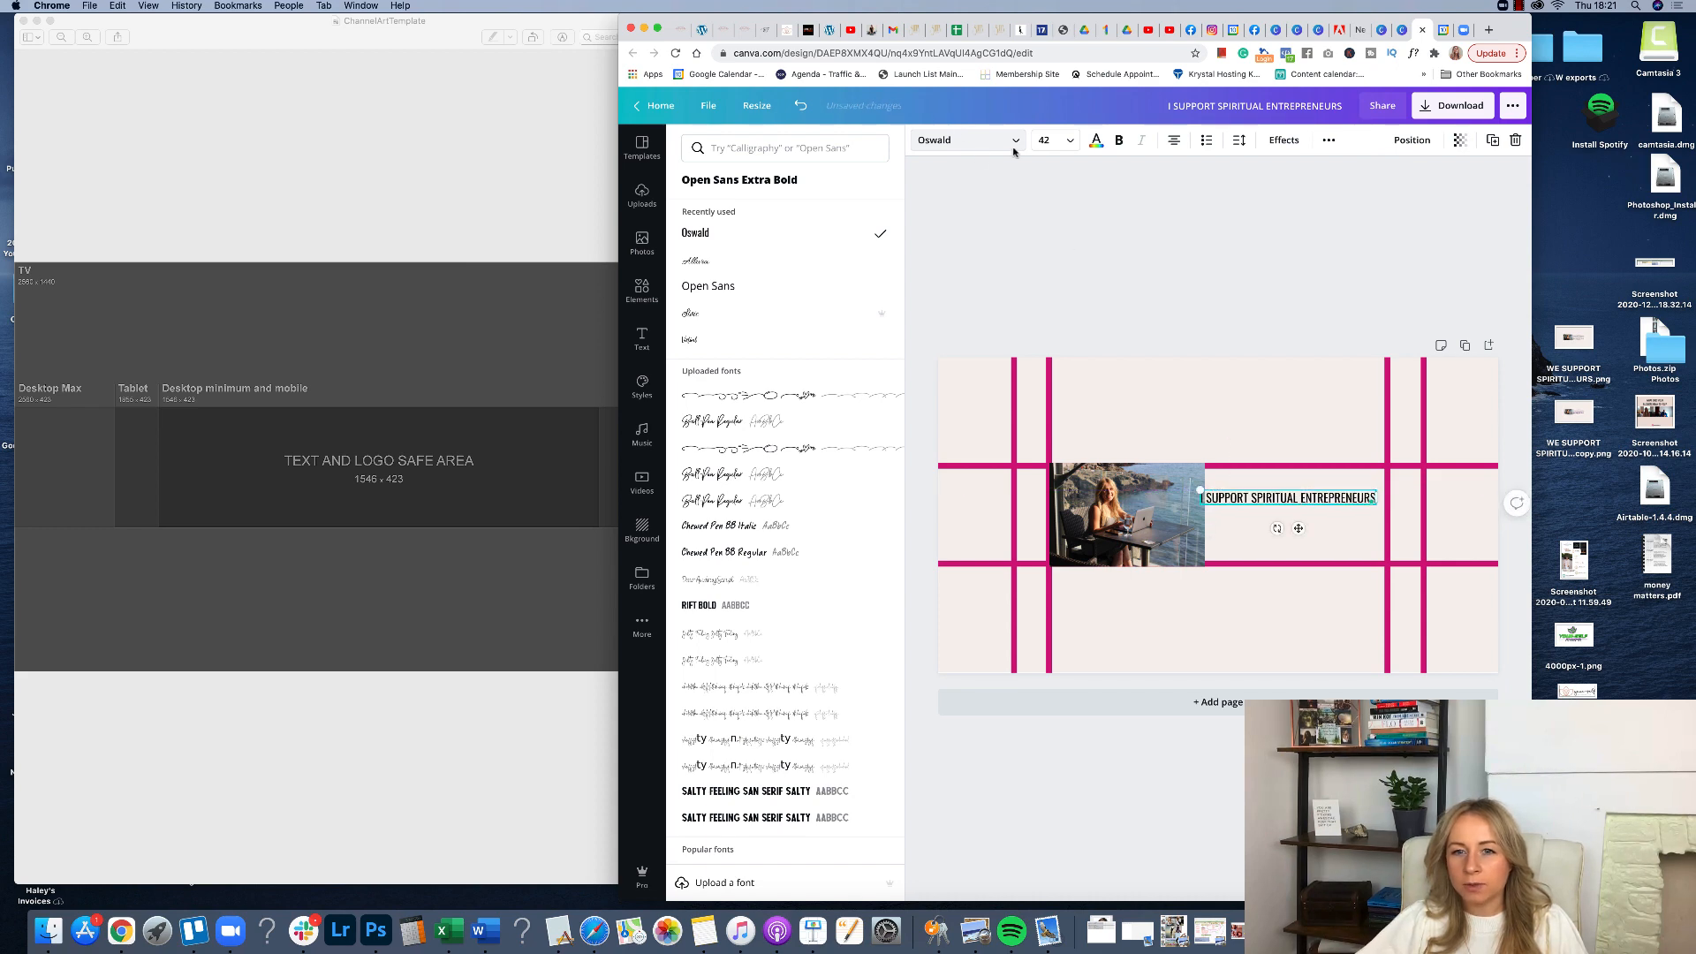
{"action": "left_click", "coordinate": [1097, 146]}
{"action": "scroll", "coordinate": [769, 460], "scroll_direction": "down", "scroll_amount": 15}
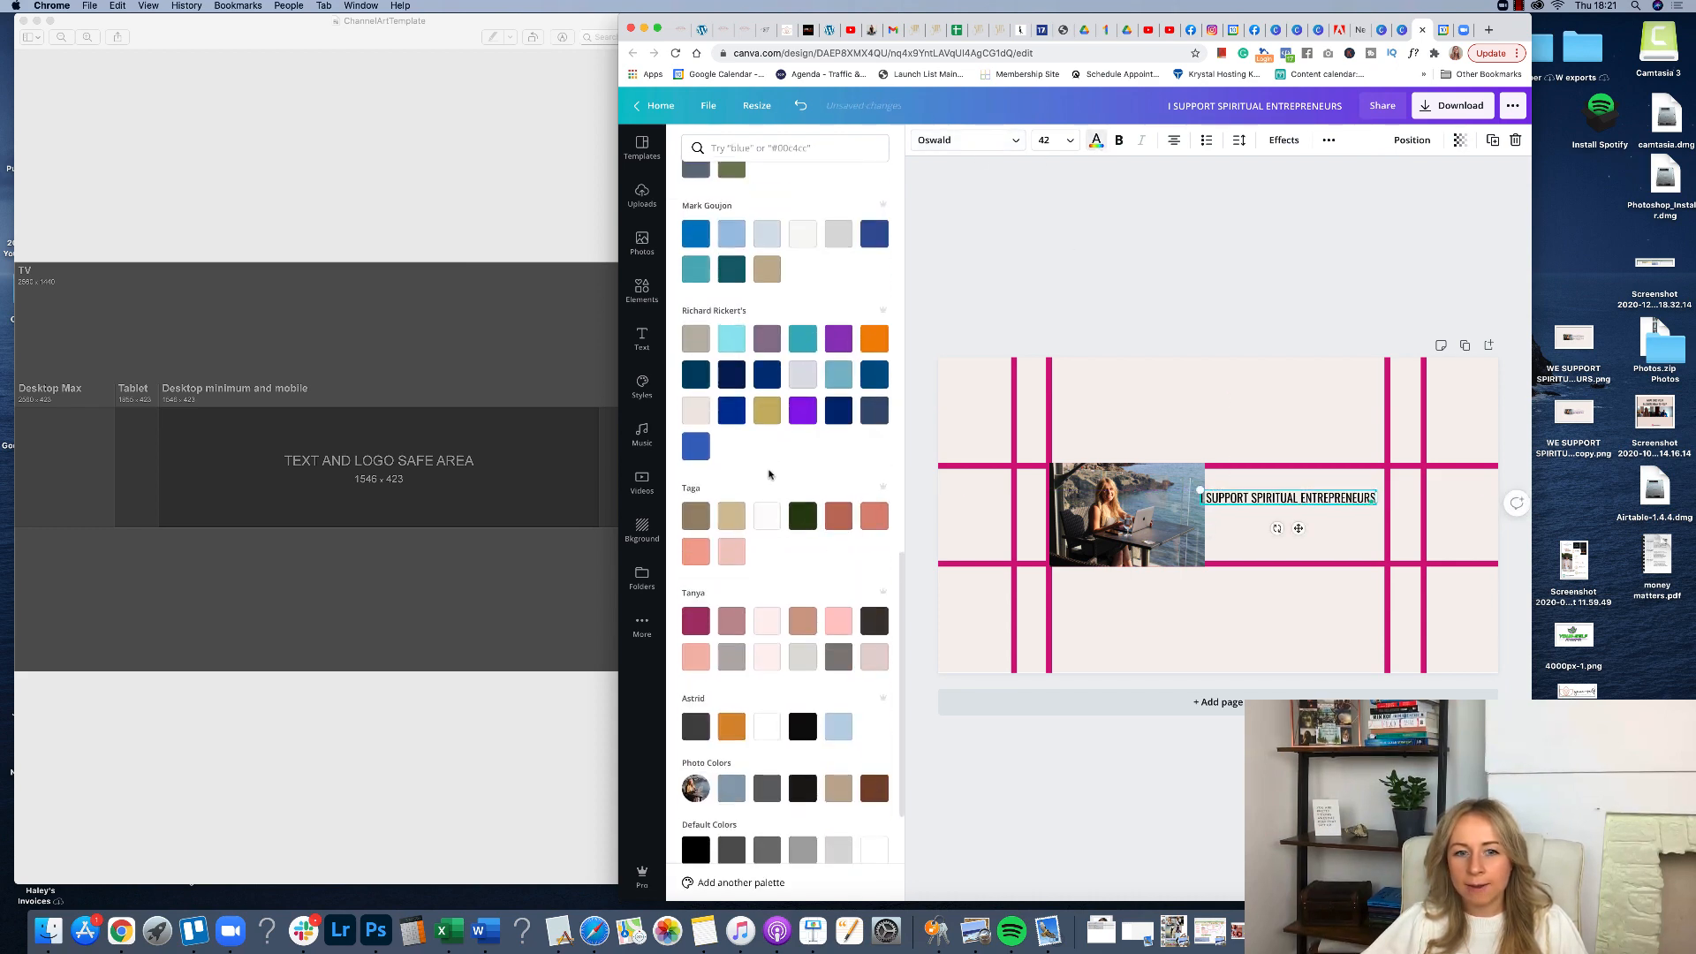
{"action": "scroll", "coordinate": [769, 460], "scroll_direction": "up", "scroll_amount": 3}
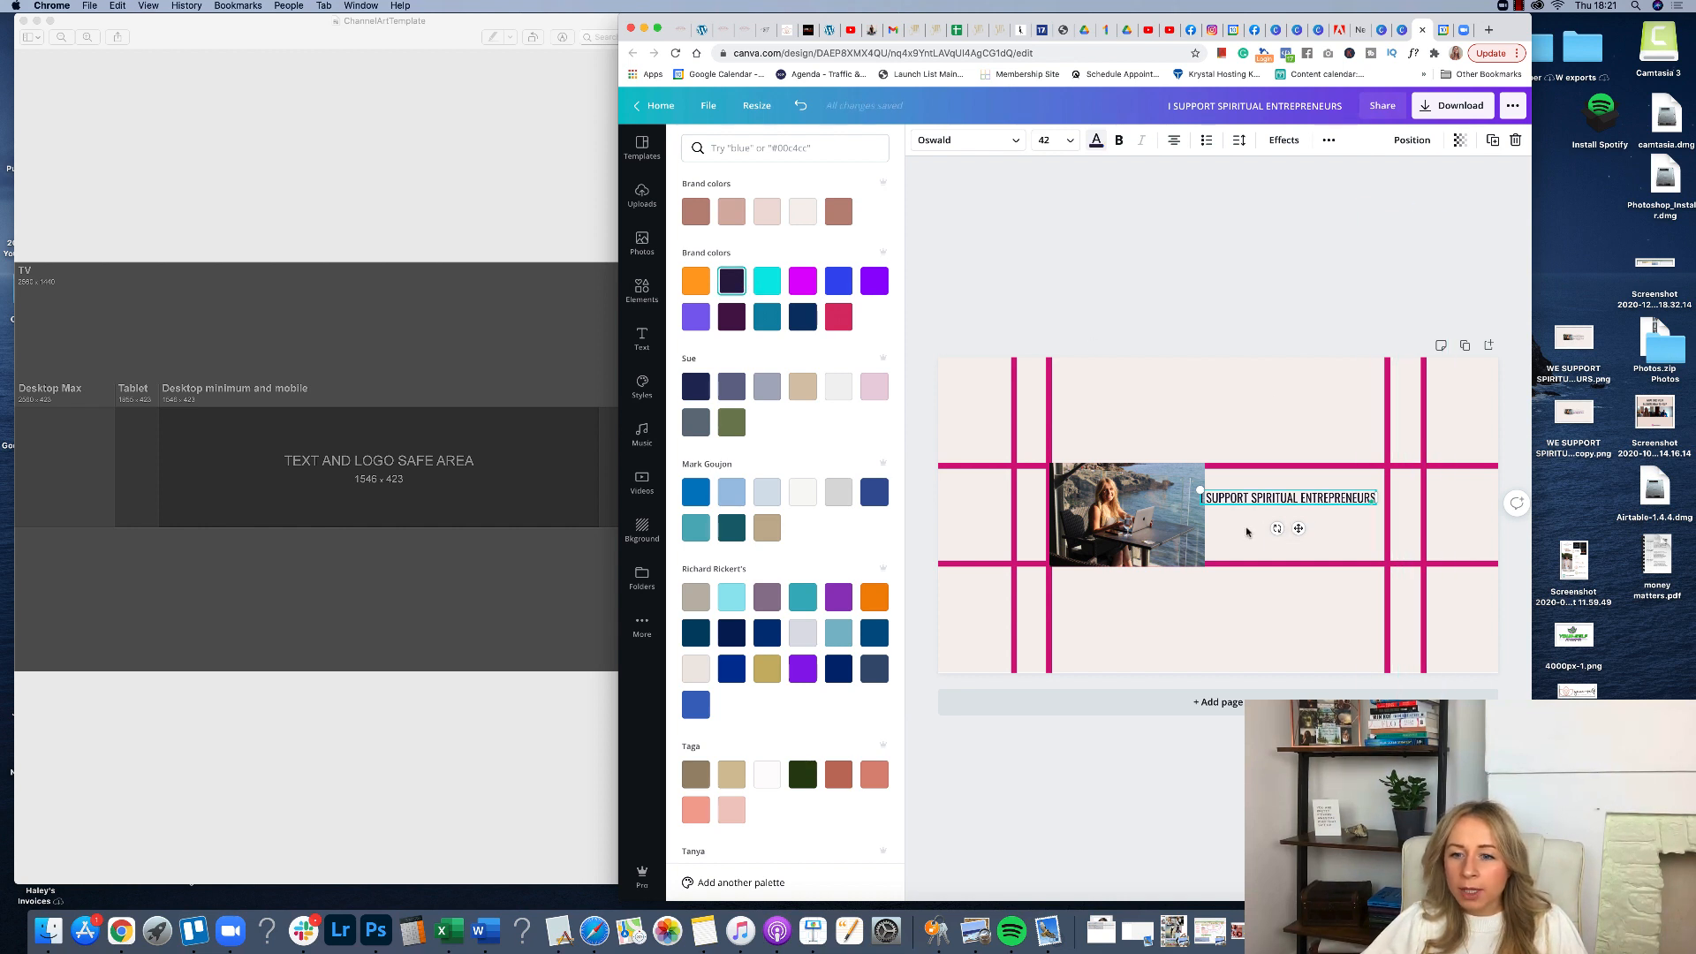
Move the heading up level with the photo's upper part and set its font size to 41.
{"action": "left_click", "coordinate": [1241, 502]}
{"action": "left_click_drag", "start_coordinate": [1243, 506], "coordinate": [1252, 488]}
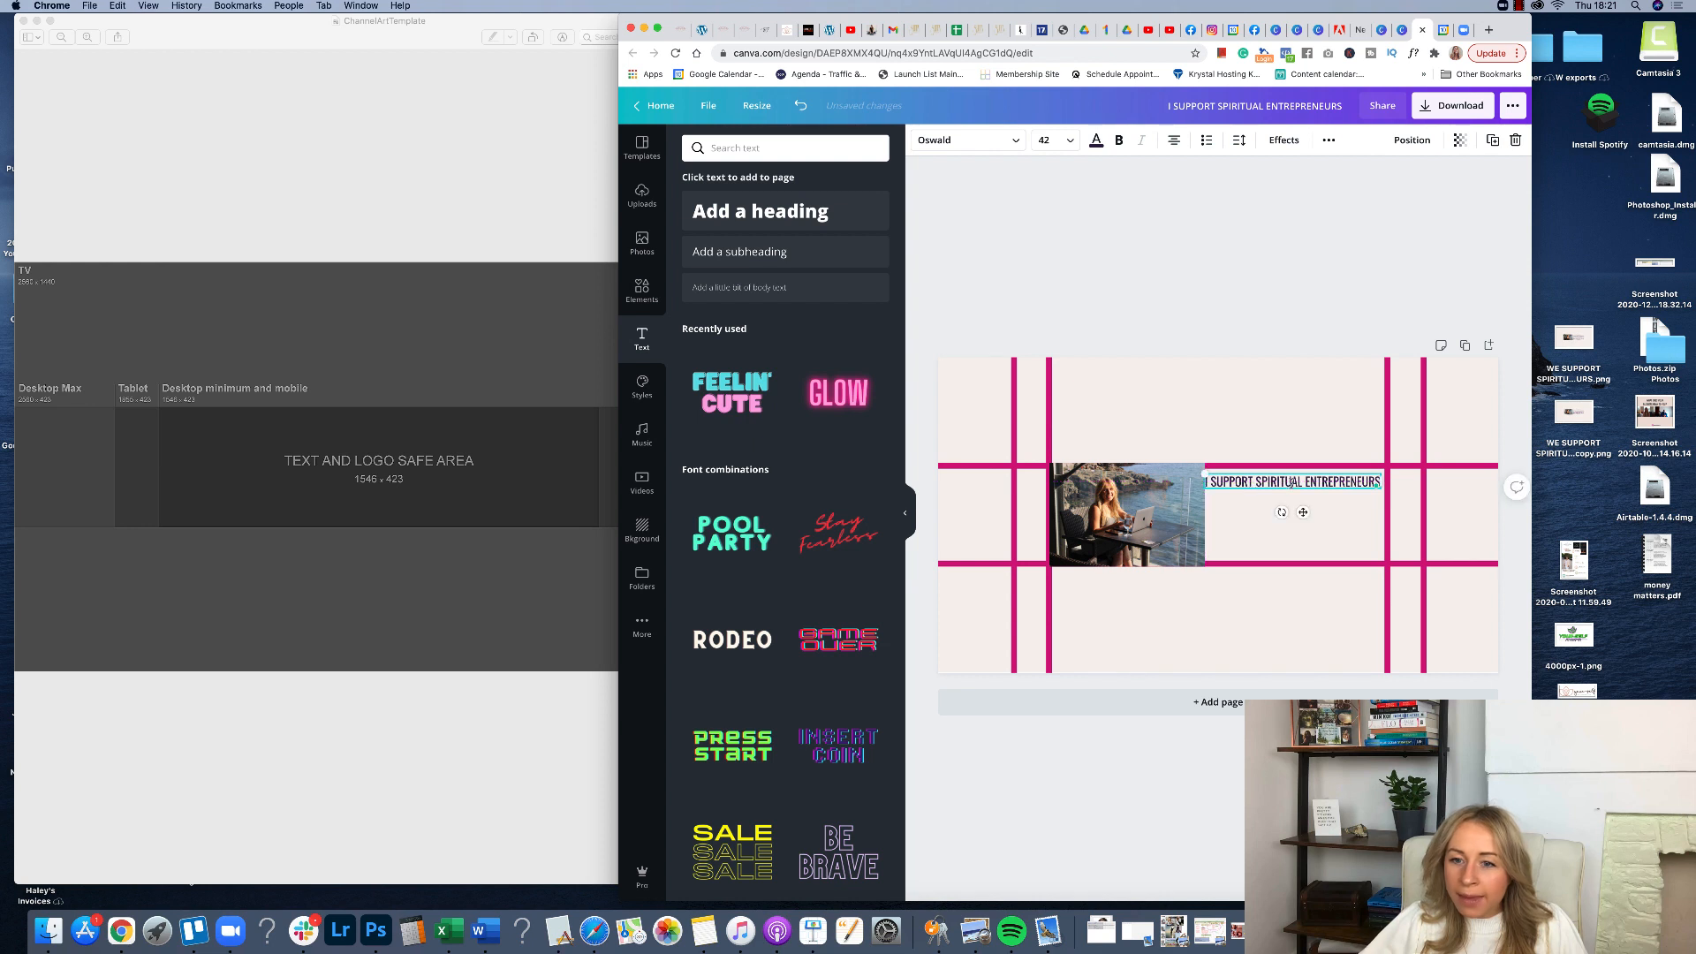
{"action": "left_click", "coordinate": [1049, 140]}
{"action": "left_click", "coordinate": [1050, 142]}
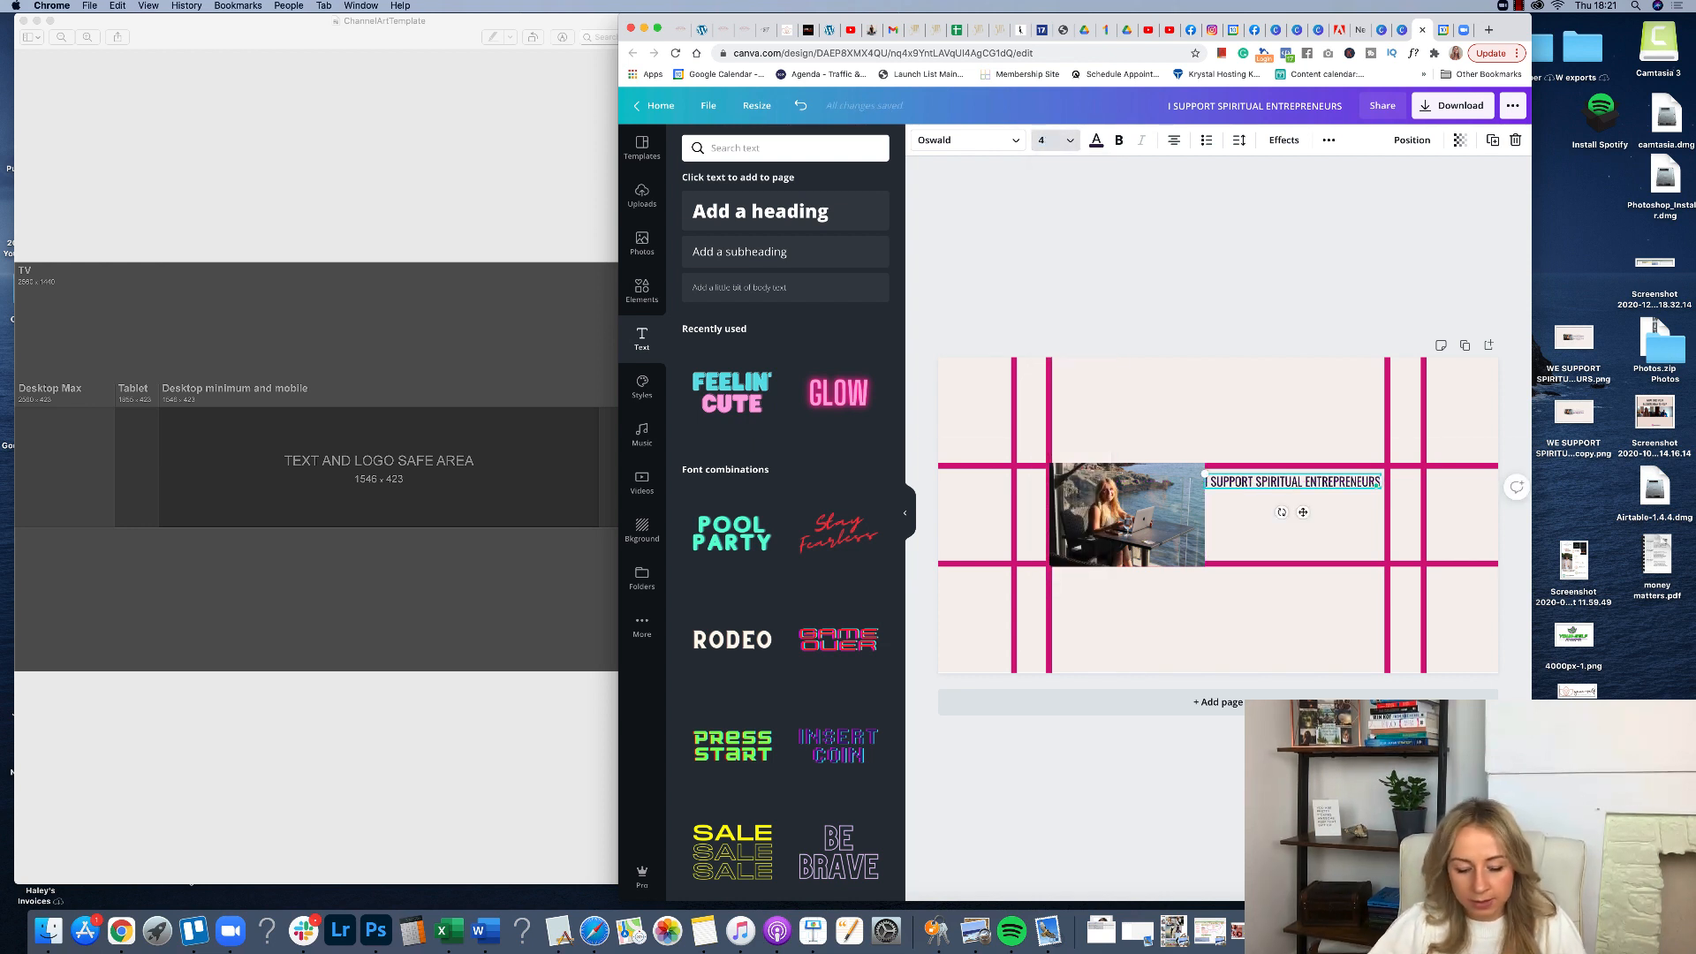
{"action": "key", "text": "BackSpace"}
{"action": "type", "text": "1"}
{"action": "key", "text": "Return"}
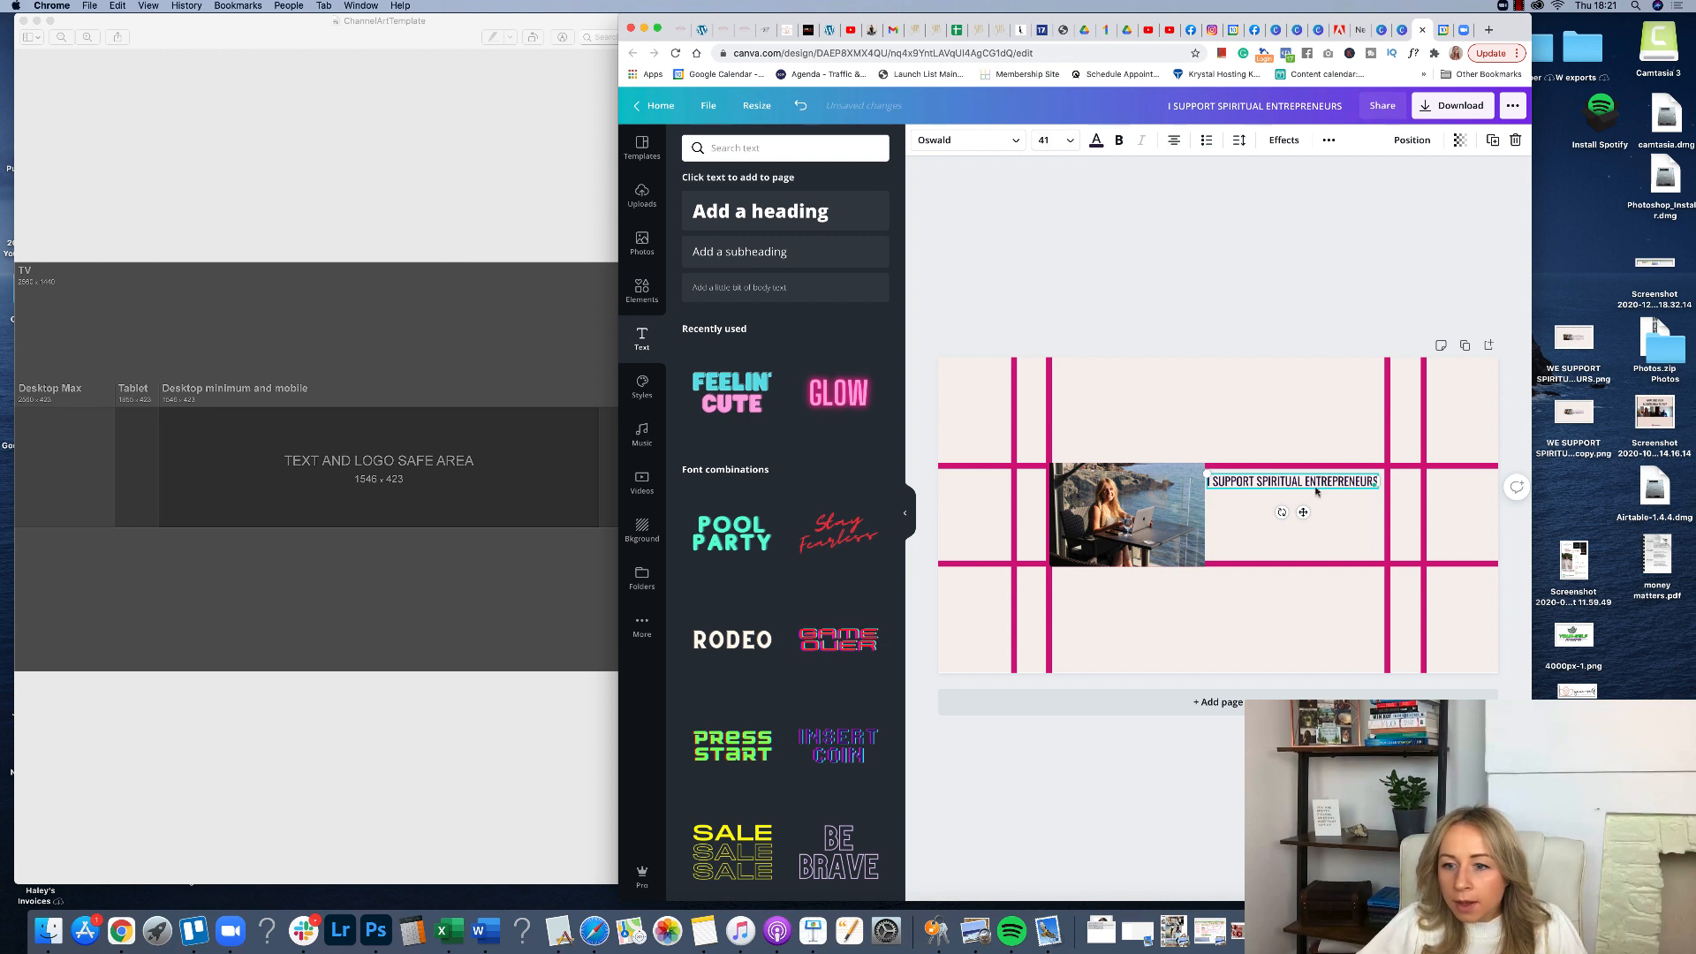
{"action": "left_click_drag", "start_coordinate": [1275, 481], "coordinate": [1282, 484]}
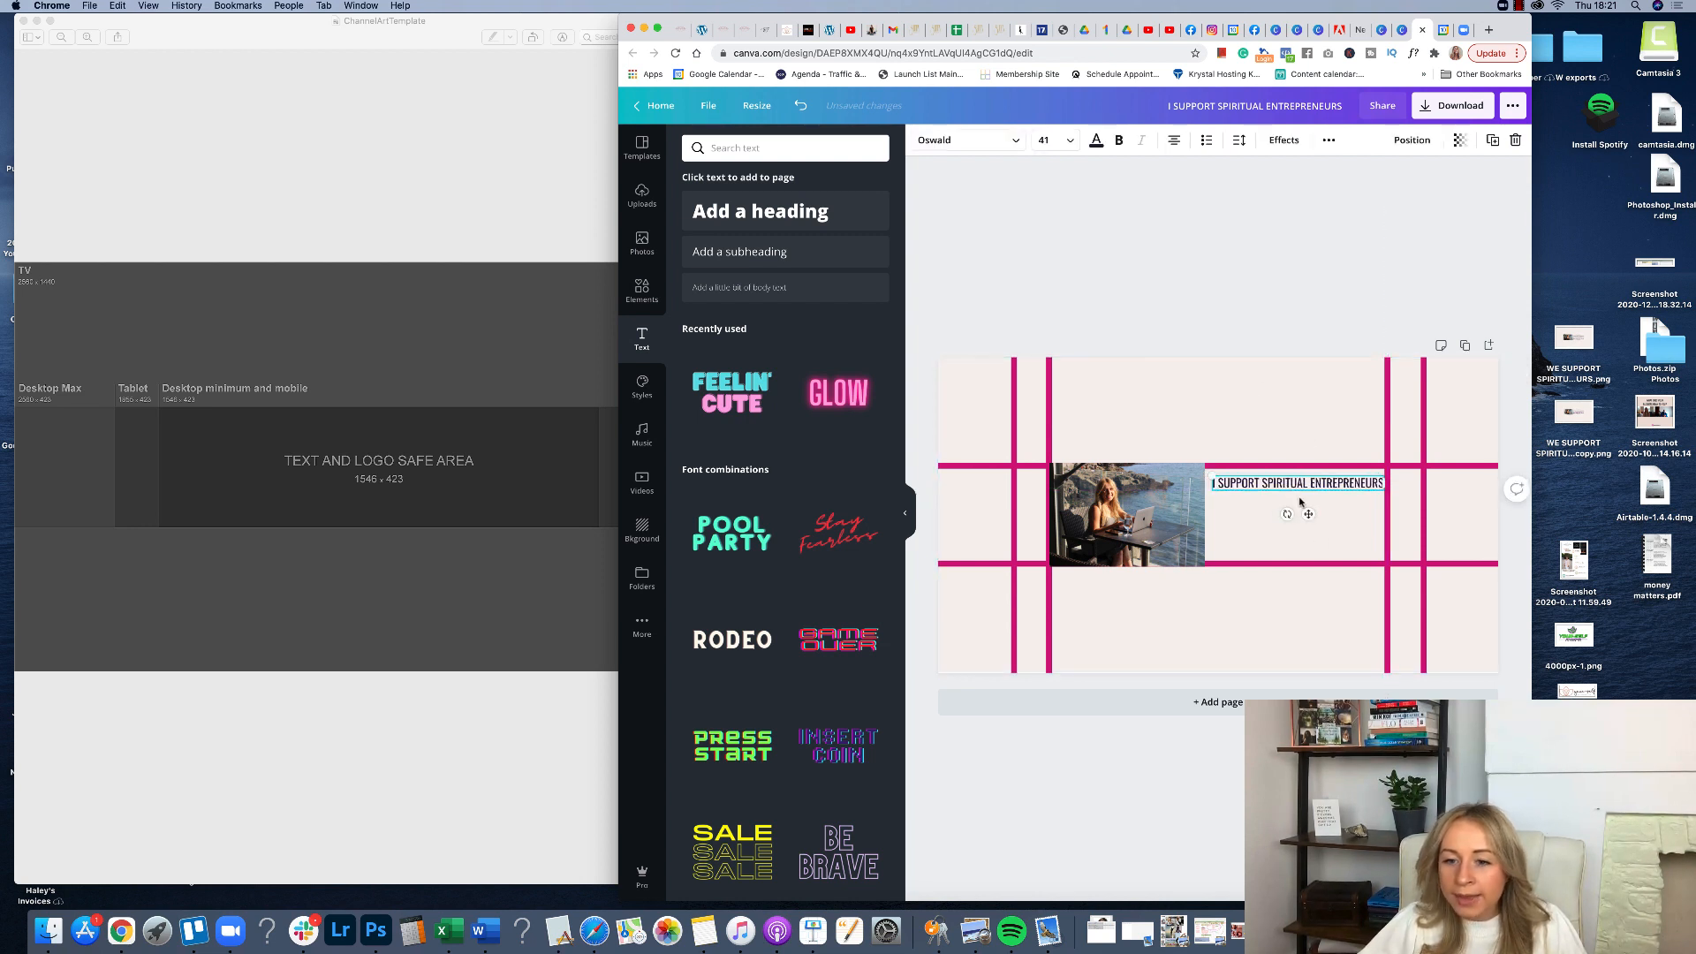
Add a recently used decorative line element and place it under the heading.
{"action": "left_click", "coordinate": [642, 291]}
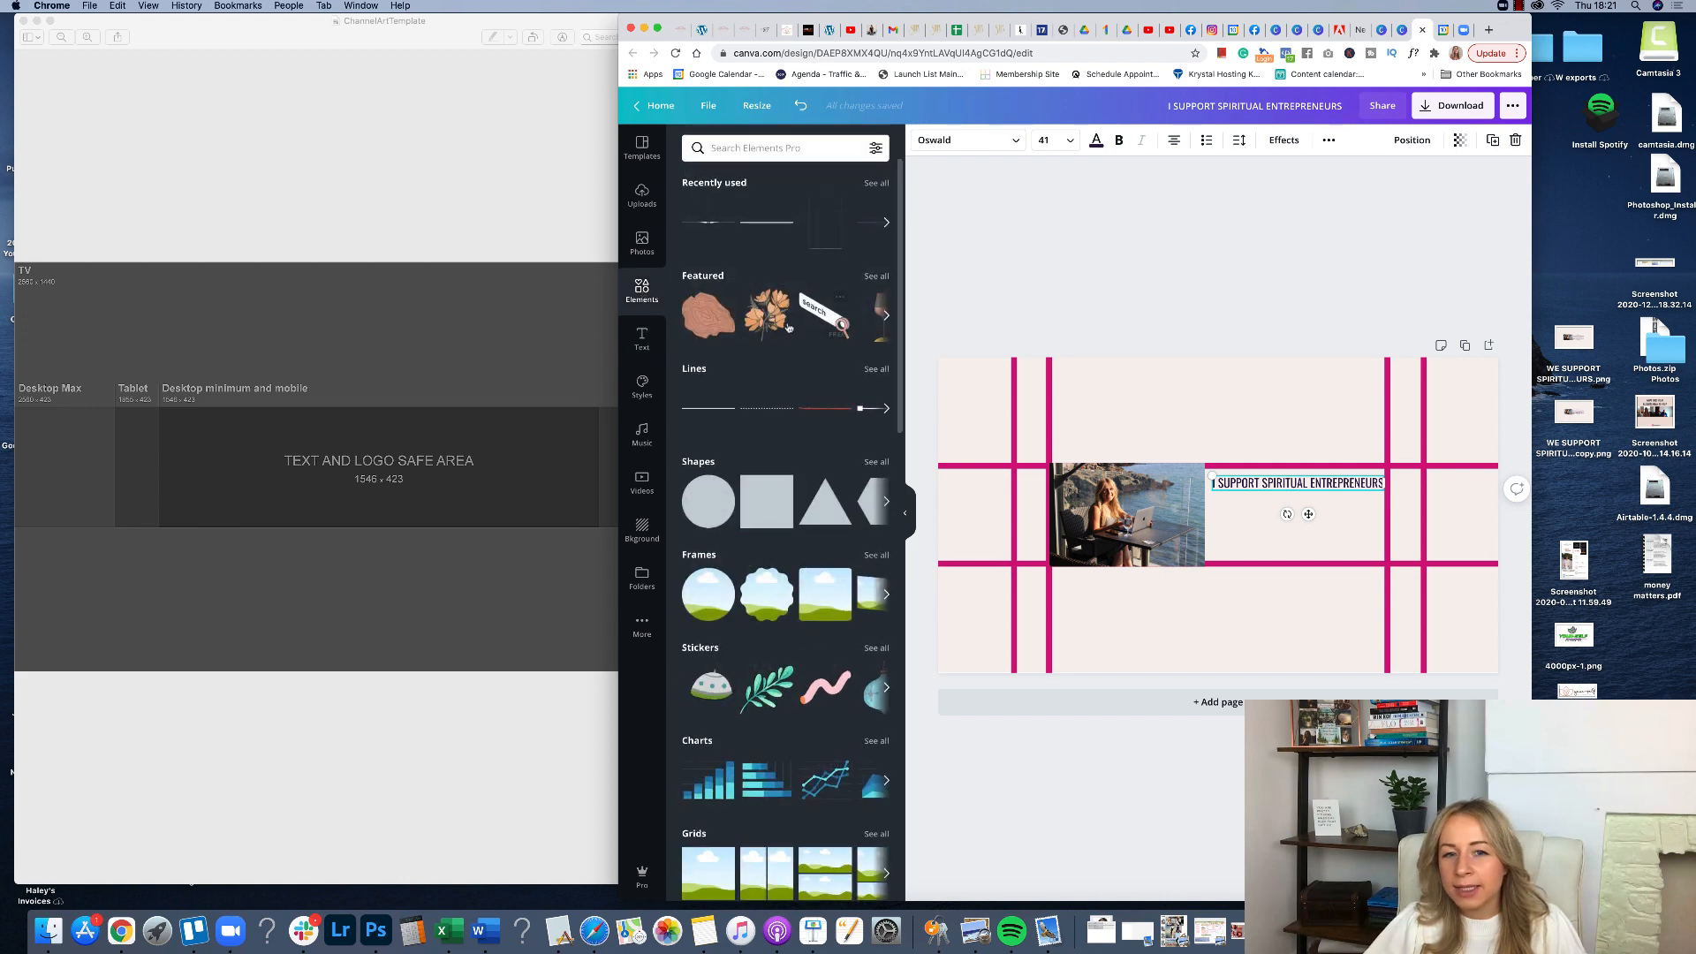
{"action": "left_click", "coordinate": [707, 226]}
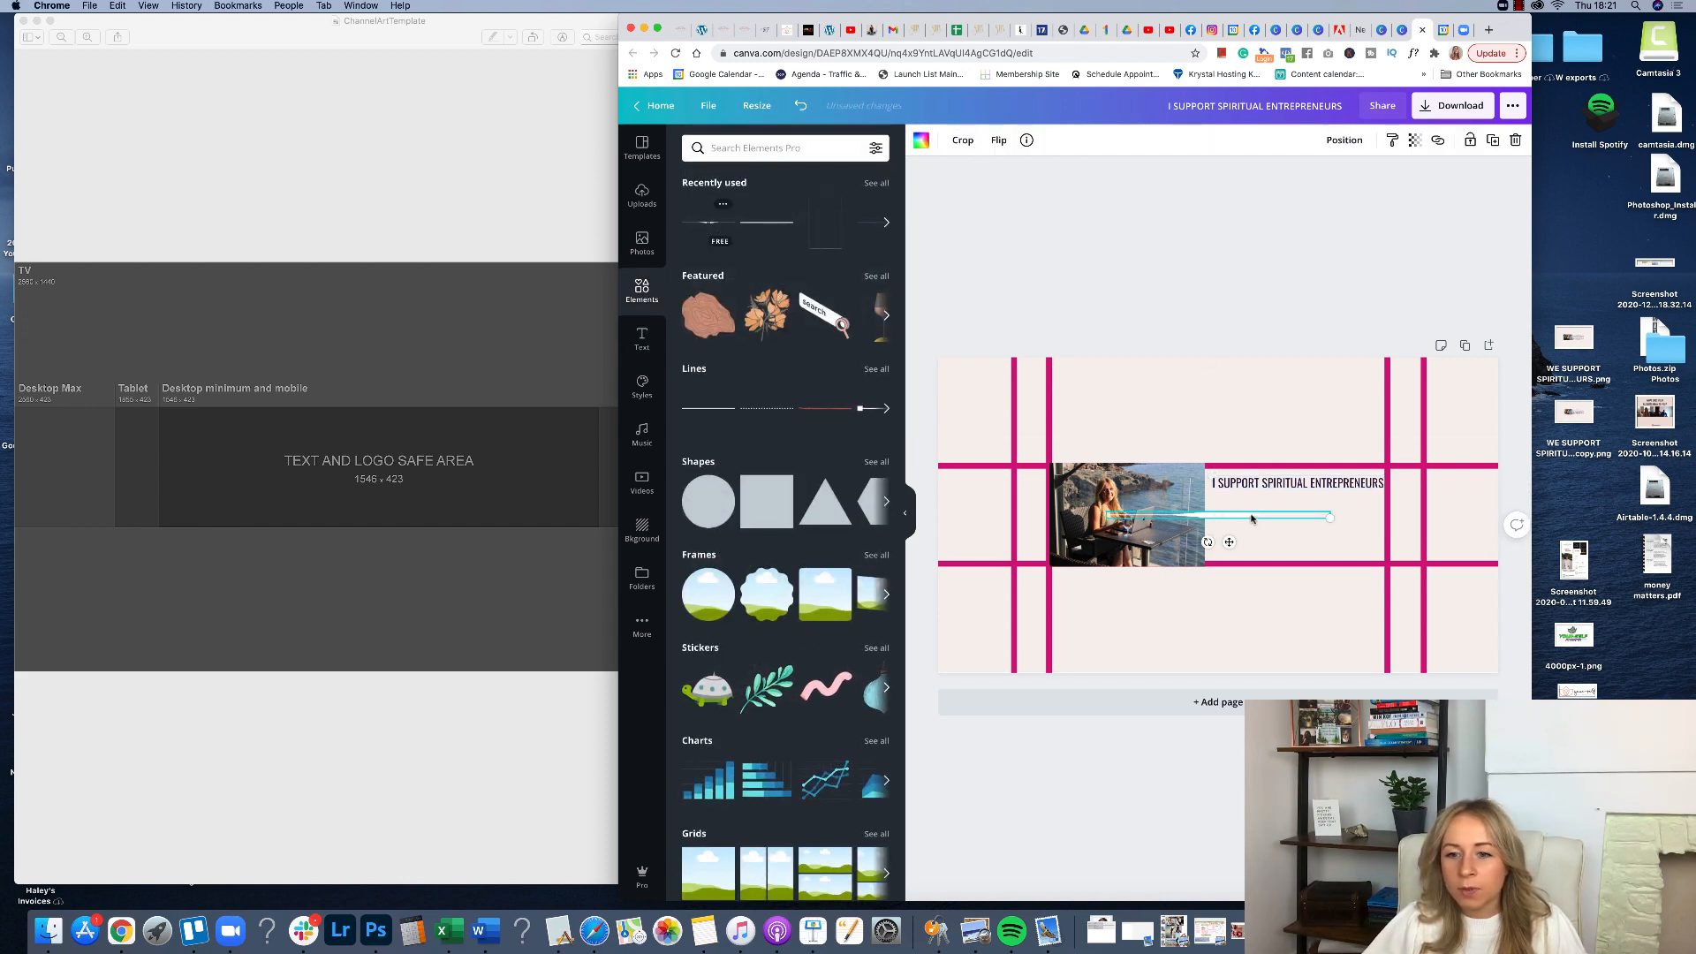
{"action": "left_click_drag", "start_coordinate": [1247, 526], "coordinate": [1300, 516]}
Color the decorative line with a brand palette color and shift it beneath the heading.
{"action": "left_click", "coordinate": [921, 142]}
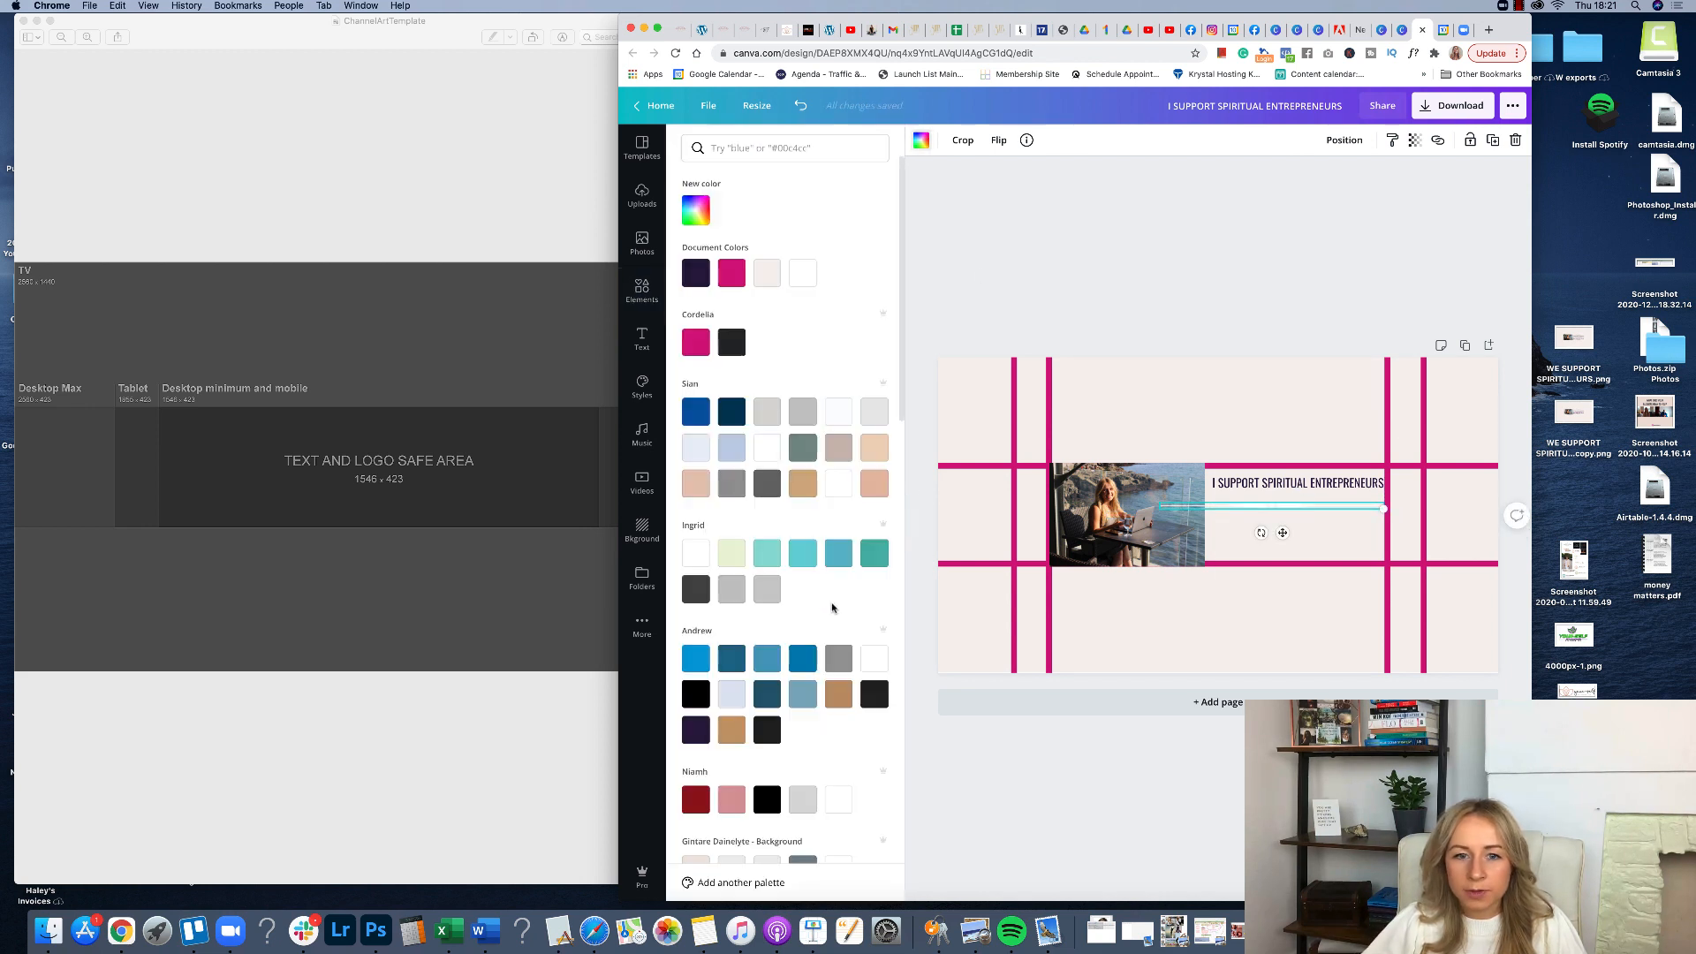
{"action": "scroll", "coordinate": [729, 318], "scroll_direction": "down", "scroll_amount": 10}
{"action": "left_click", "coordinate": [839, 837]}
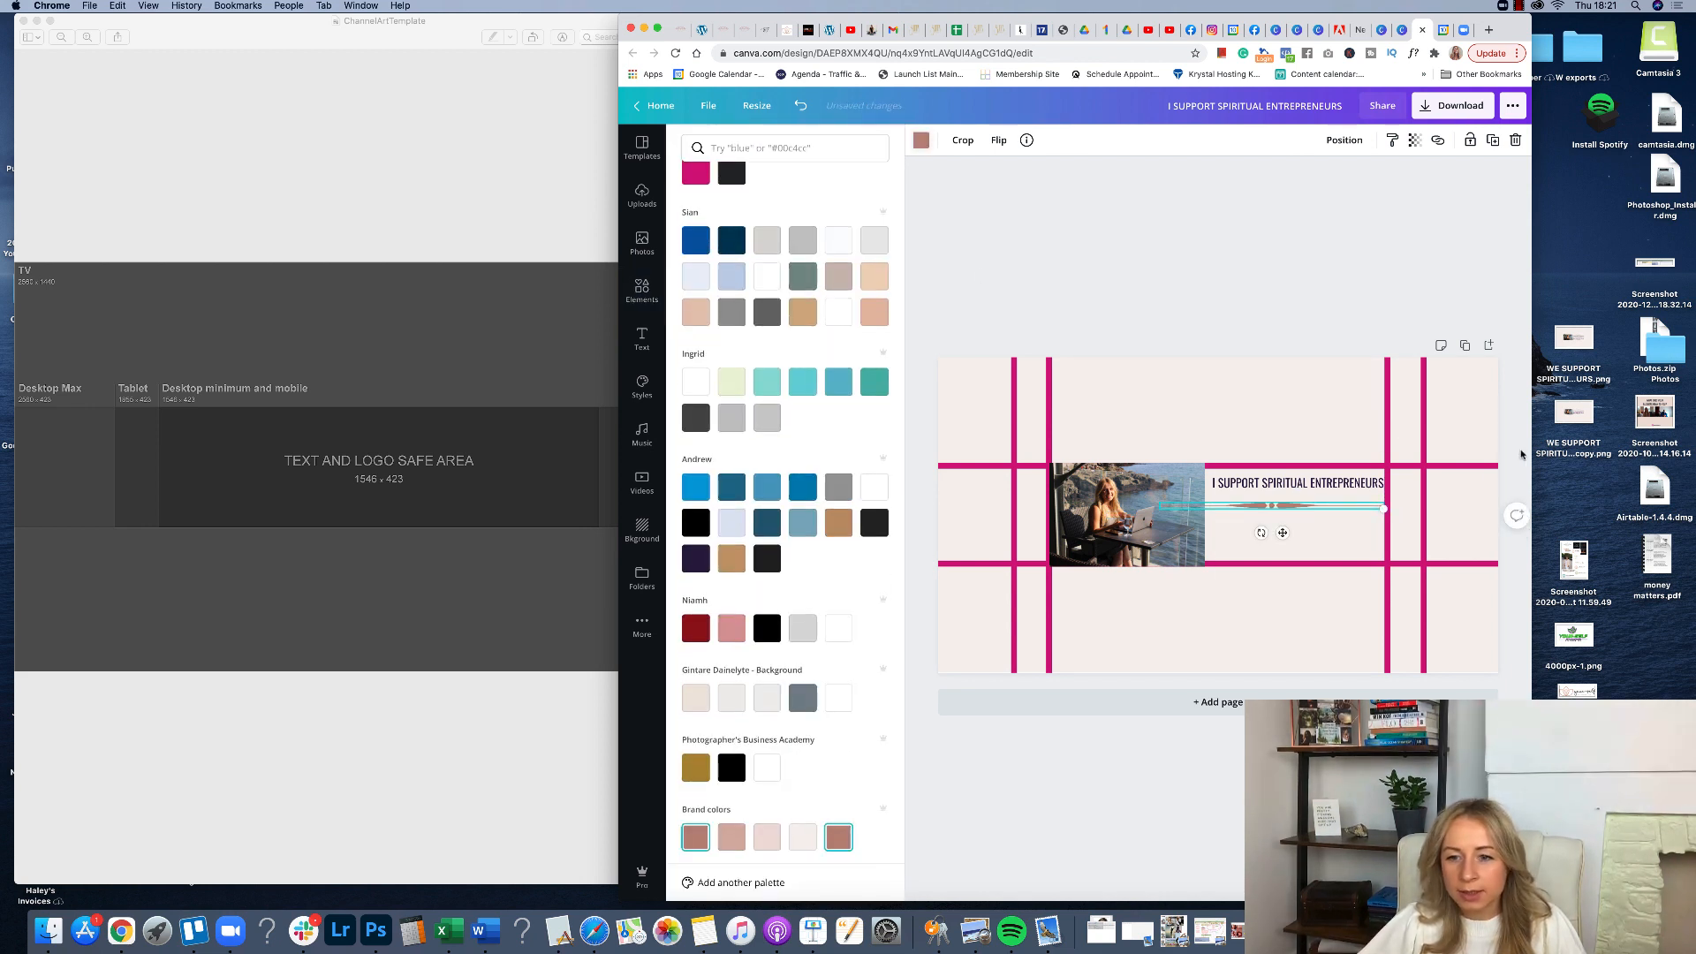
{"action": "left_click_drag", "start_coordinate": [1382, 506], "coordinate": [1305, 534]}
{"action": "left_click", "coordinate": [1322, 509]}
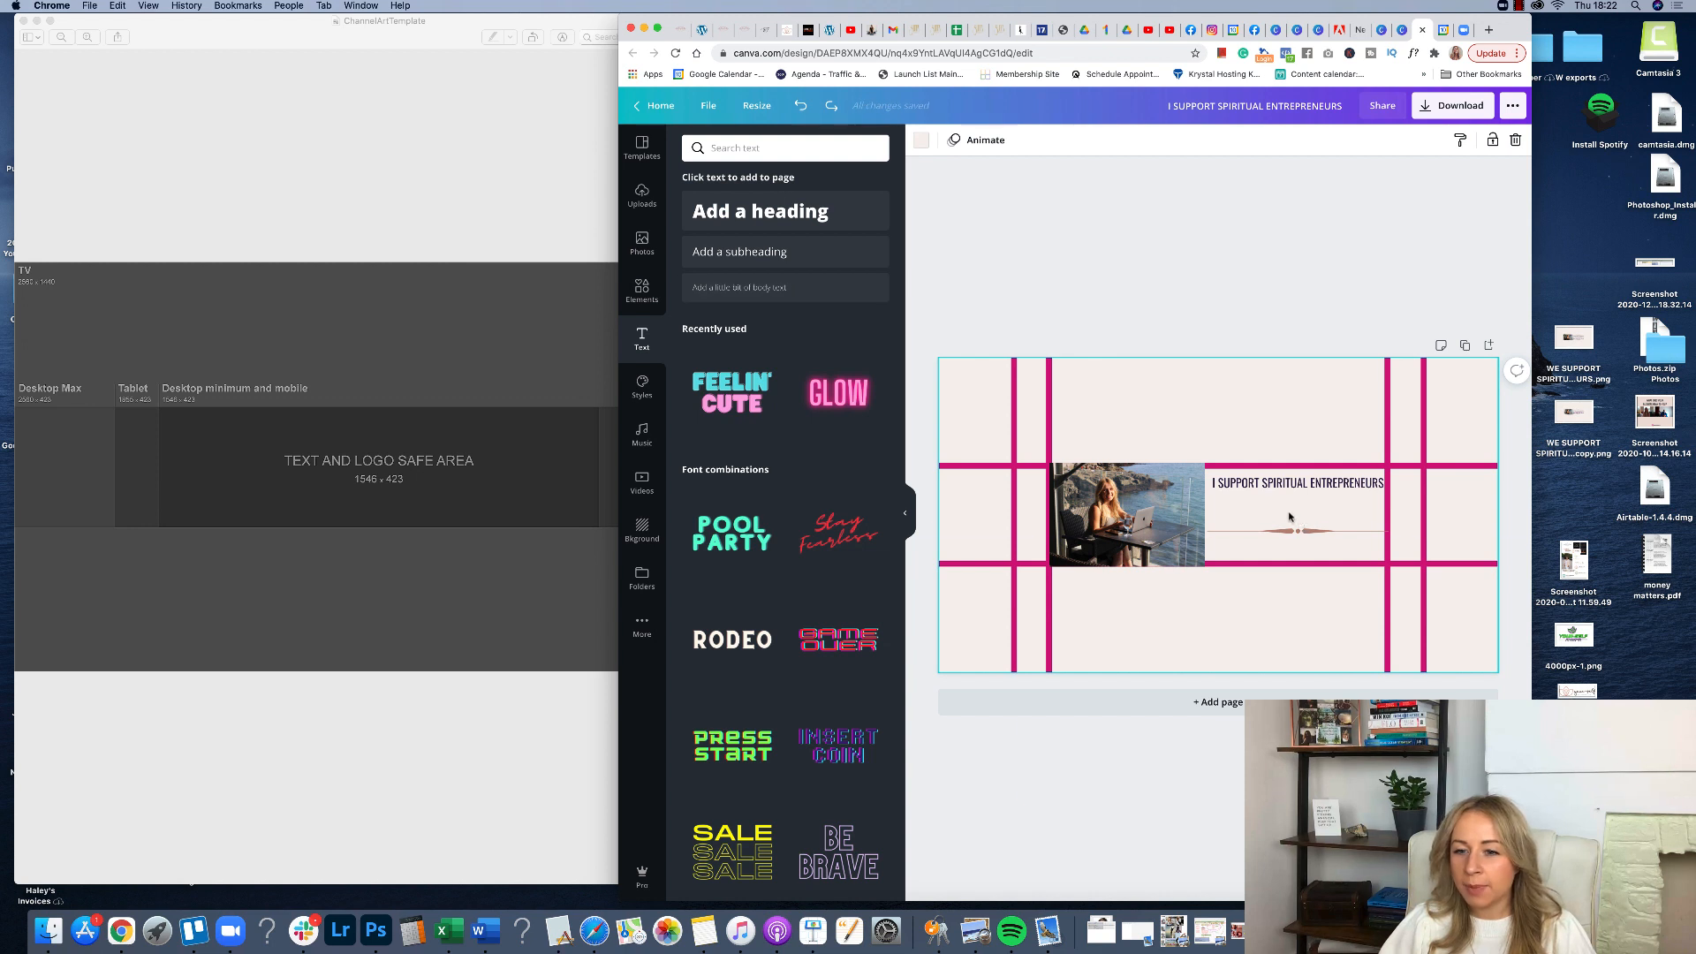
Add a subheading reading "to create an online business that you love" below the heading.
{"action": "left_click", "coordinate": [739, 251]}
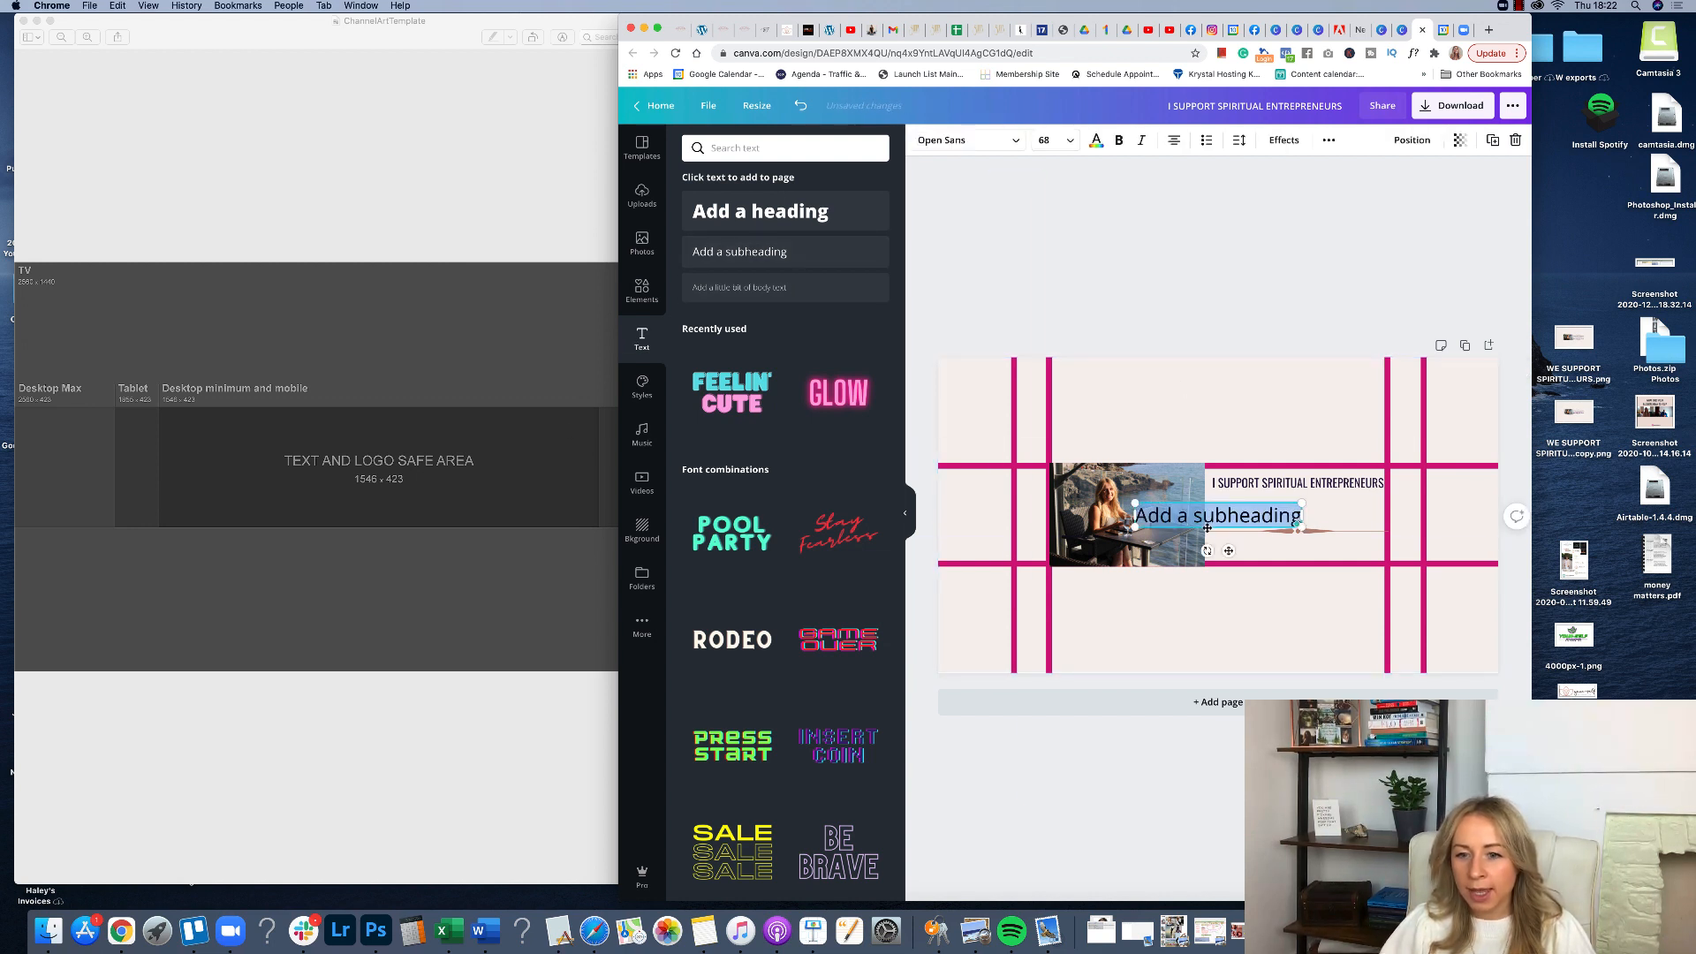
{"action": "left_click_drag", "start_coordinate": [1208, 528], "coordinate": [1290, 516]}
{"action": "double_click", "coordinate": [1285, 506]}
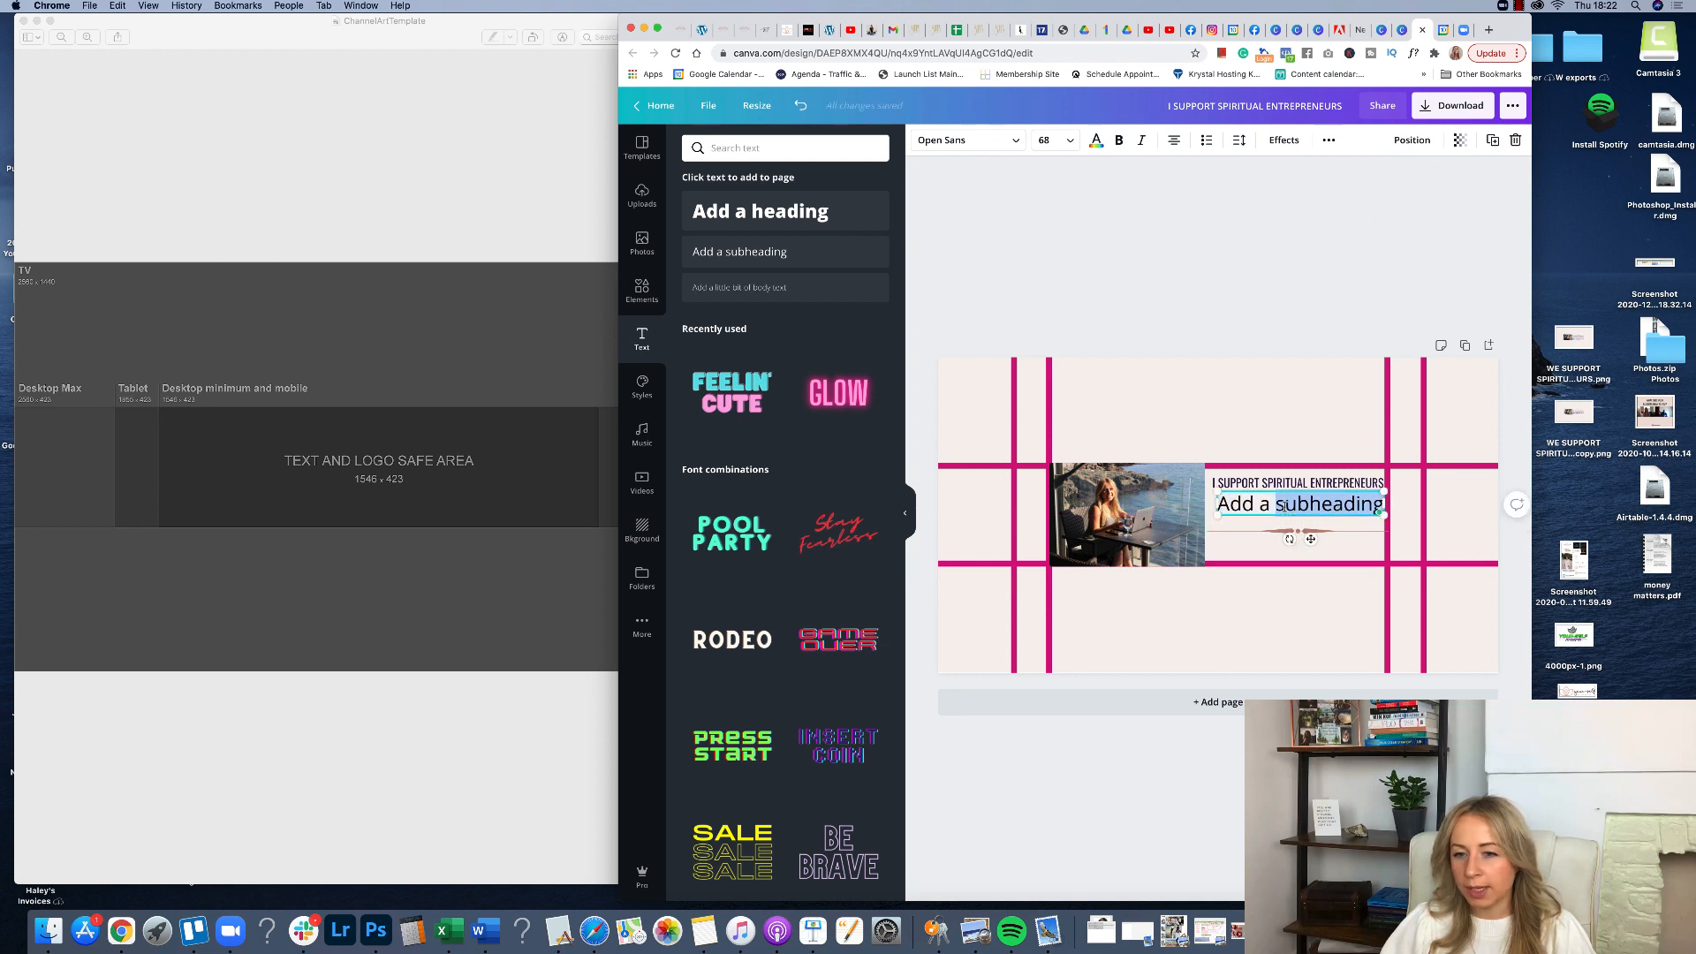
{"action": "triple_click", "coordinate": [1284, 506]}
{"action": "type", "text": "t"}
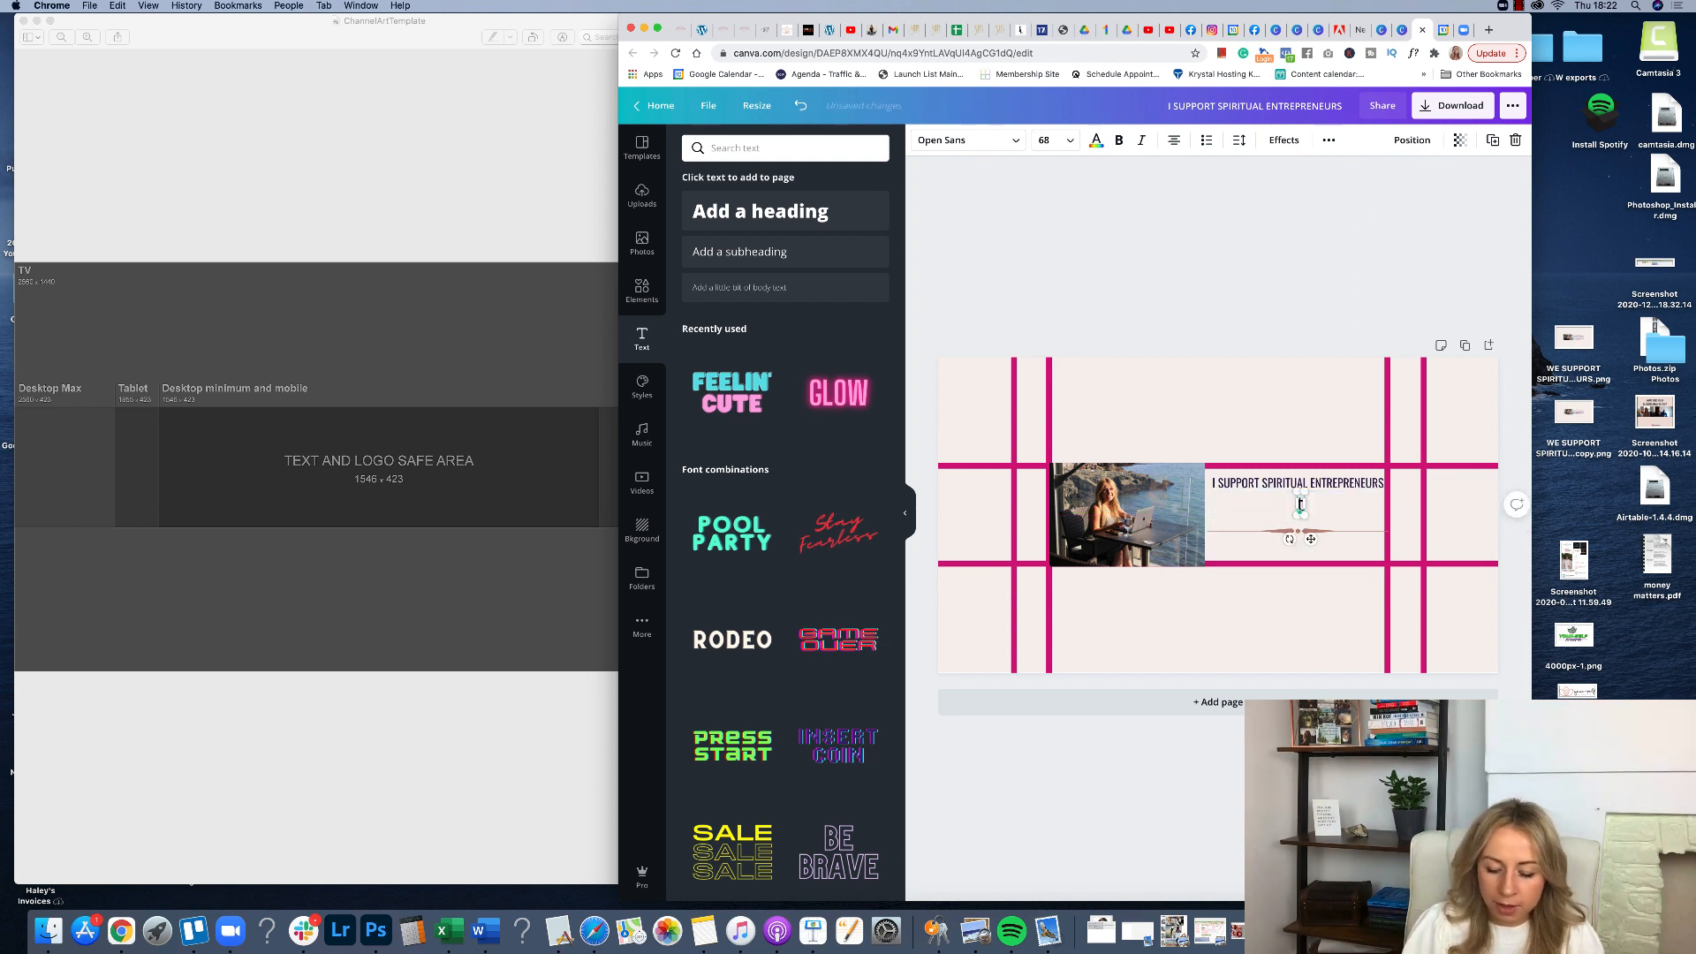
{"action": "type", "text": "o create an"}
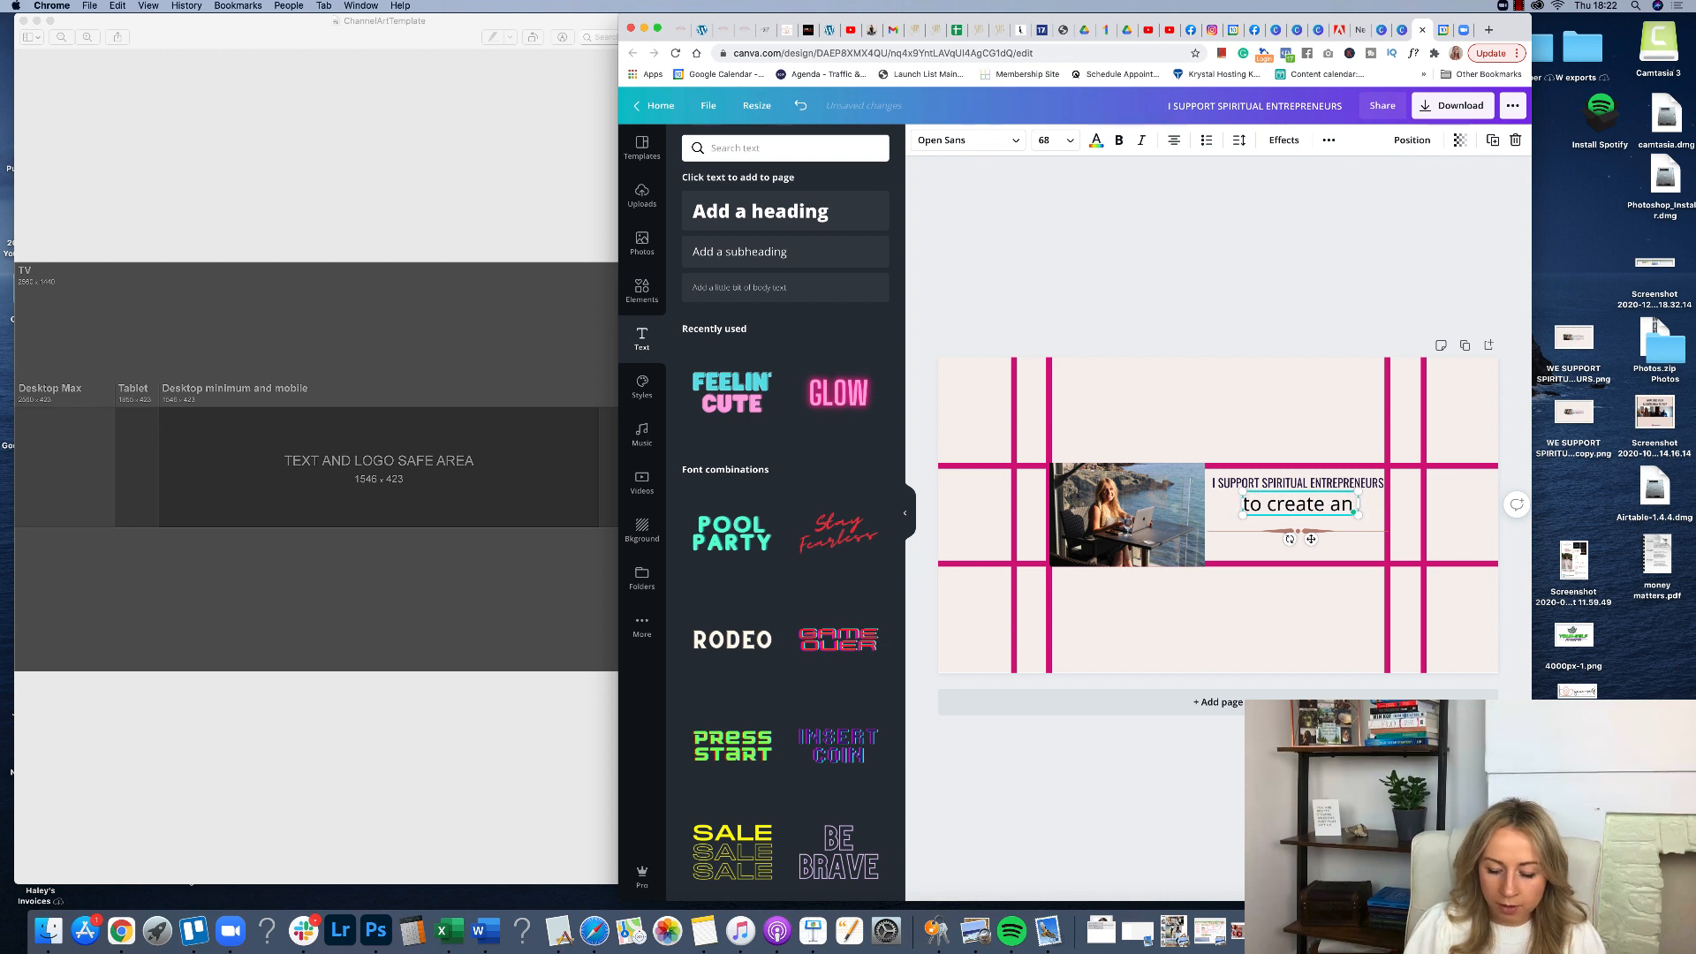
{"action": "type", "text": " online busine"}
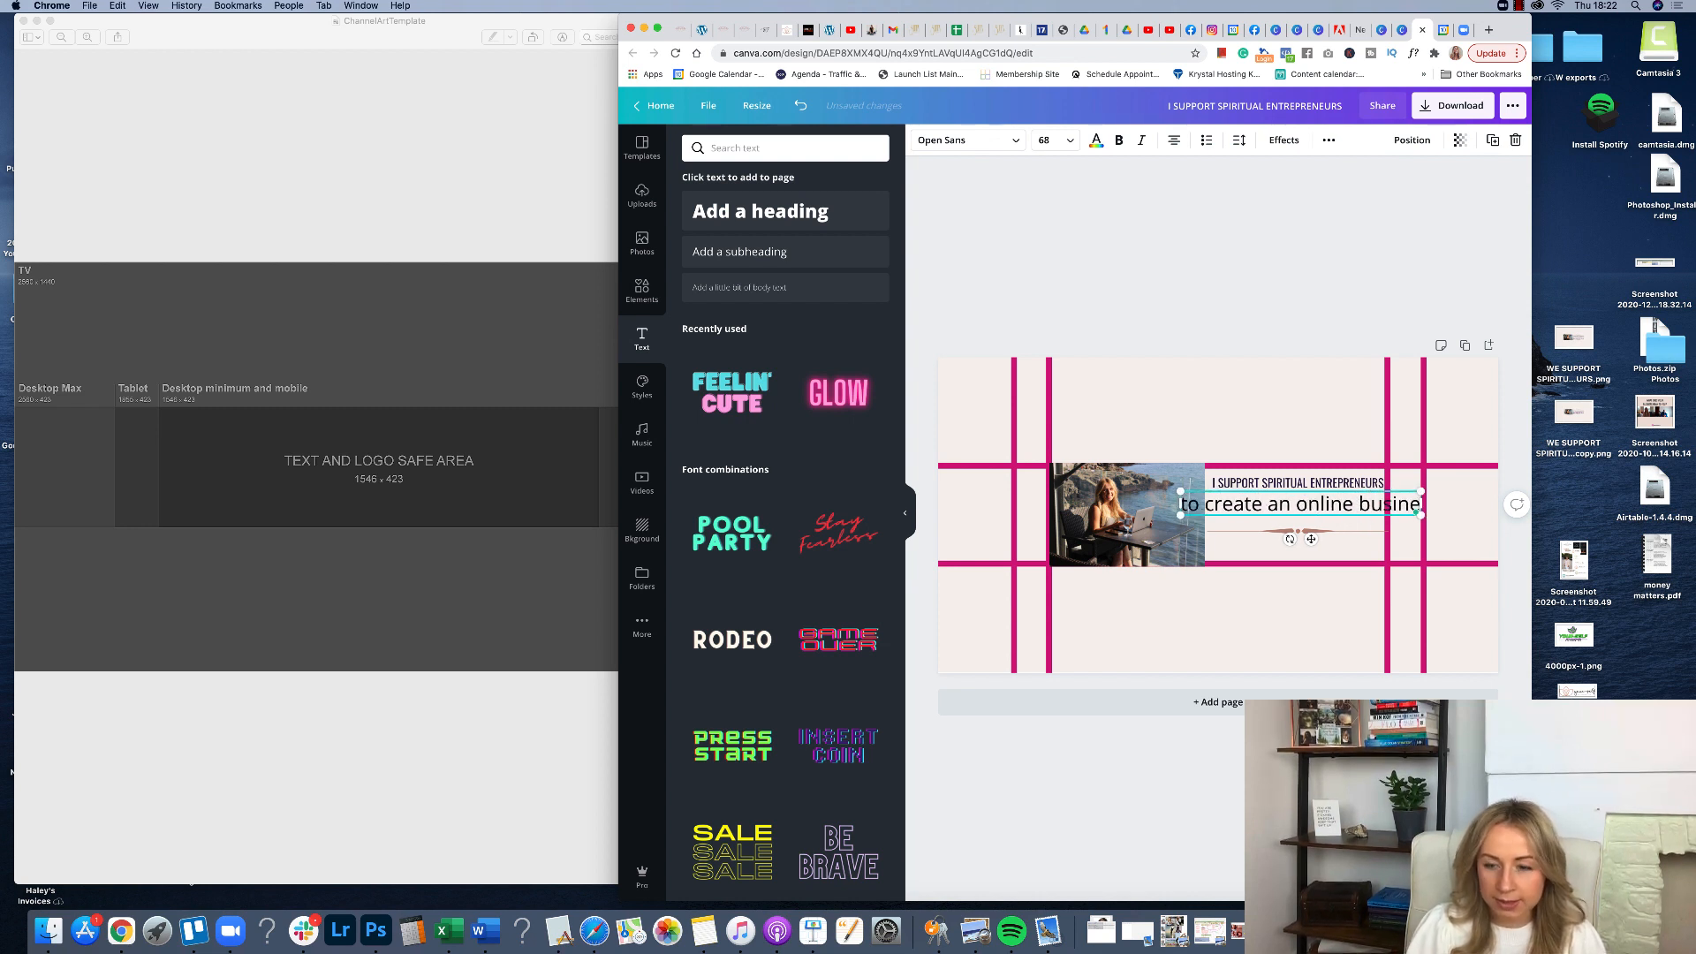
{"action": "type", "text": "ss that you love"}
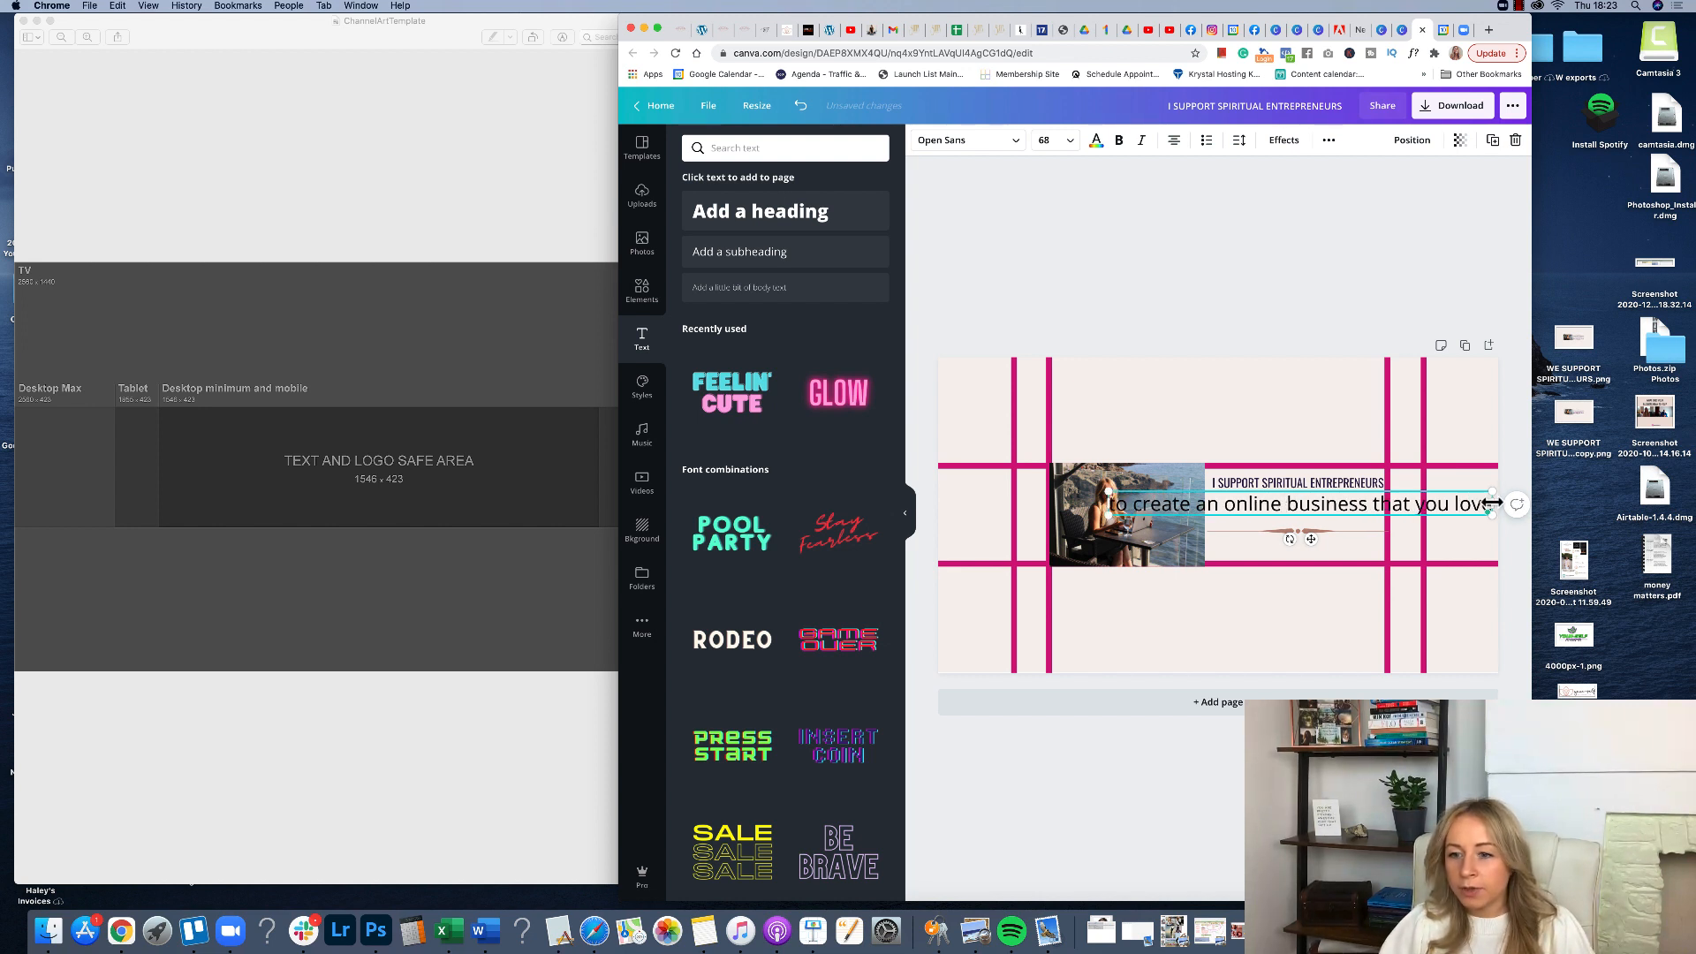
Narrow the subheading box so it wraps onto two lines and set its font size to 42.
{"action": "left_click_drag", "start_coordinate": [1492, 504], "coordinate": [1354, 507]}
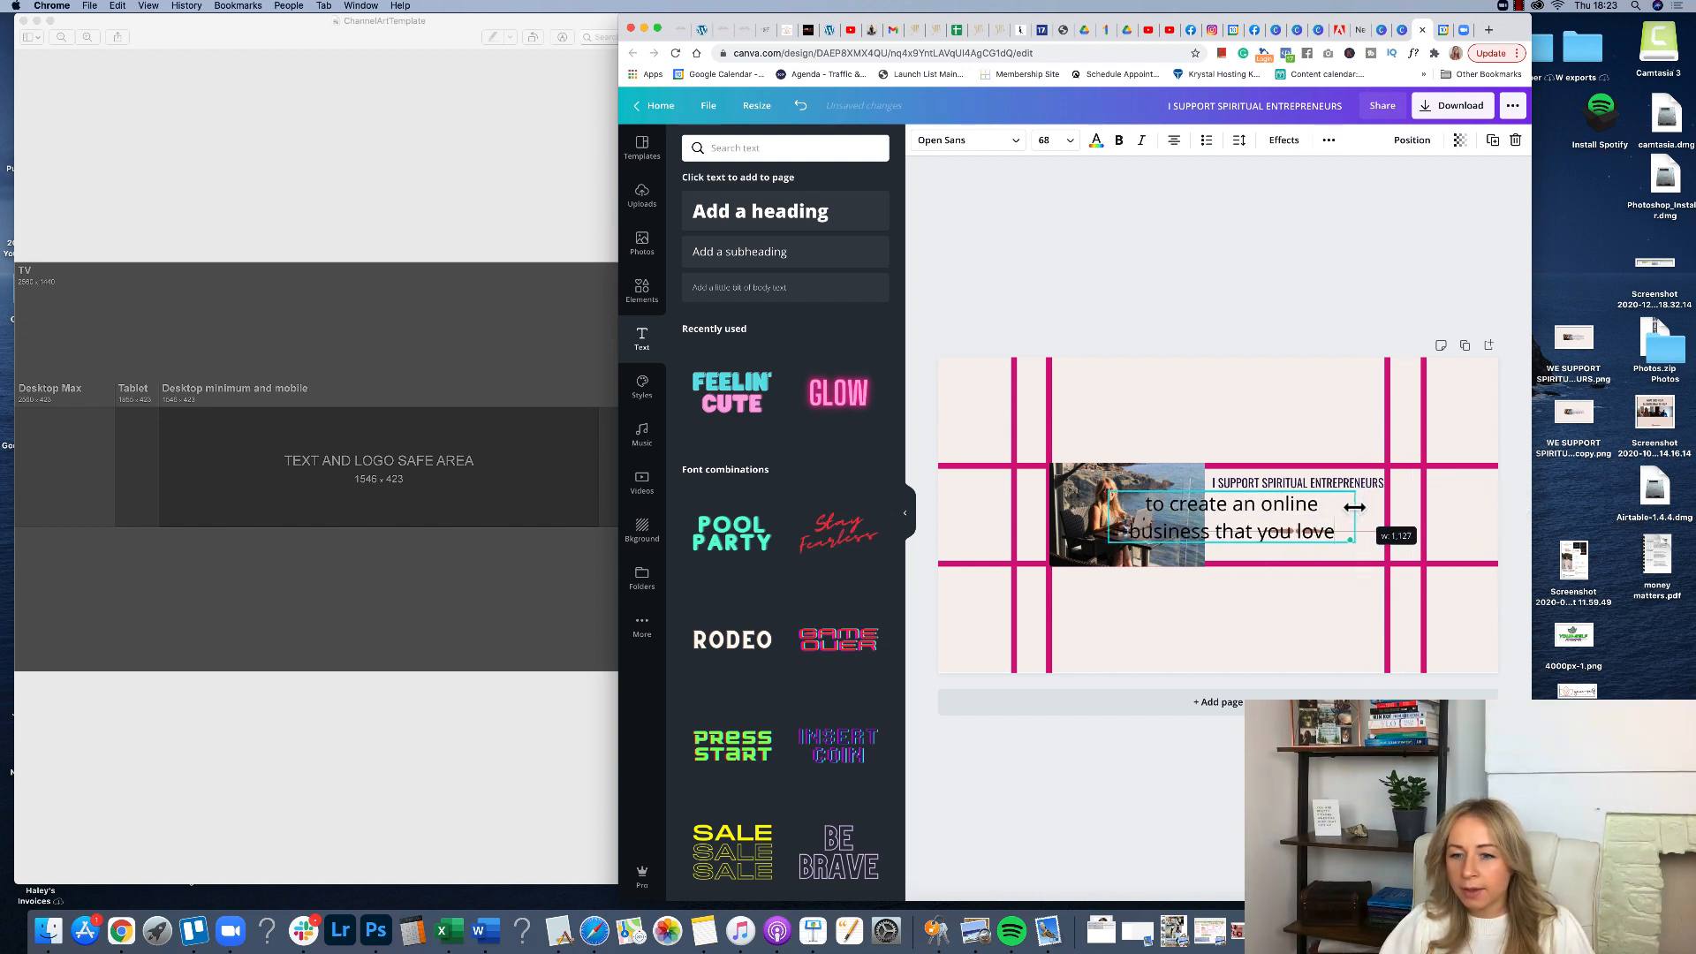
{"action": "left_click", "coordinate": [1047, 140]}
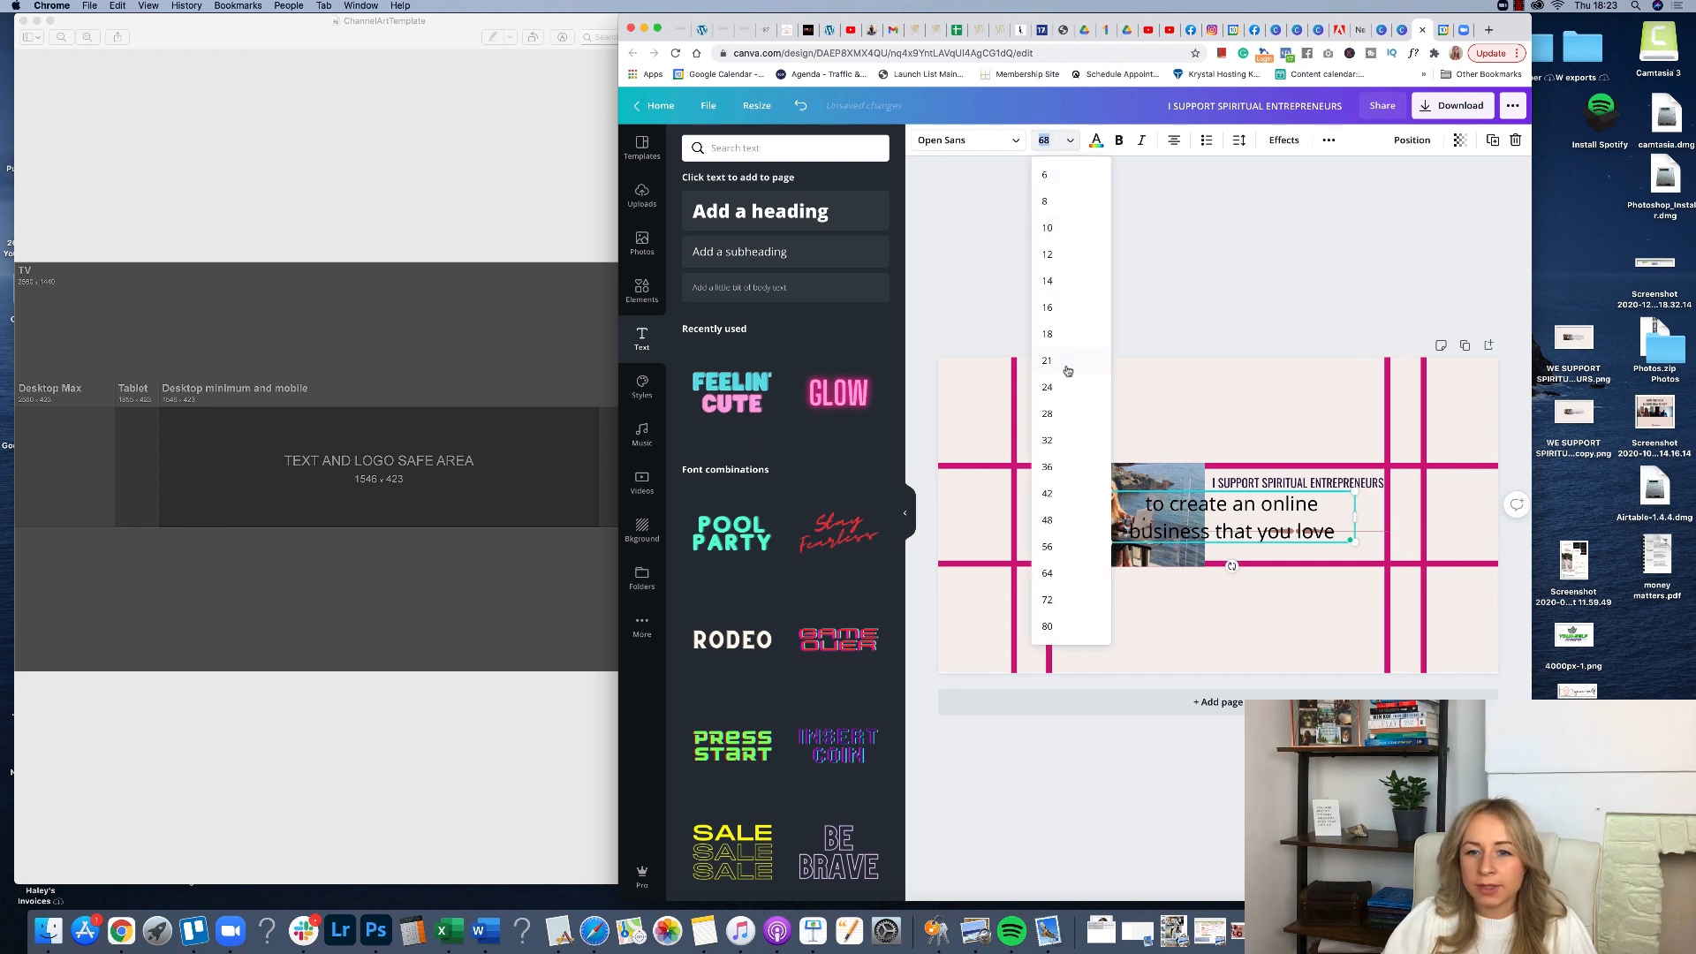
{"action": "left_click", "coordinate": [1062, 444]}
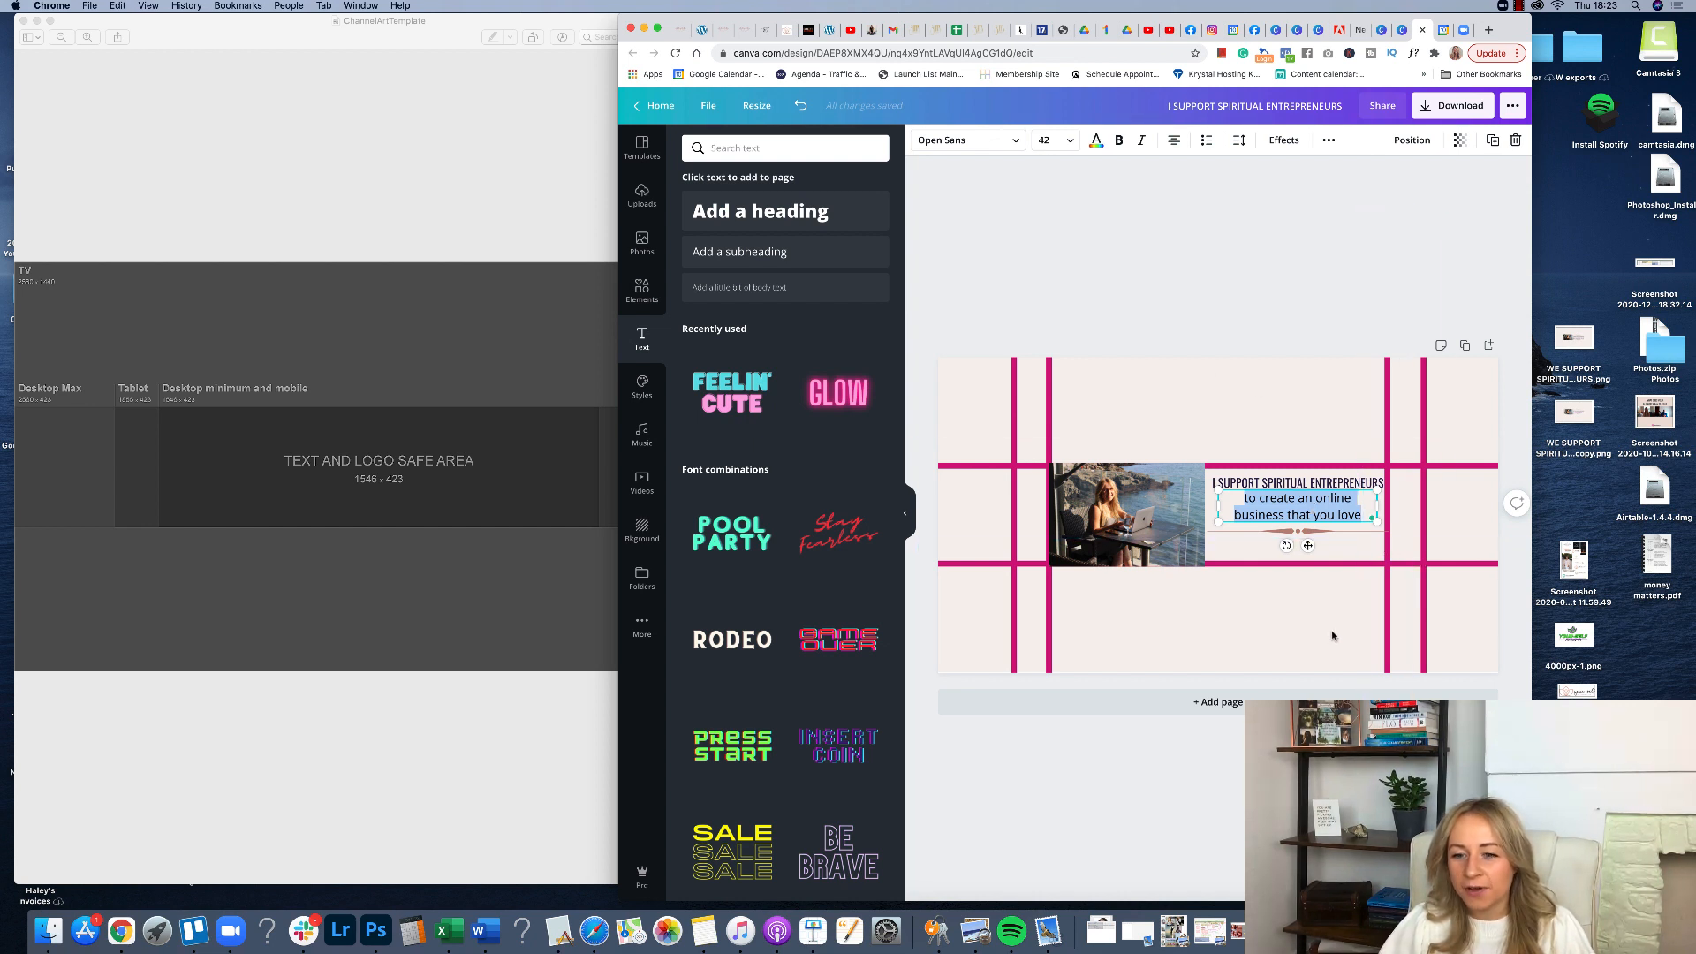
Delete the two right-hand vertical guide lines and the upper horizontal guide line.
{"action": "left_click", "coordinate": [1307, 615]}
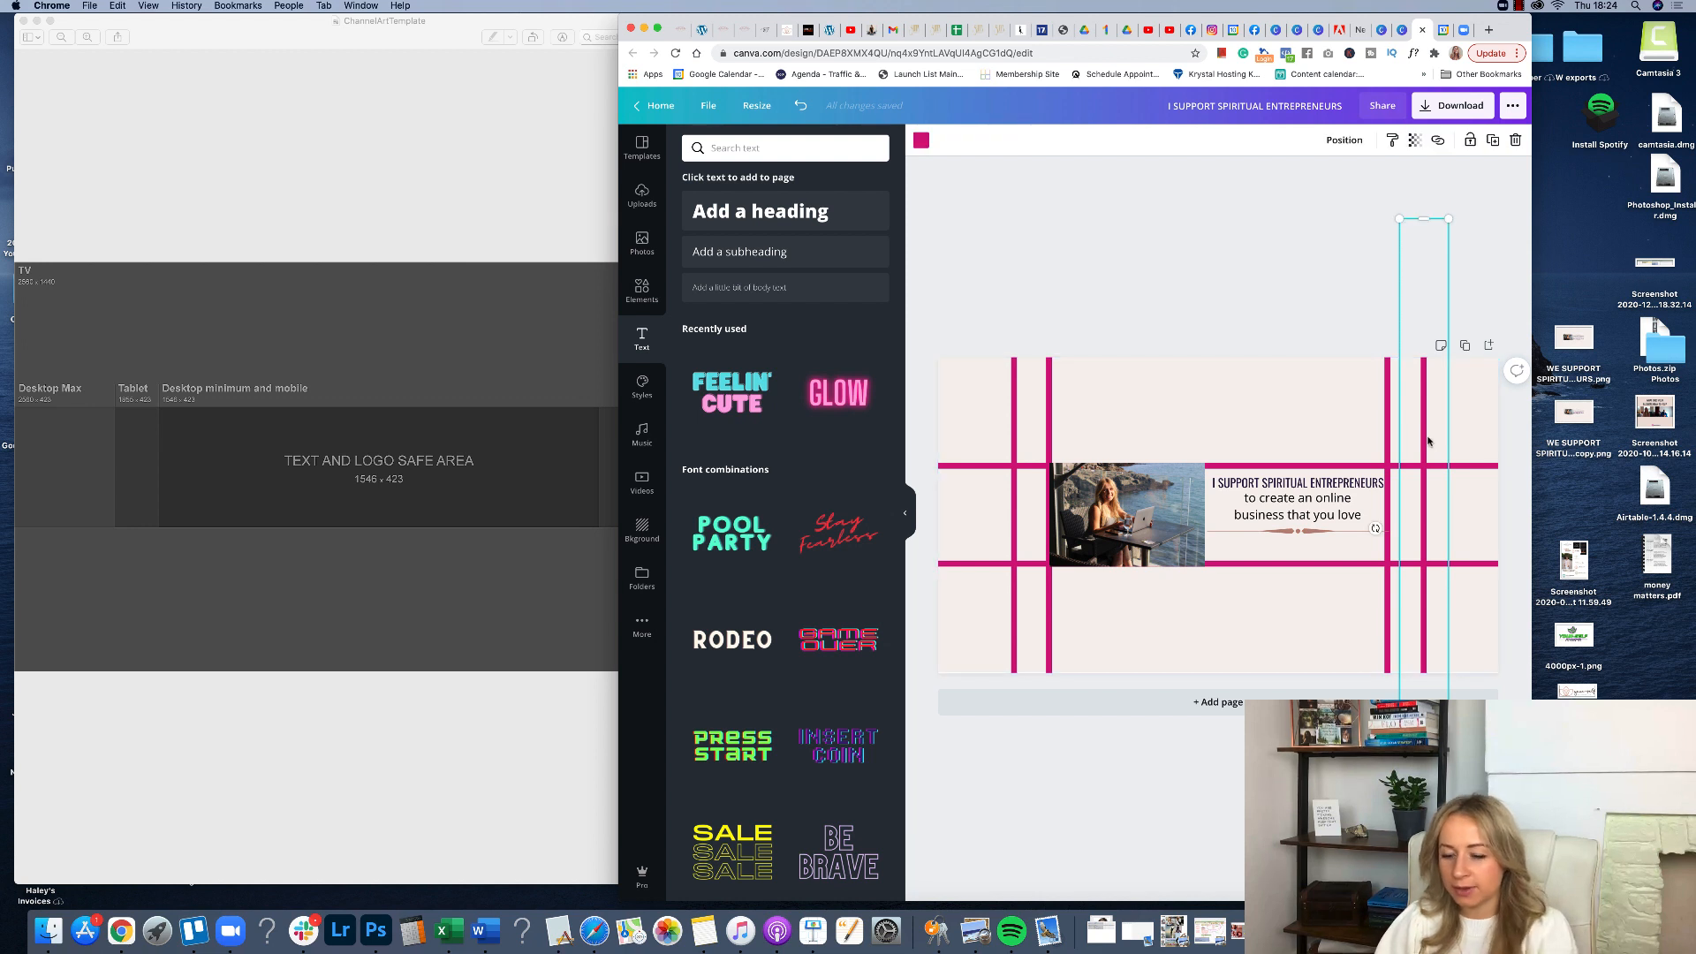
{"action": "left_click_drag", "start_coordinate": [1426, 436], "coordinate": [1401, 438]}
{"action": "key", "text": "Delete"}
{"action": "left_click", "coordinate": [1439, 466]}
{"action": "key", "text": "Delete"}
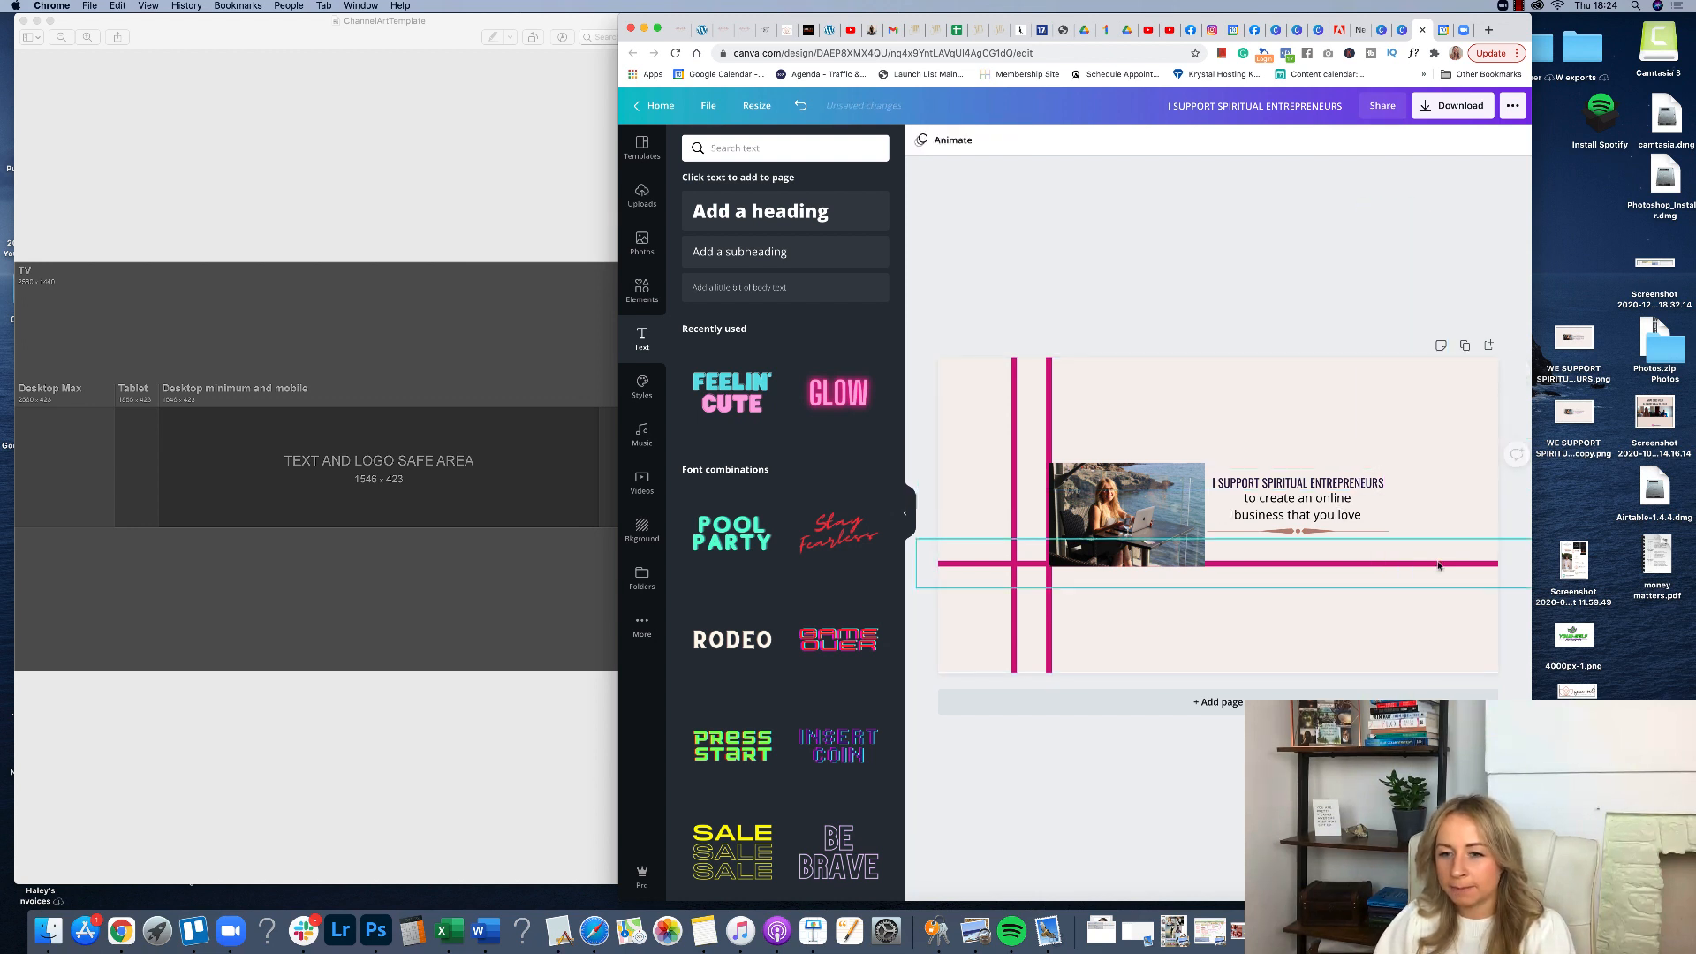
Delete the remaining horizontal guide line and both left-hand vertical guide lines.
{"action": "left_click", "coordinate": [1254, 563]}
{"action": "key", "text": "Delete"}
{"action": "left_click", "coordinate": [1048, 501]}
{"action": "key", "text": "Delete"}
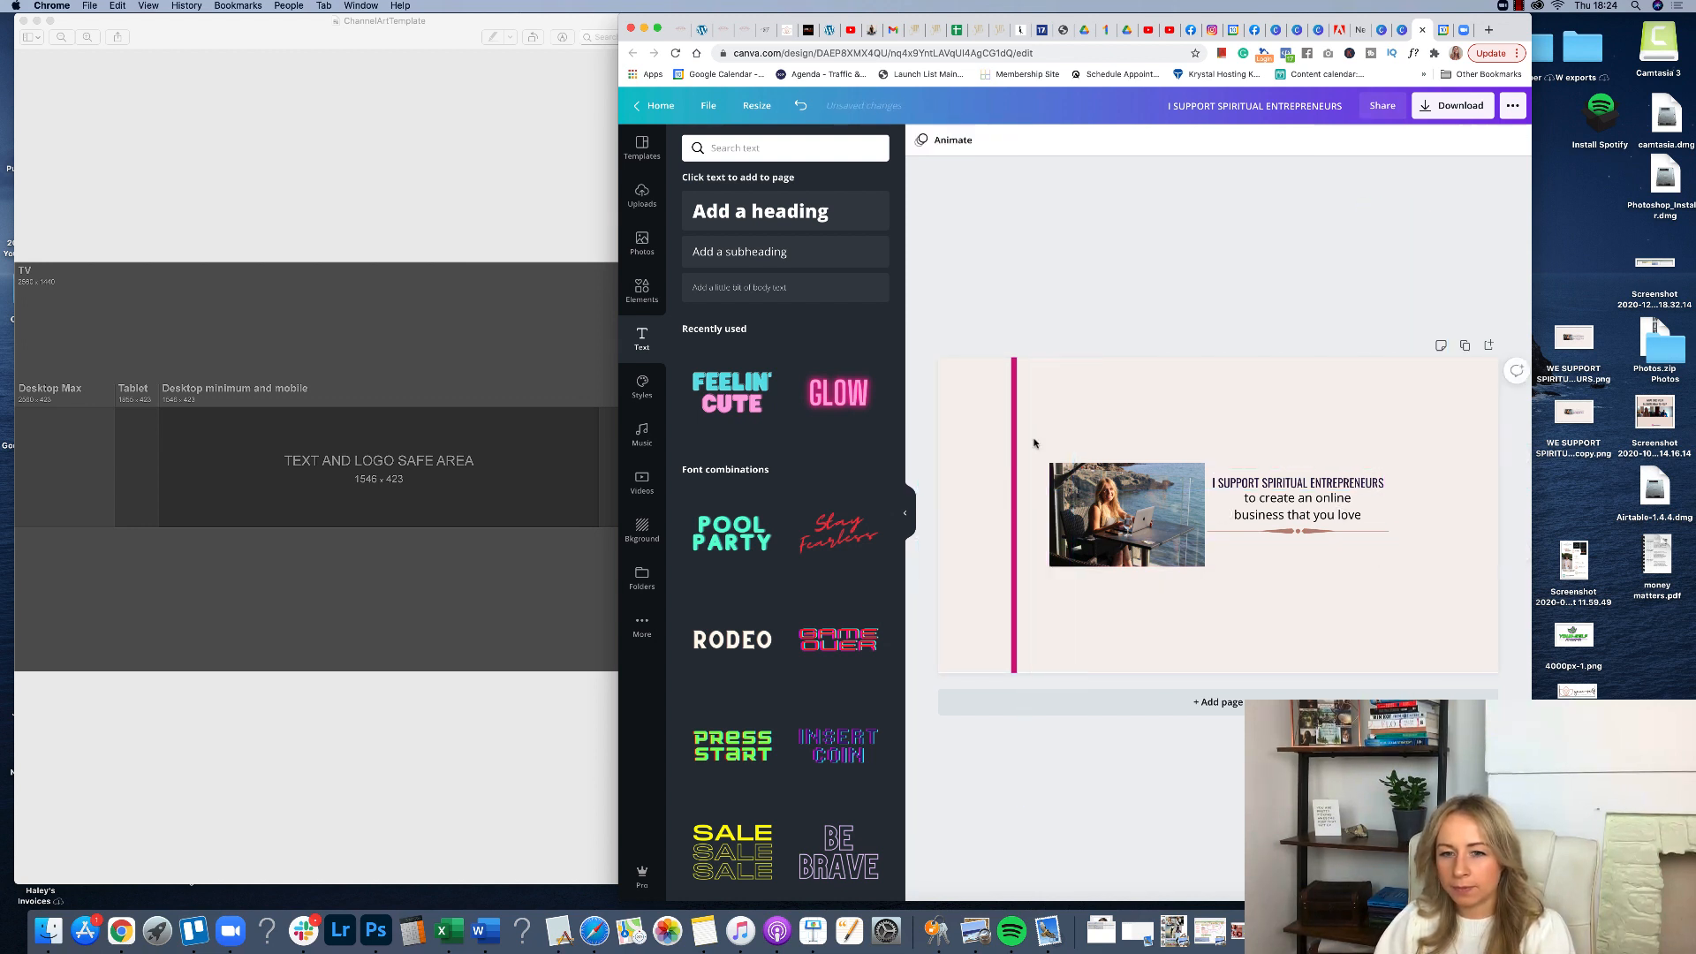
{"action": "left_click", "coordinate": [1014, 468]}
{"action": "key", "text": "Delete"}
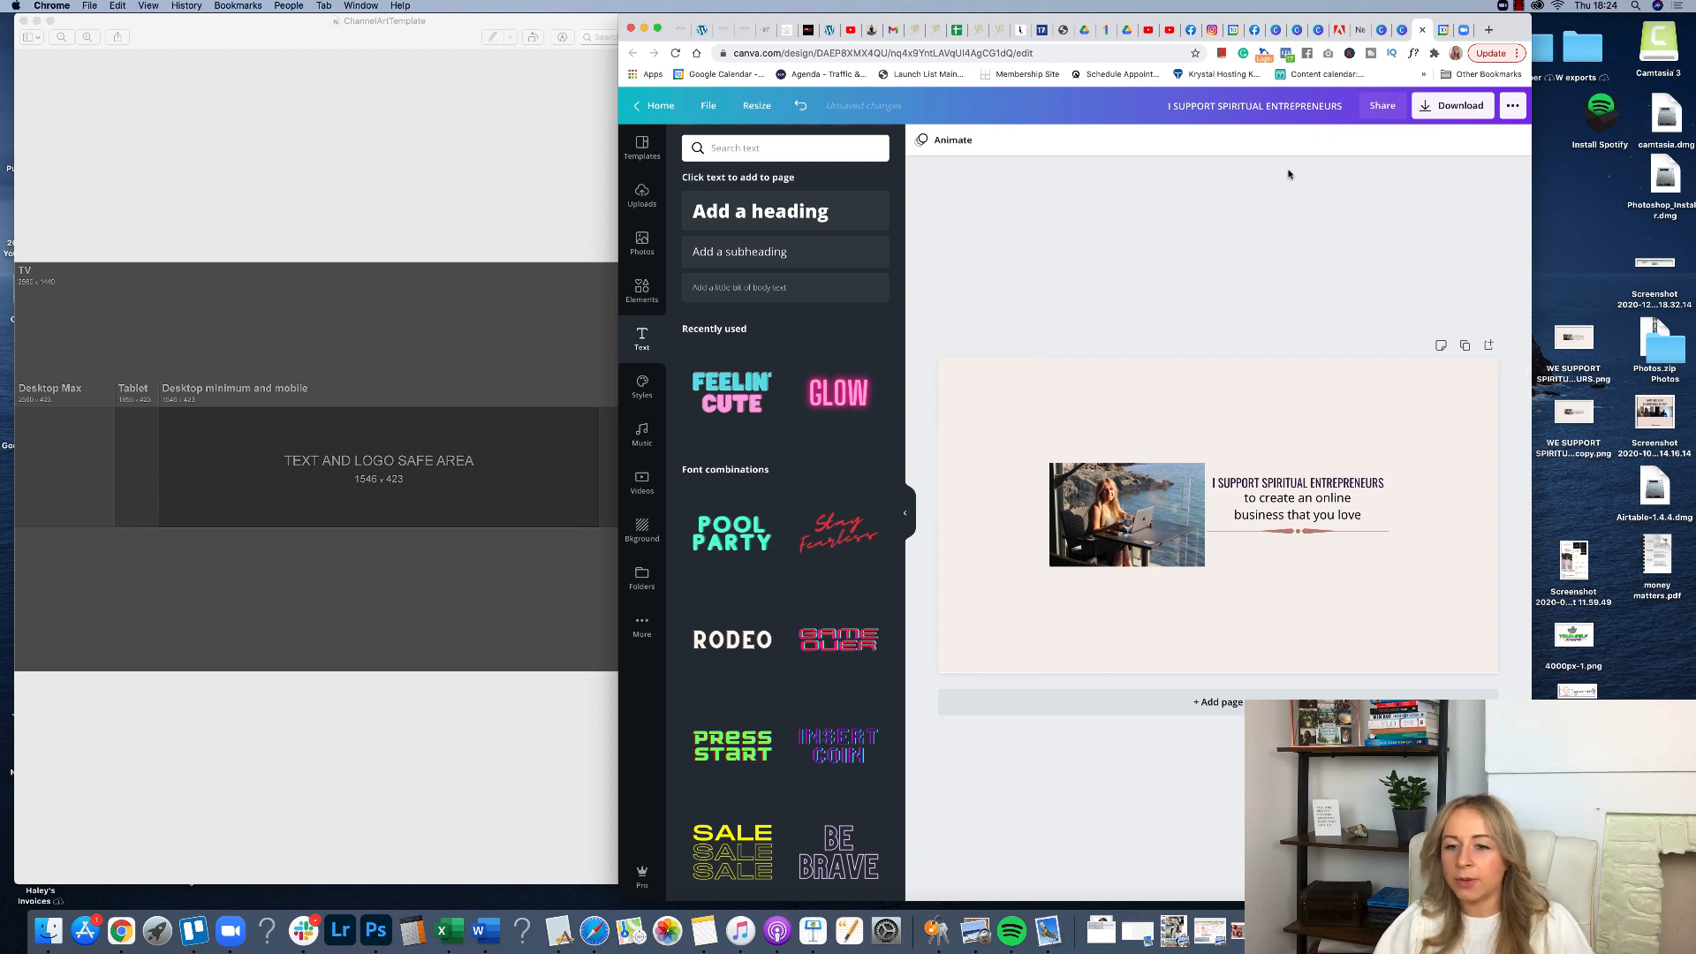
Download the finished banner as a PNG and compare it with the live YouTube channel page.
{"action": "left_click", "coordinate": [1437, 108]}
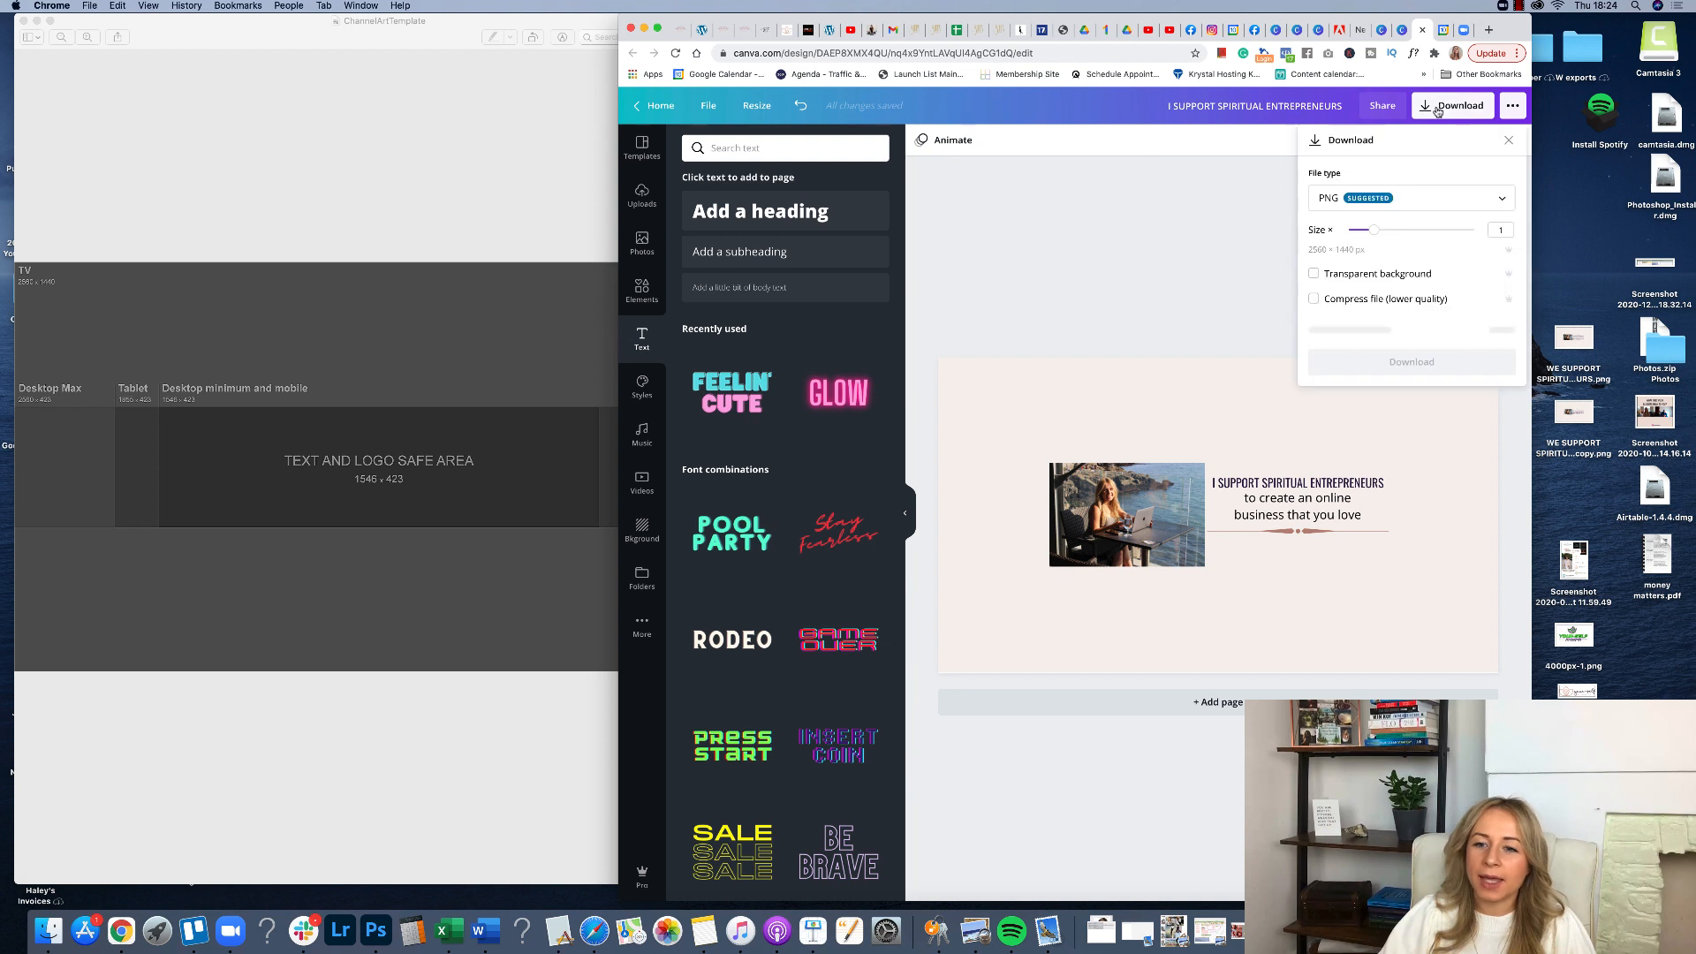
{"action": "left_click", "coordinate": [1434, 330]}
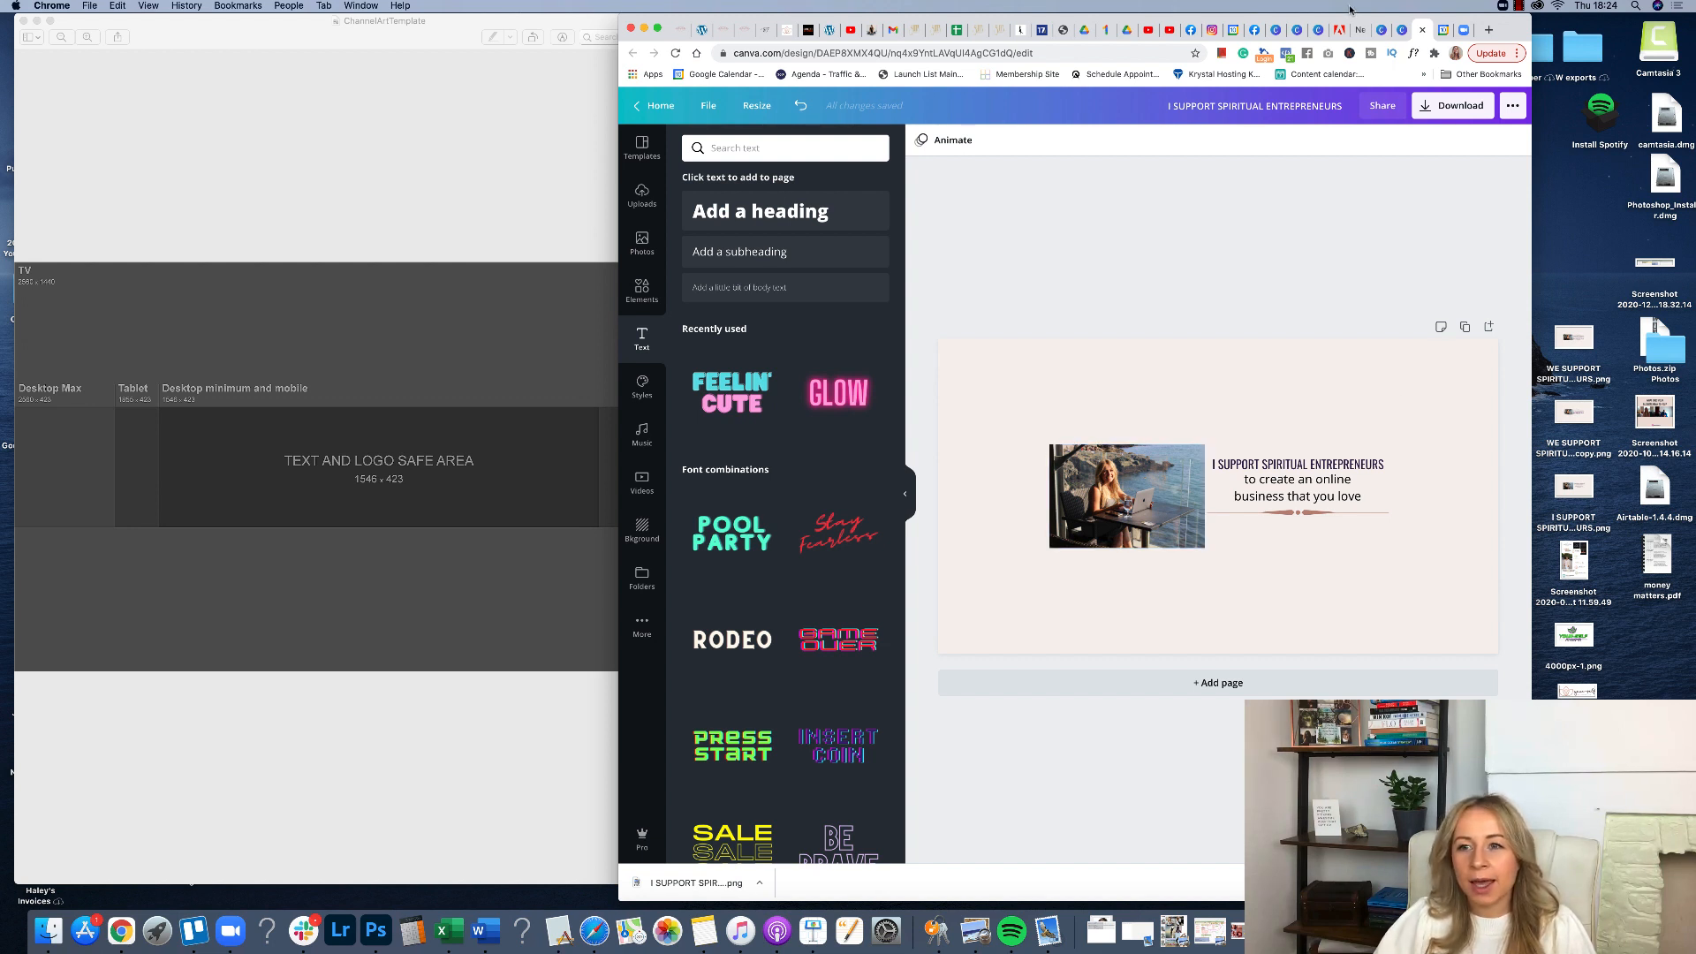
{"action": "left_click", "coordinate": [1169, 29]}
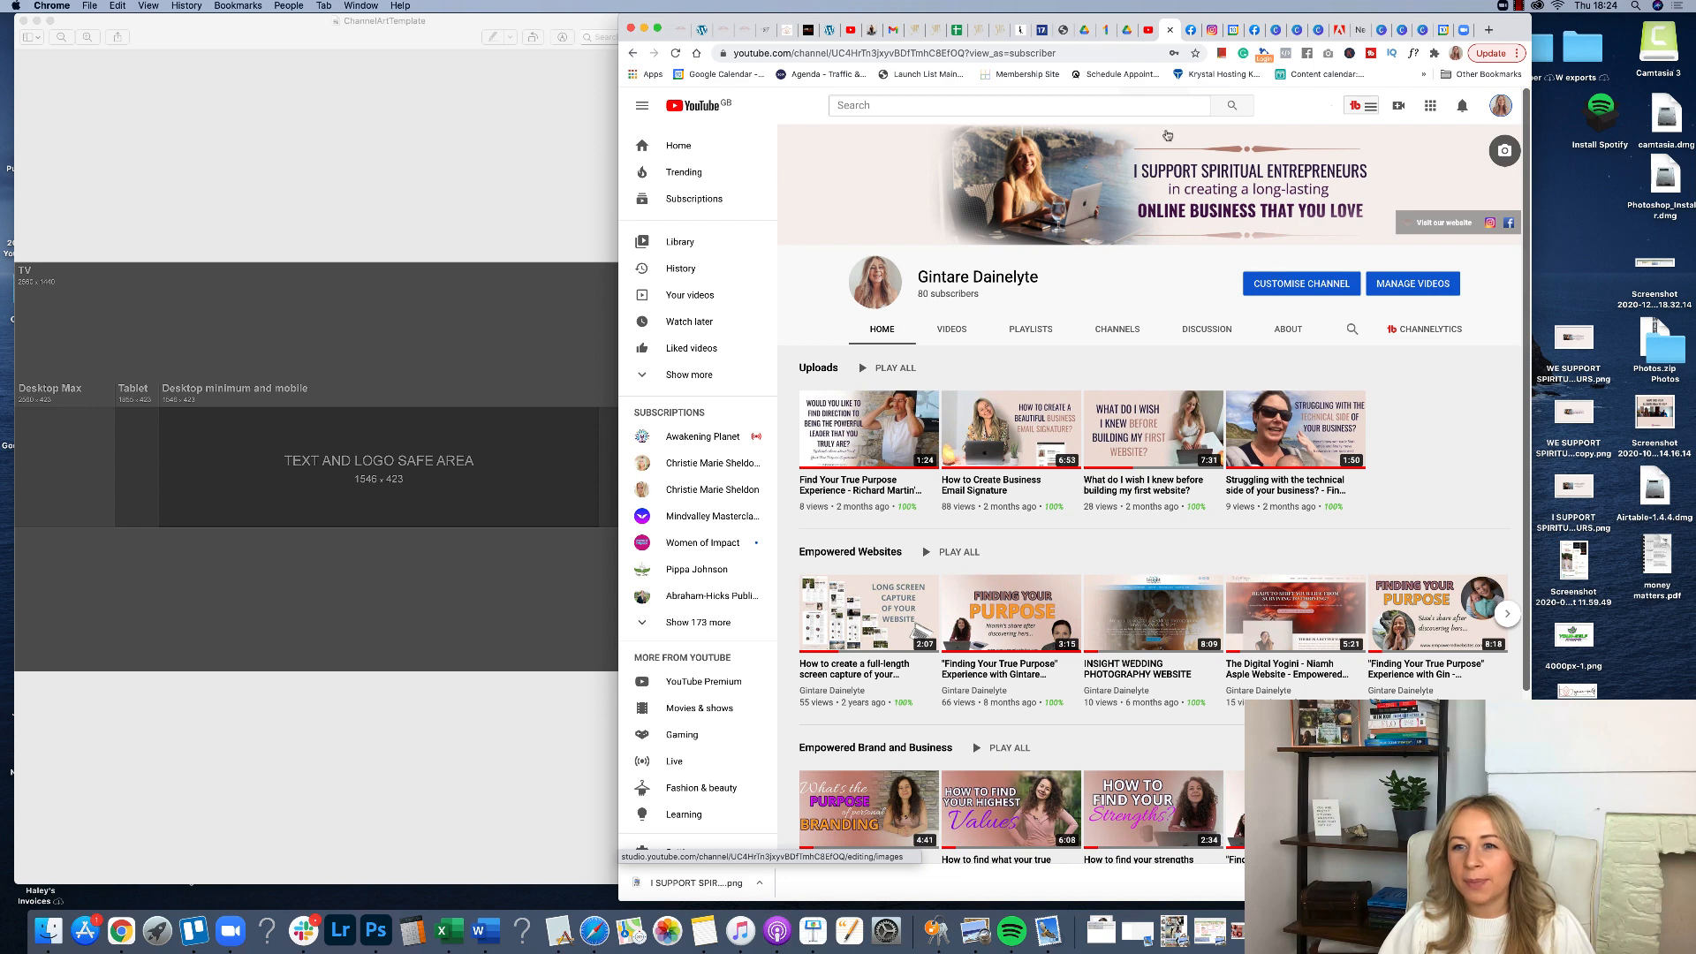
{"action": "left_click", "coordinate": [1337, 32]}
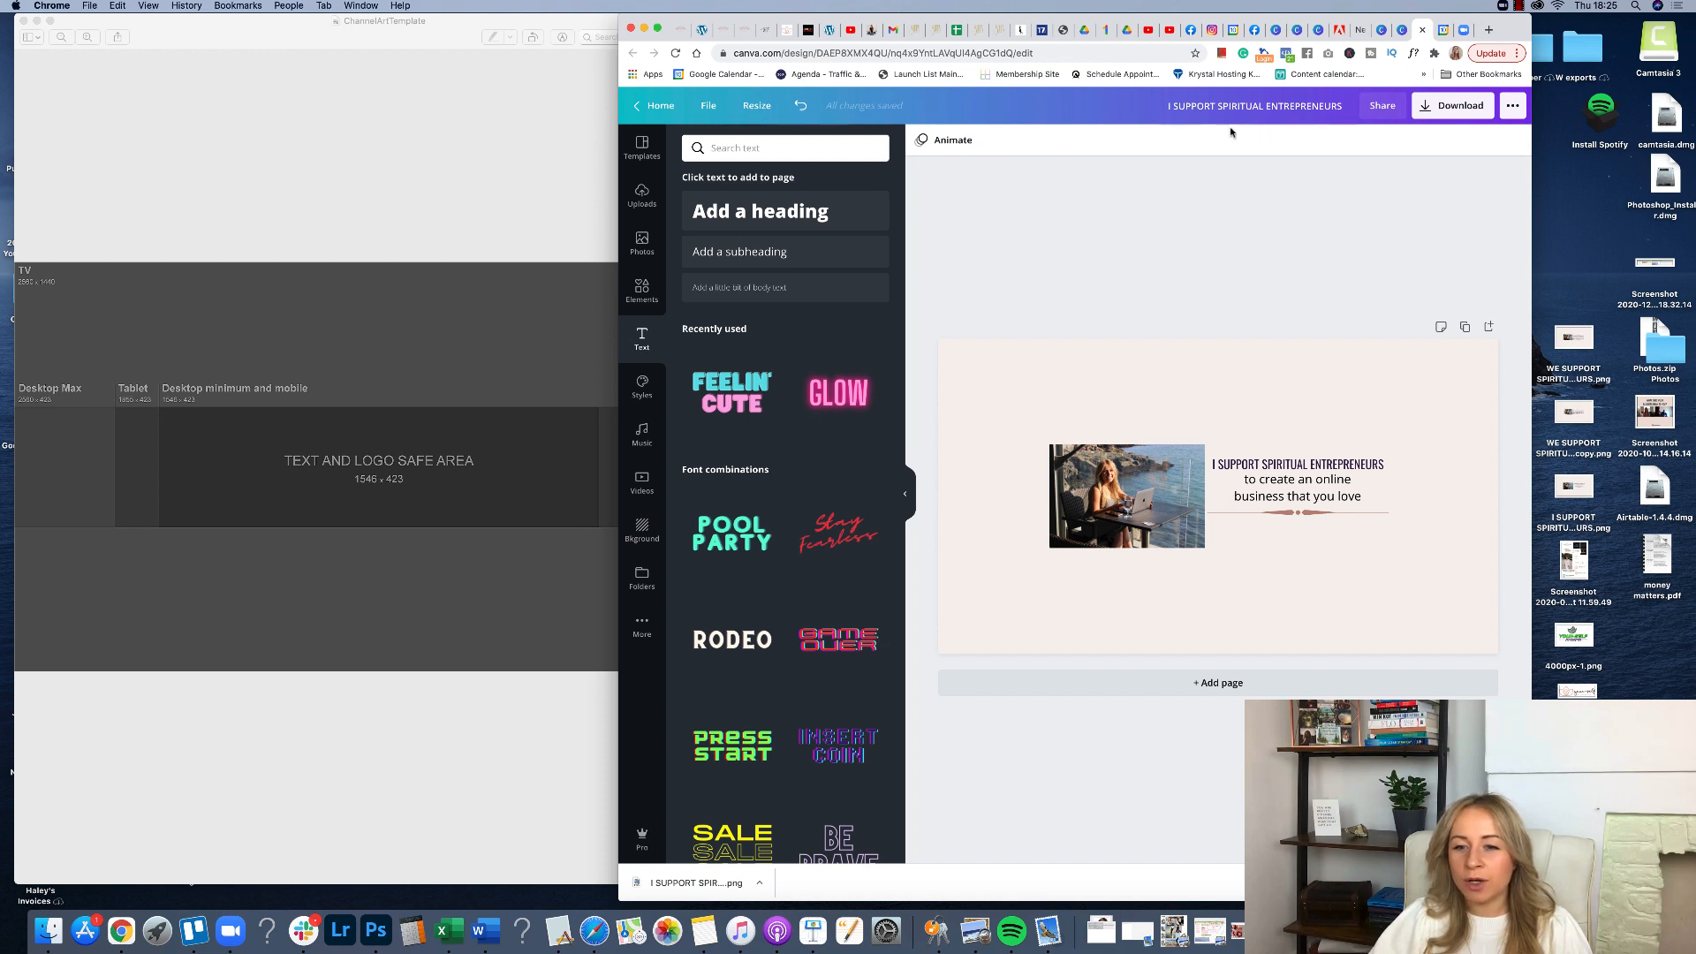
Delete the heading, subheading and decorative line, then download the photo-only design as a PNG.
{"action": "left_click_drag", "start_coordinate": [1347, 541], "coordinate": [1325, 440]}
{"action": "key", "text": "Delete"}
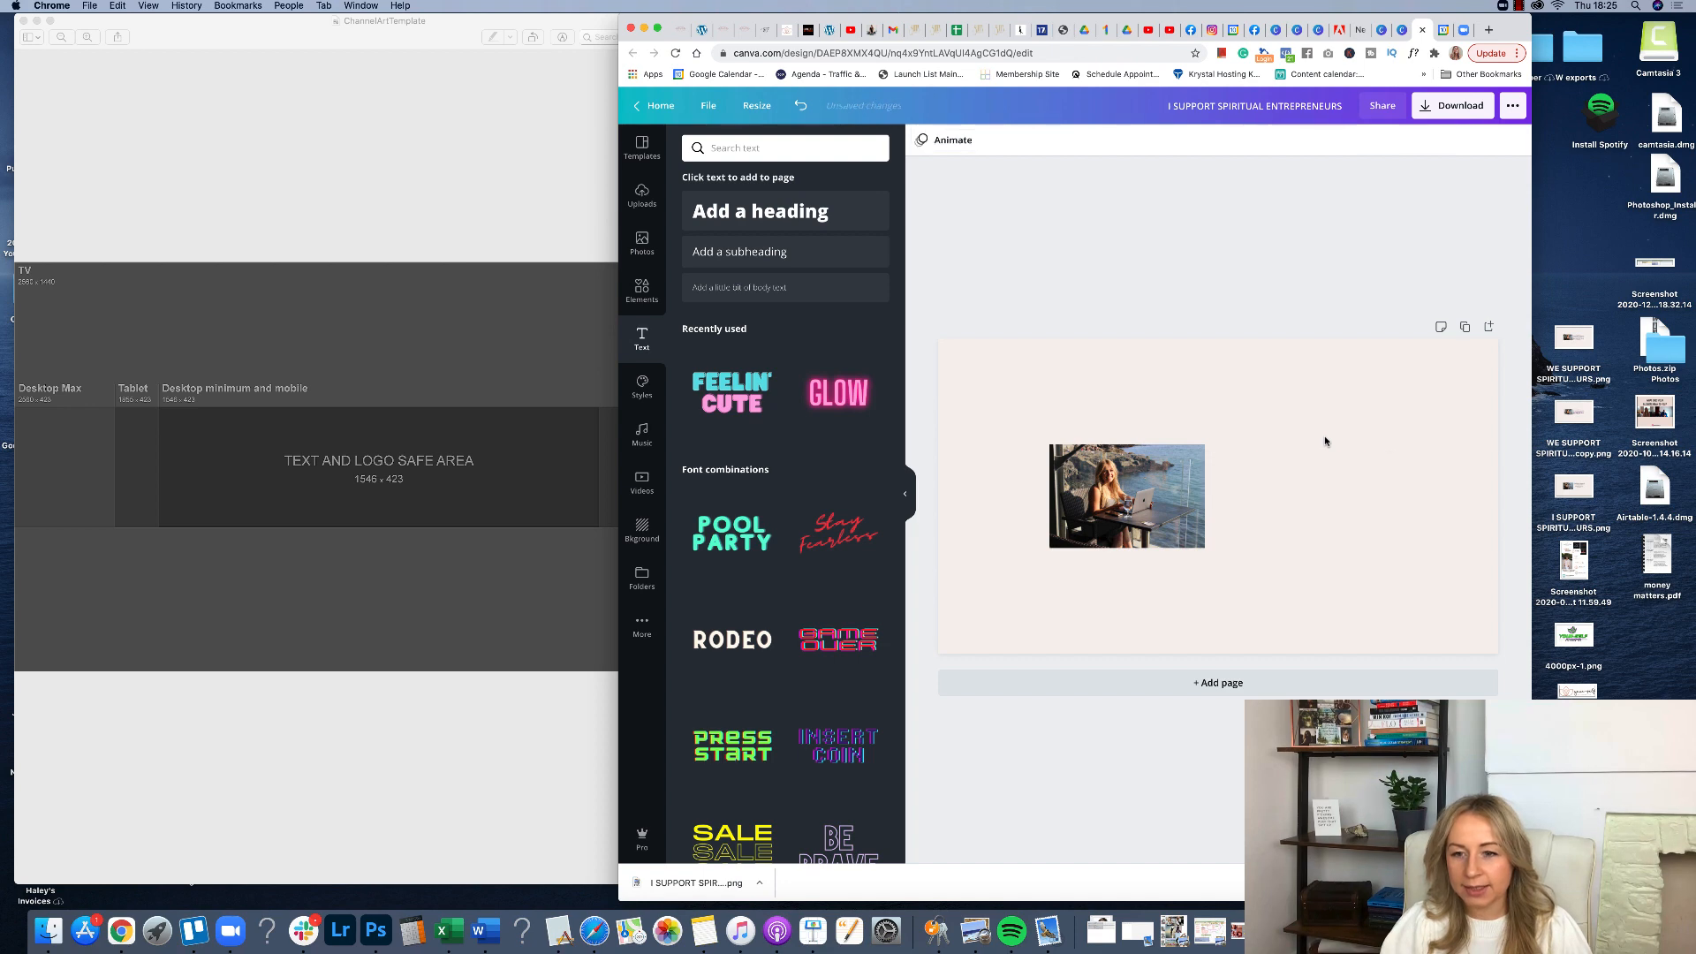
{"action": "left_click", "coordinate": [1456, 108]}
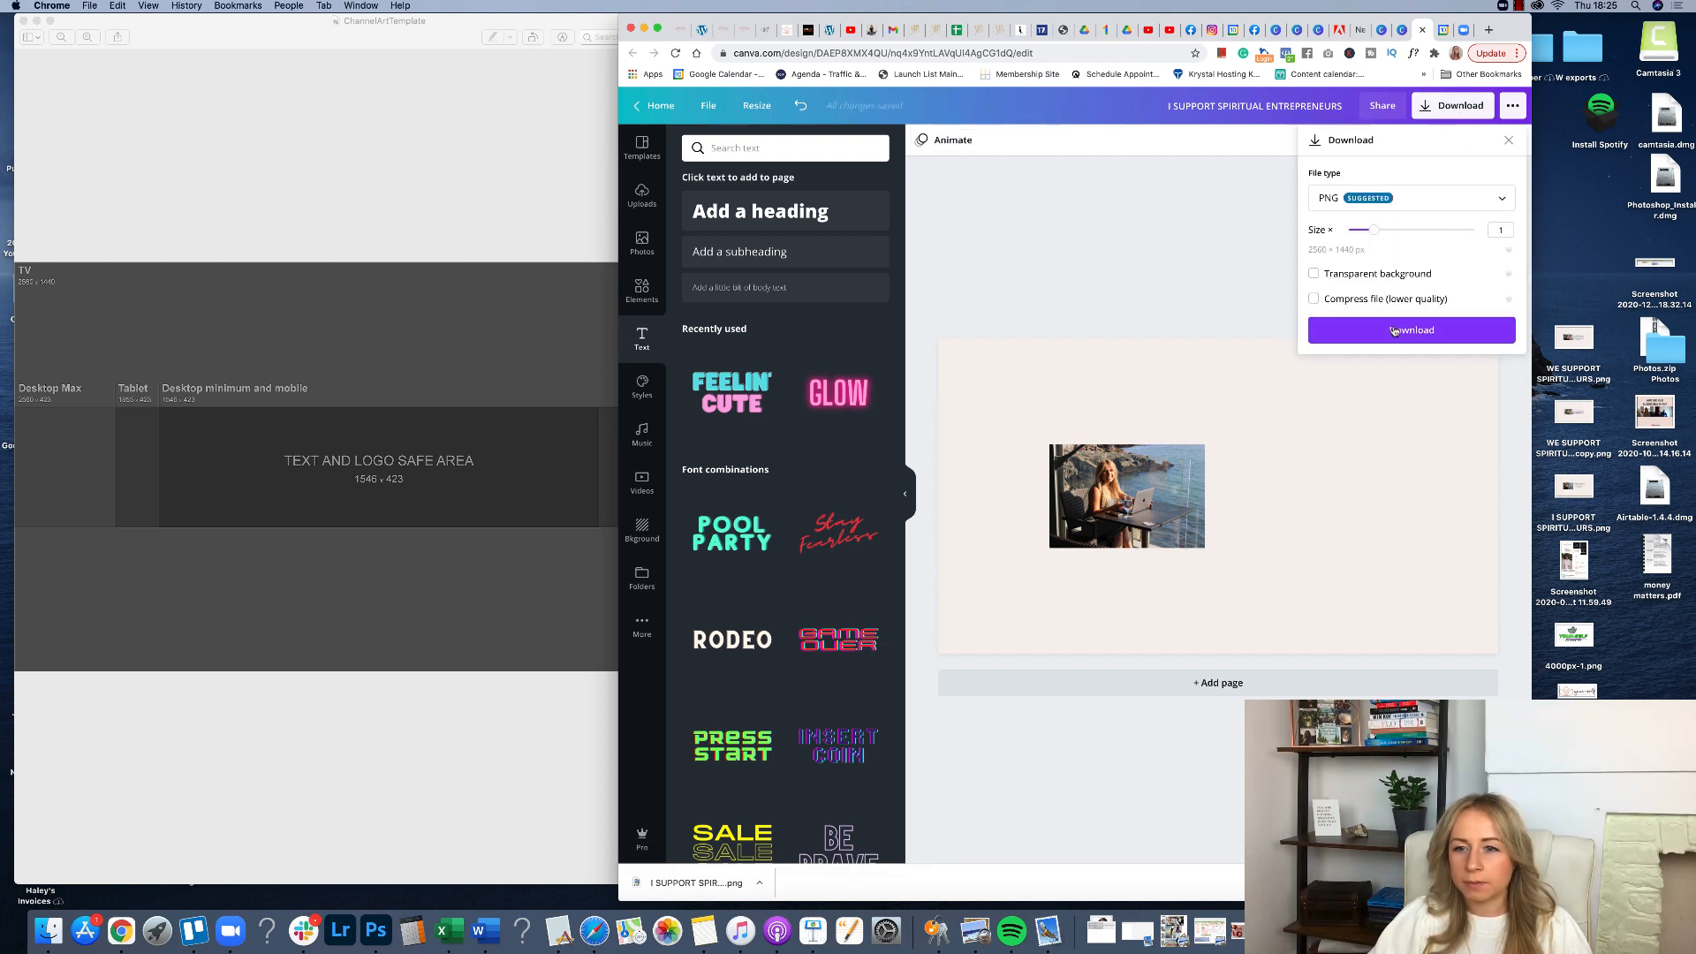
{"action": "left_click", "coordinate": [1393, 330]}
Open the photo-only image in Photoshop and search the toolbar's tool list for the Gradient tool.
{"action": "left_click", "coordinate": [1158, 189]}
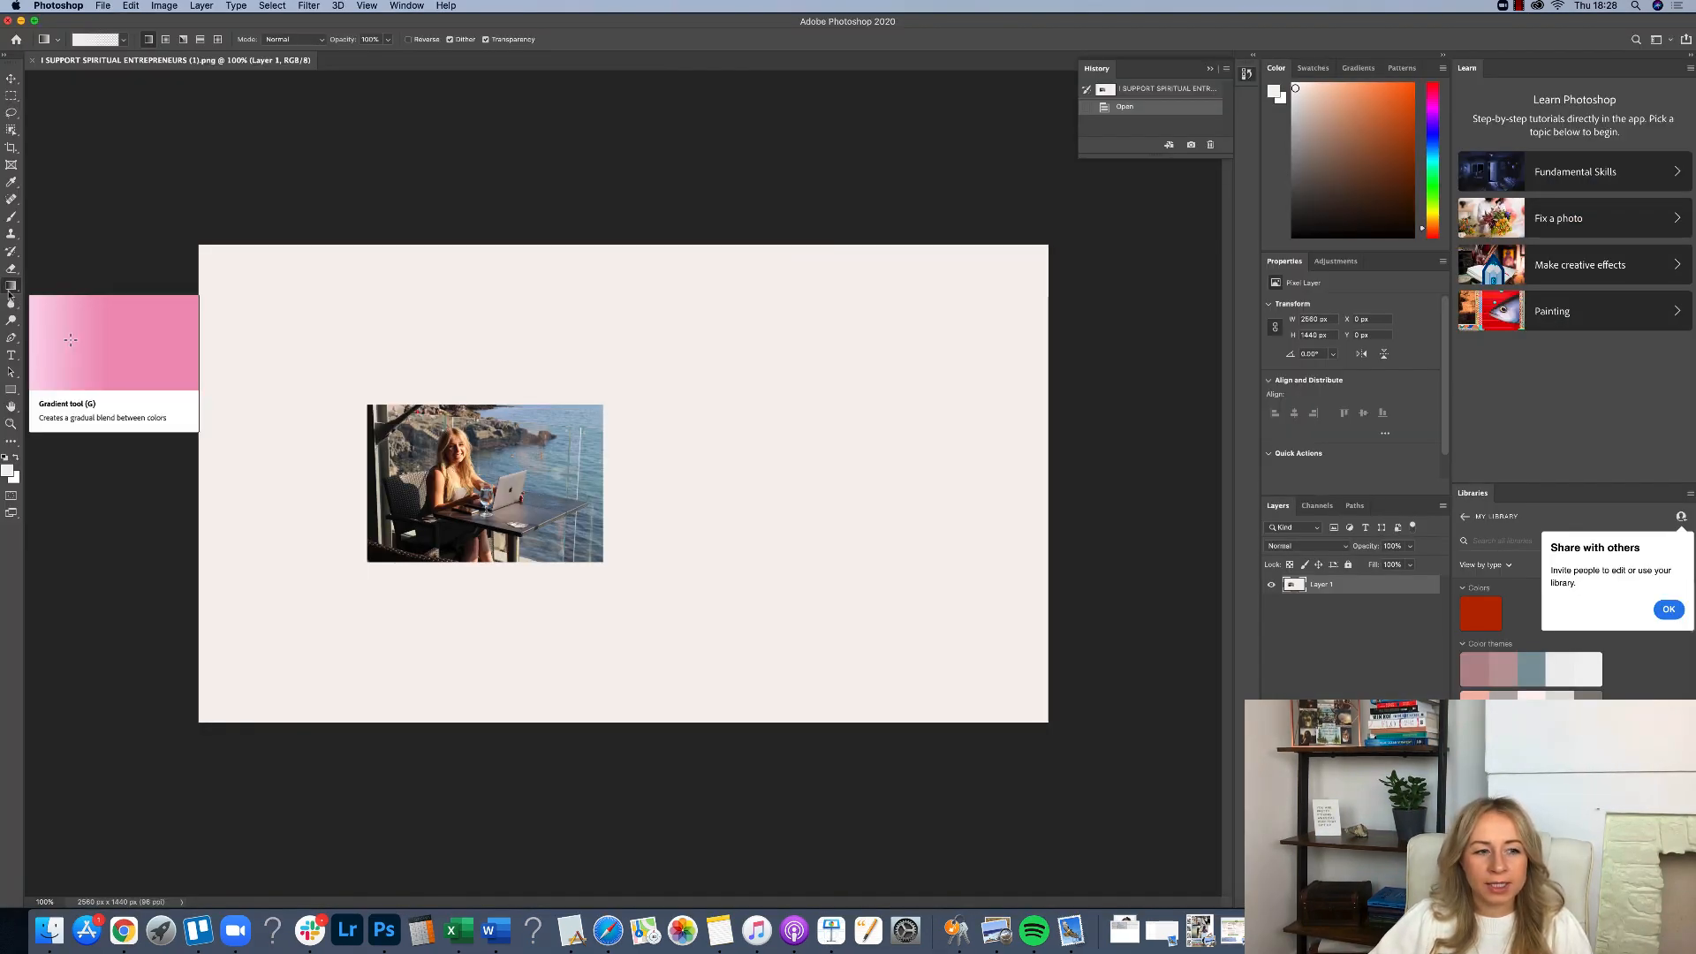
{"action": "left_click", "coordinate": [9, 443]}
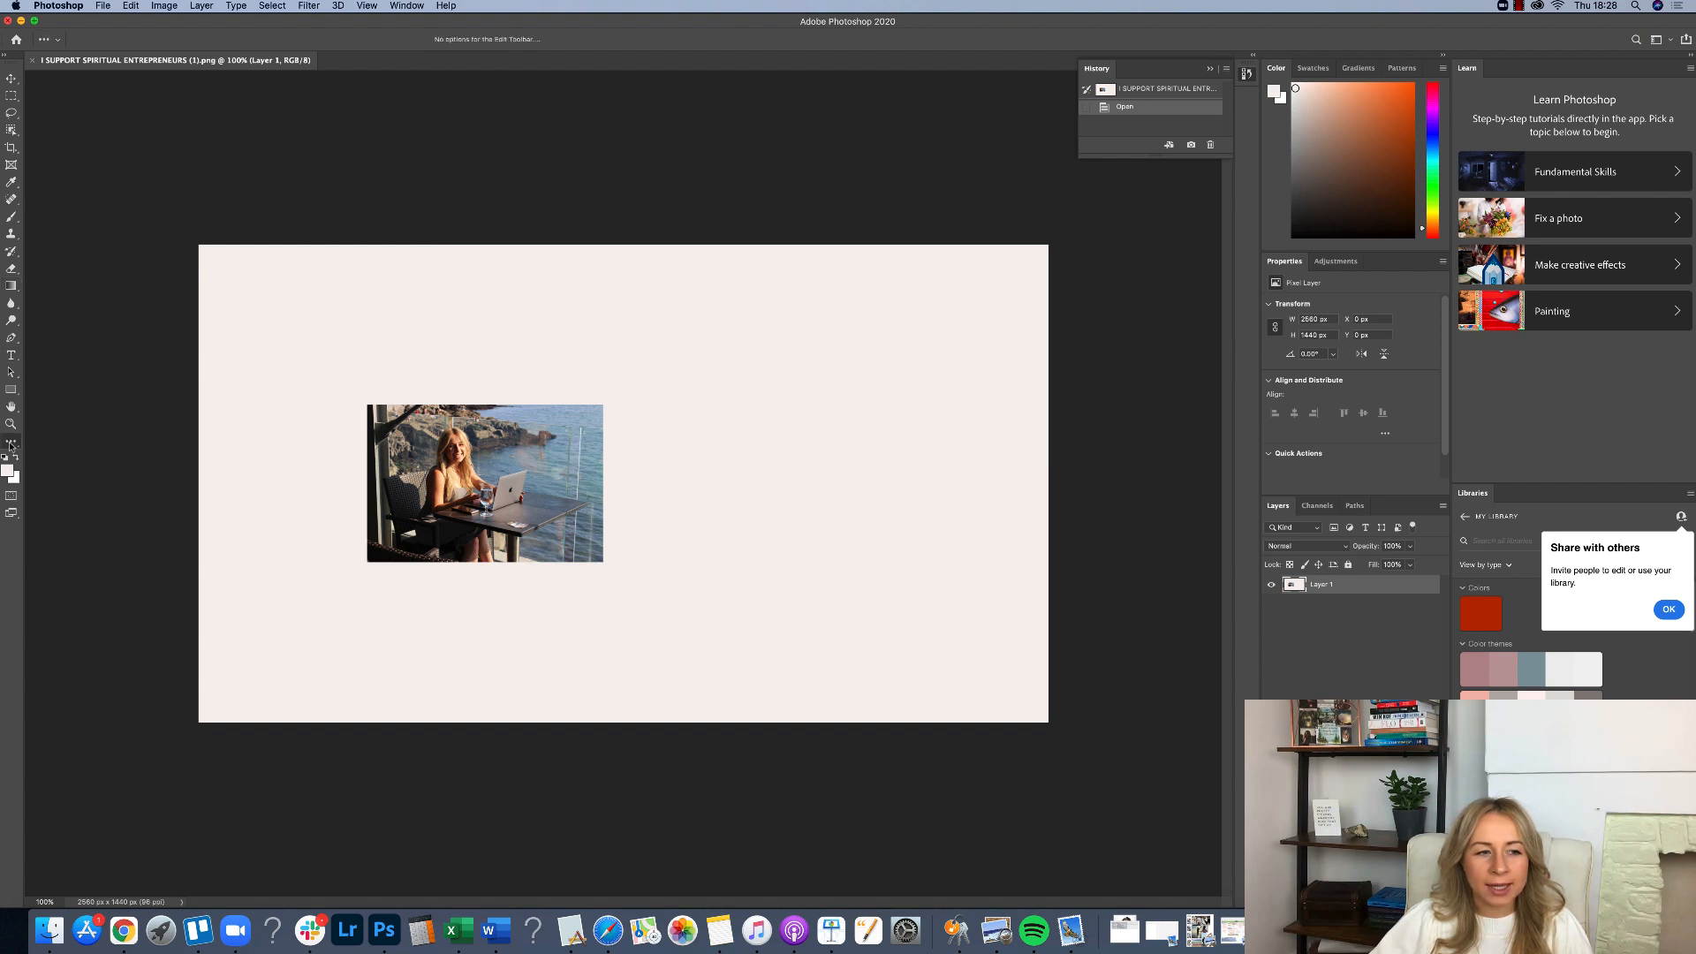
{"action": "left_click", "coordinate": [10, 443]}
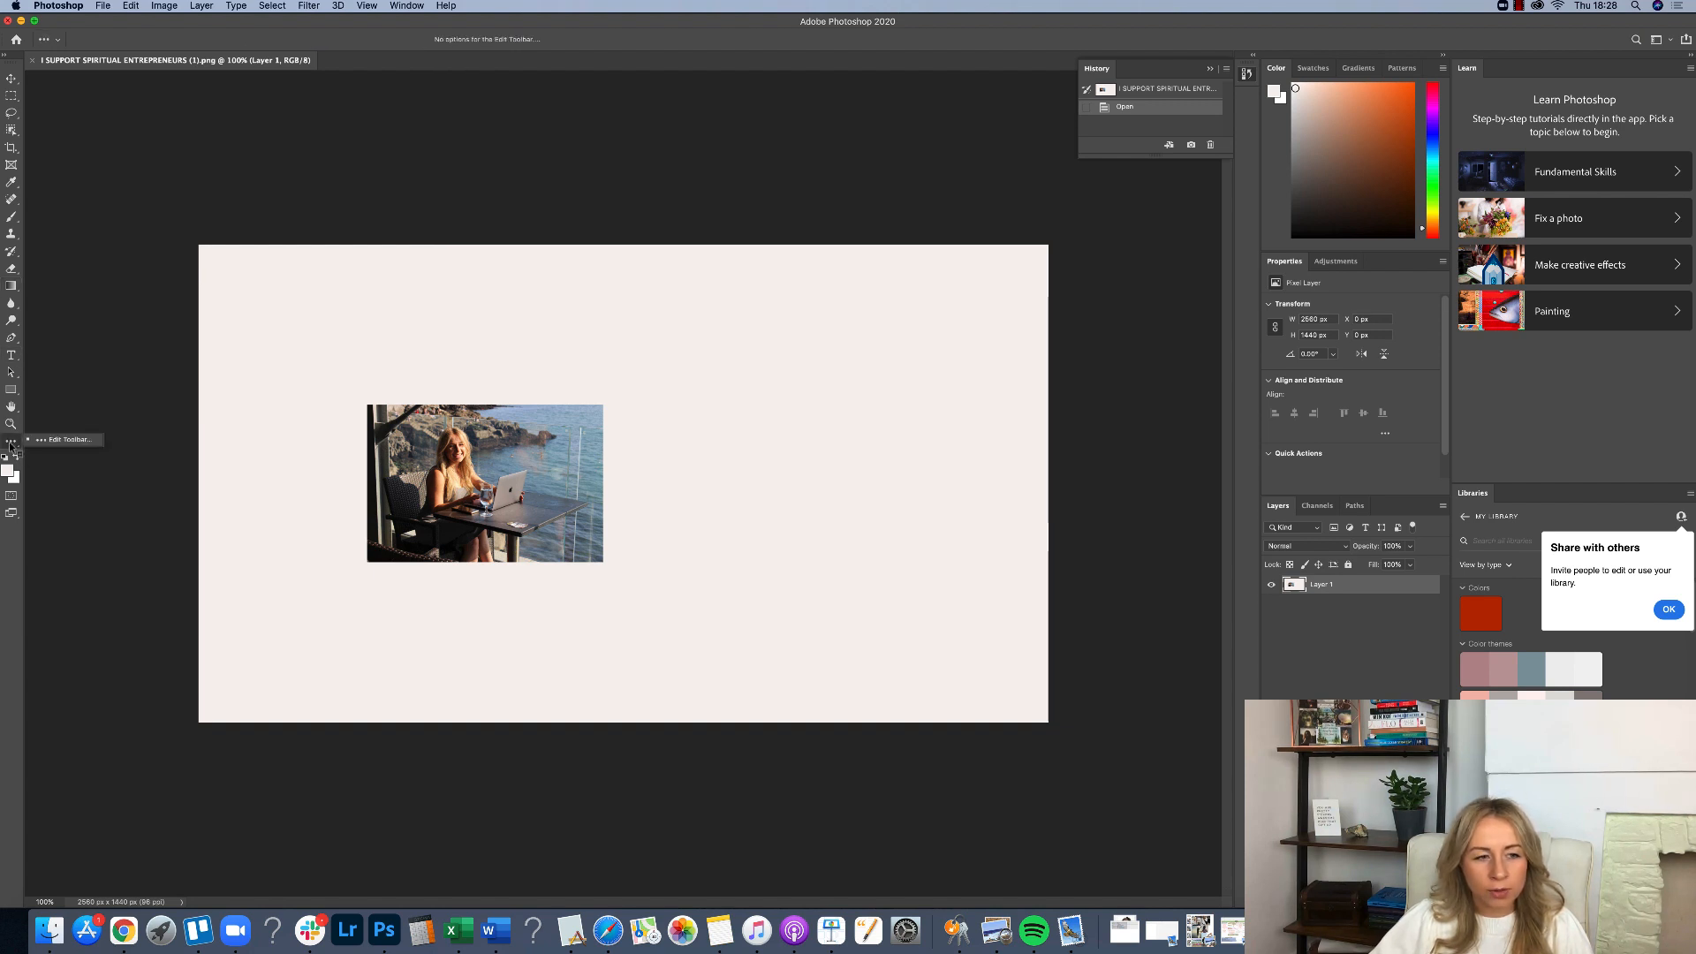
{"action": "left_click", "coordinate": [63, 443]}
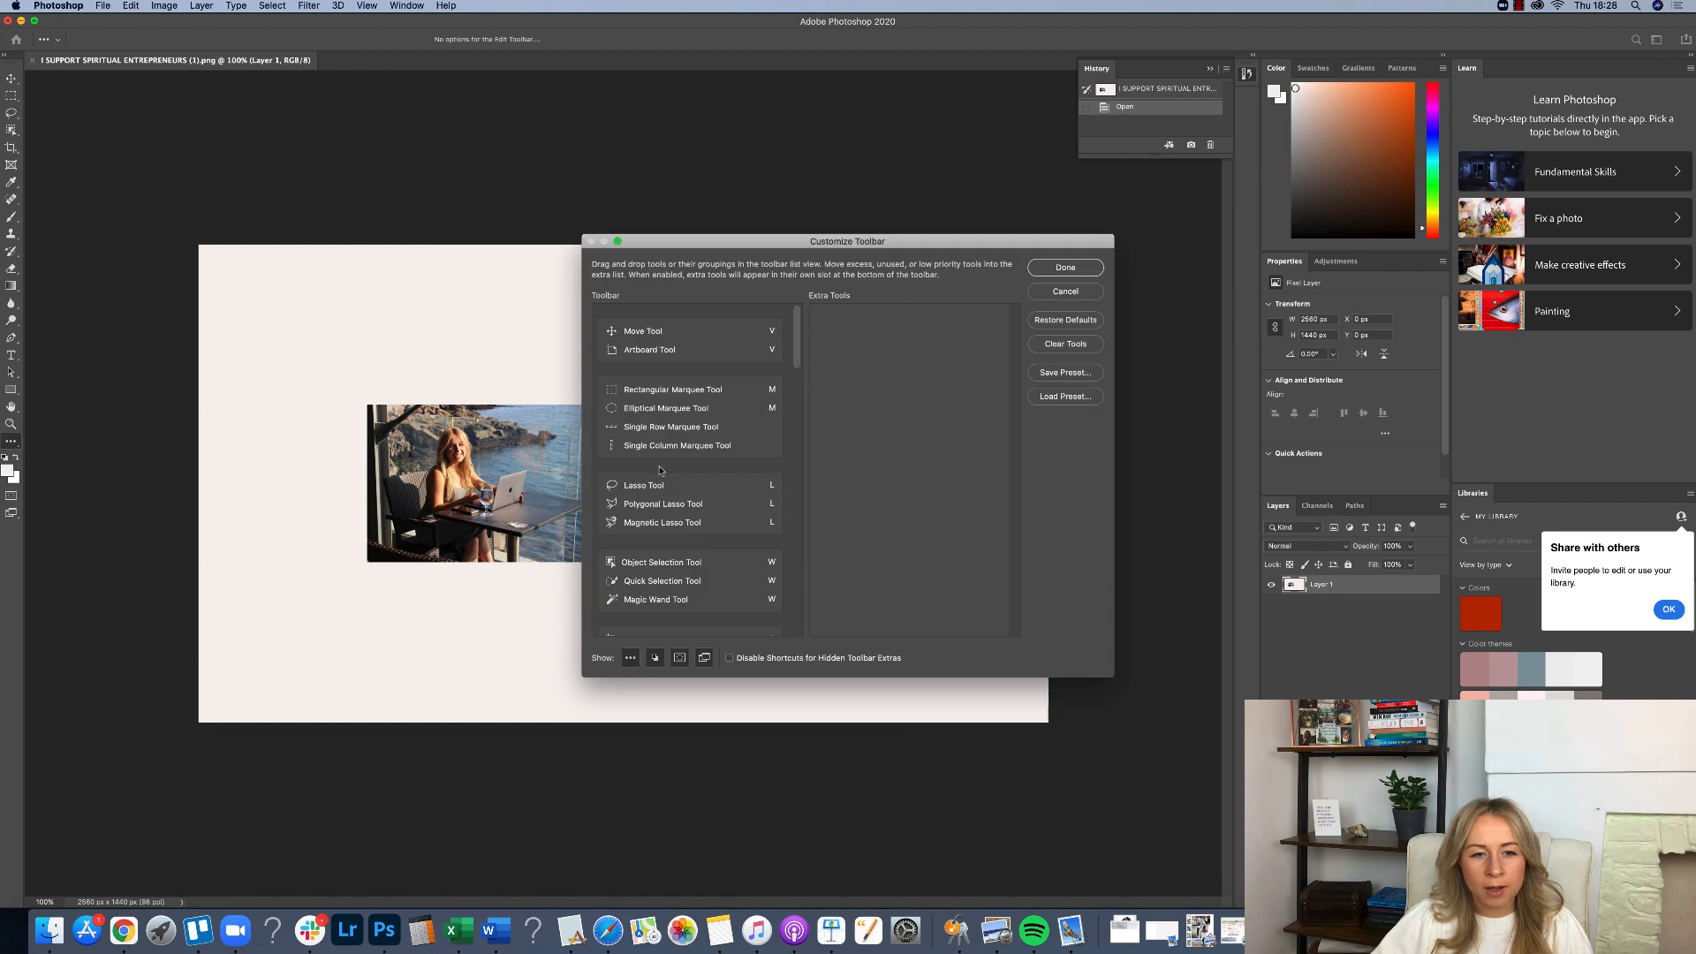
{"action": "scroll", "coordinate": [682, 506], "scroll_direction": "down", "scroll_amount": 5}
{"action": "scroll", "coordinate": [682, 506], "scroll_direction": "up", "scroll_amount": 5}
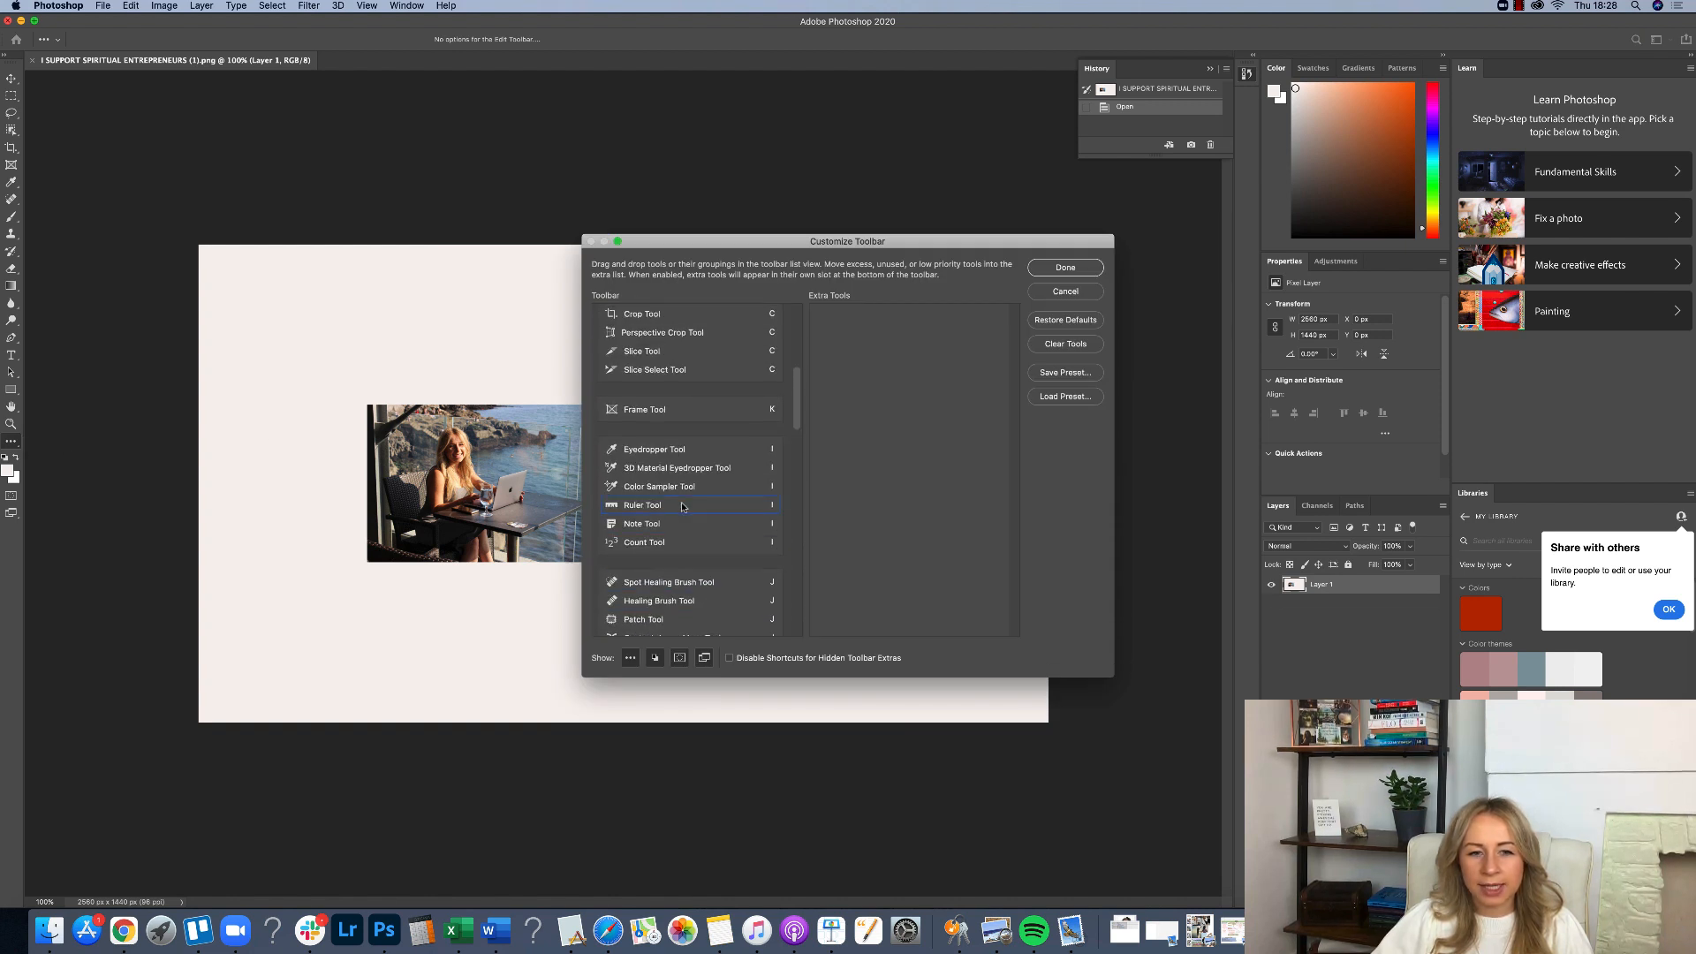
{"action": "scroll", "coordinate": [682, 506], "scroll_direction": "down", "scroll_amount": 10}
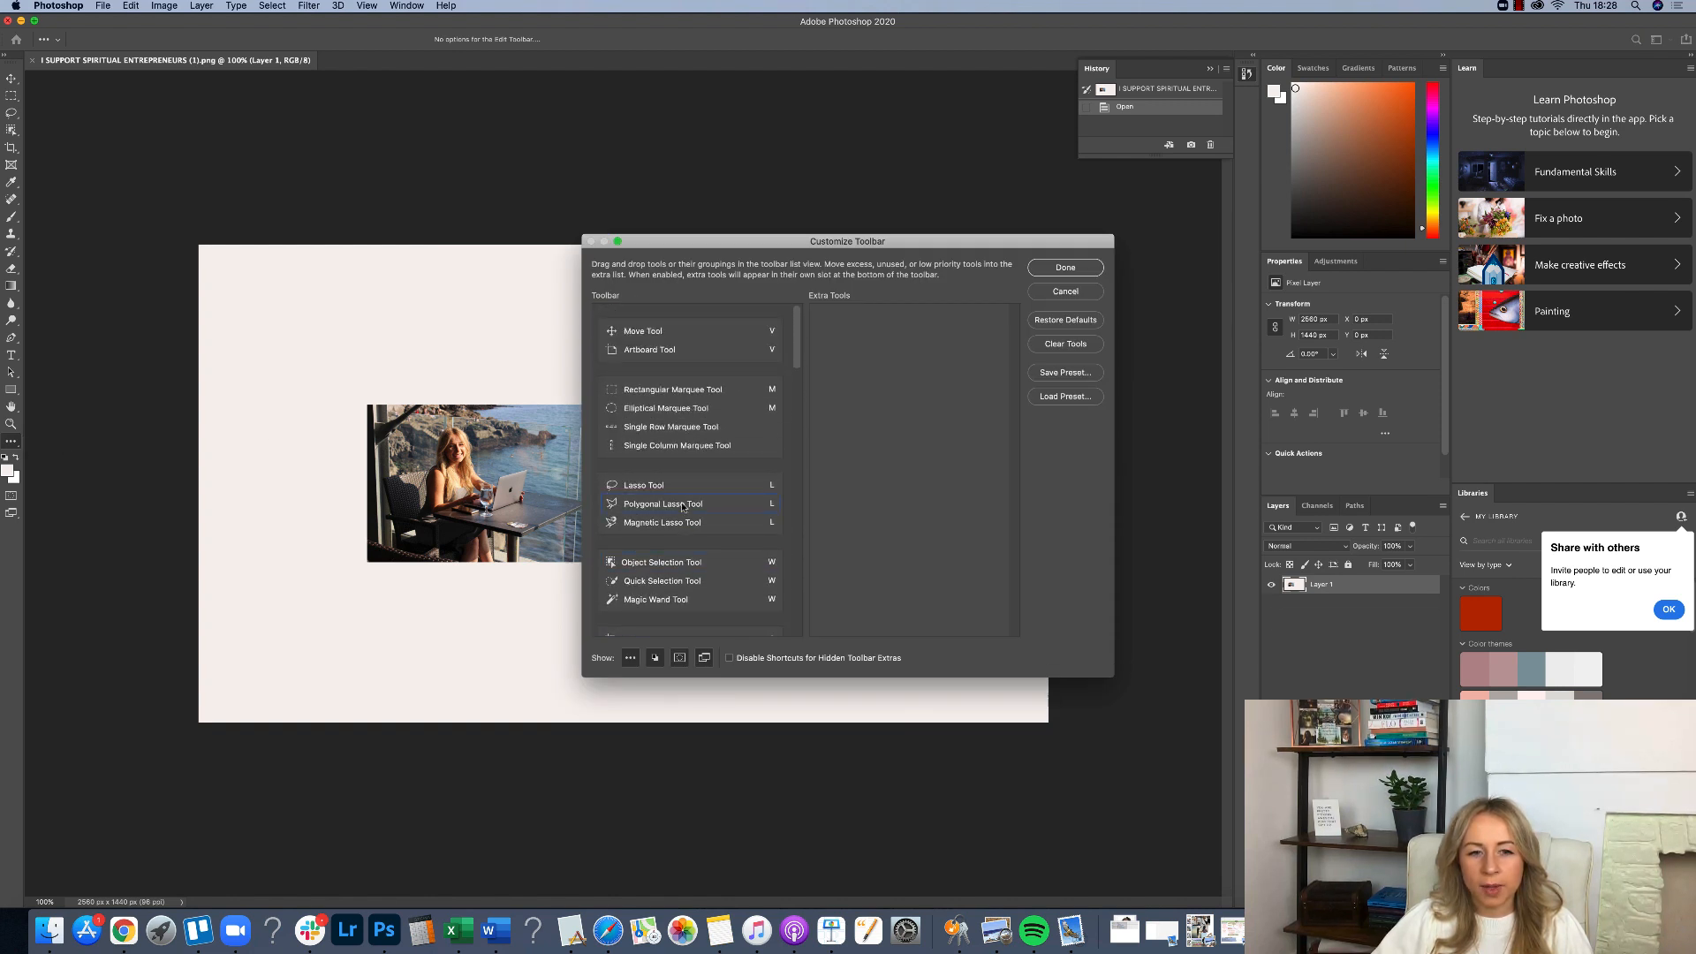
{"action": "left_click", "coordinate": [1086, 270]}
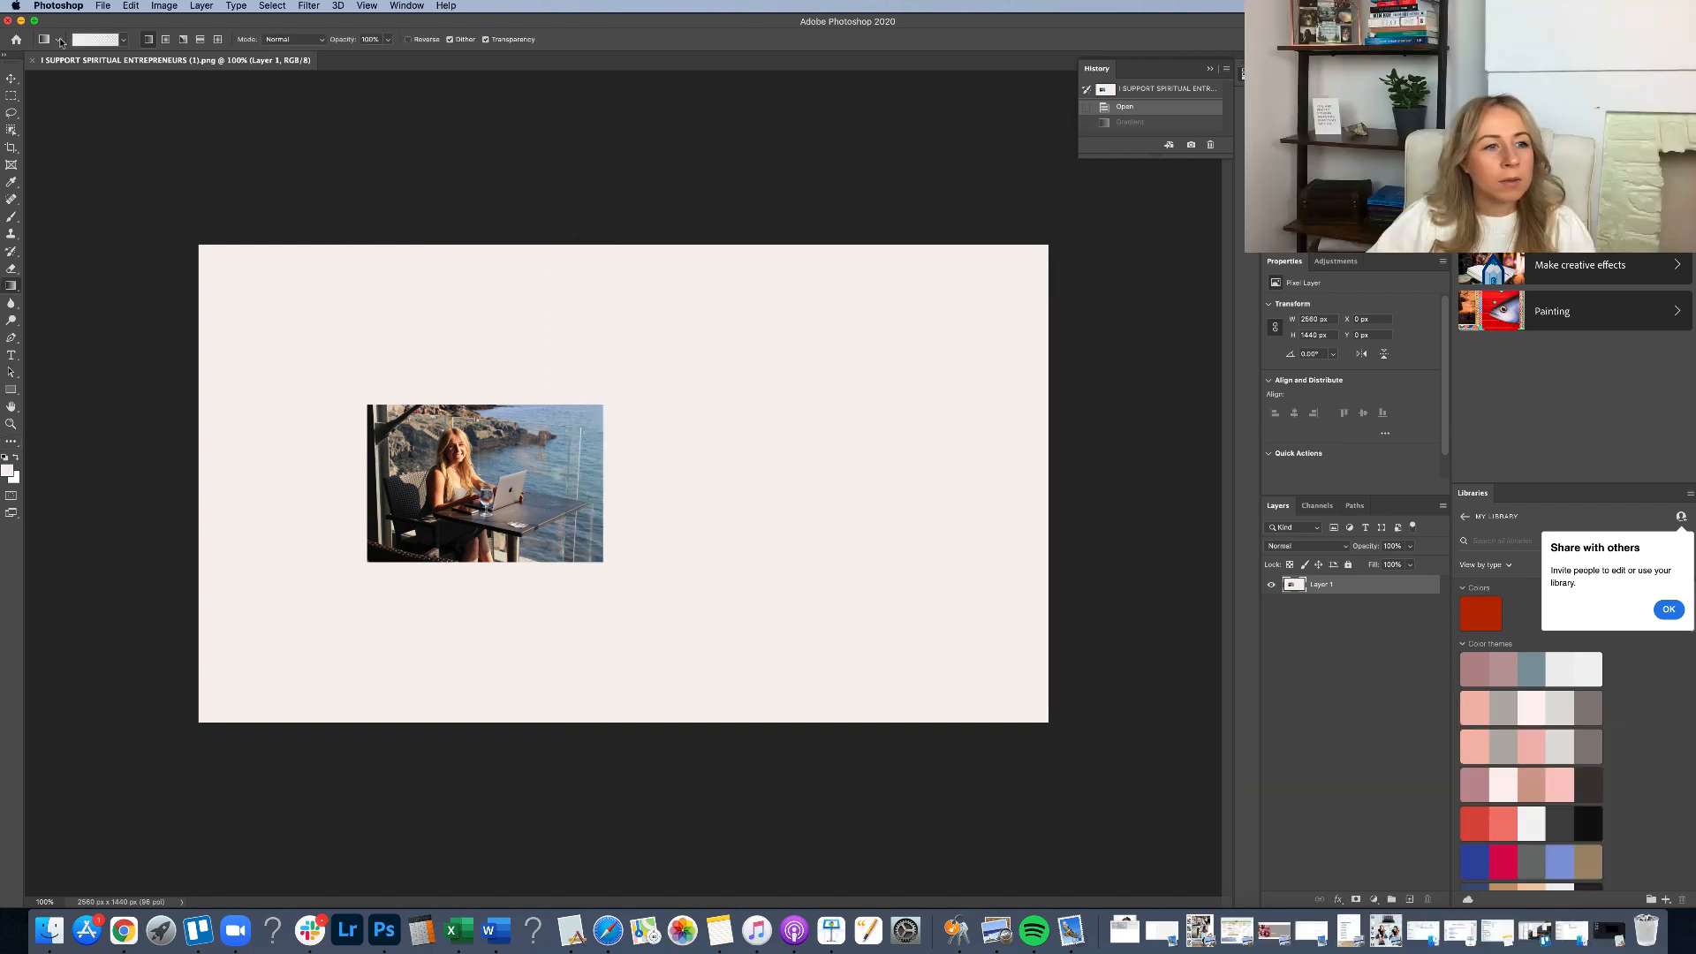
Choose the gradient preset for the Gradient tool.
{"action": "left_click", "coordinate": [57, 43]}
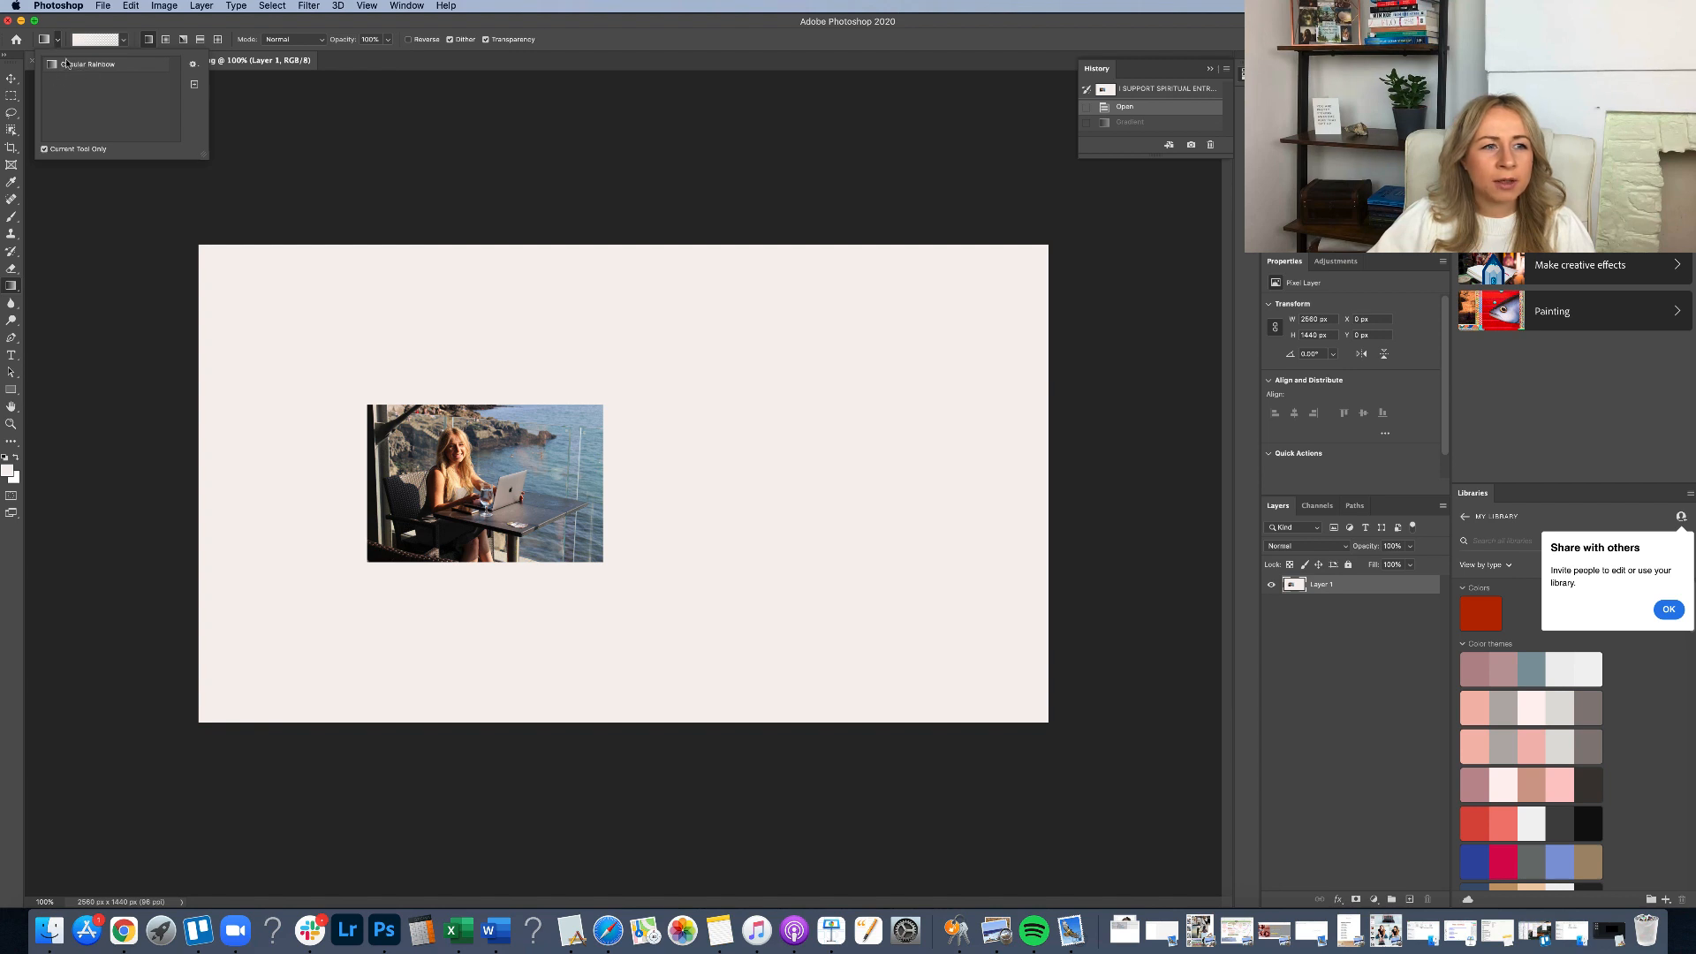
{"action": "left_click", "coordinate": [59, 42]}
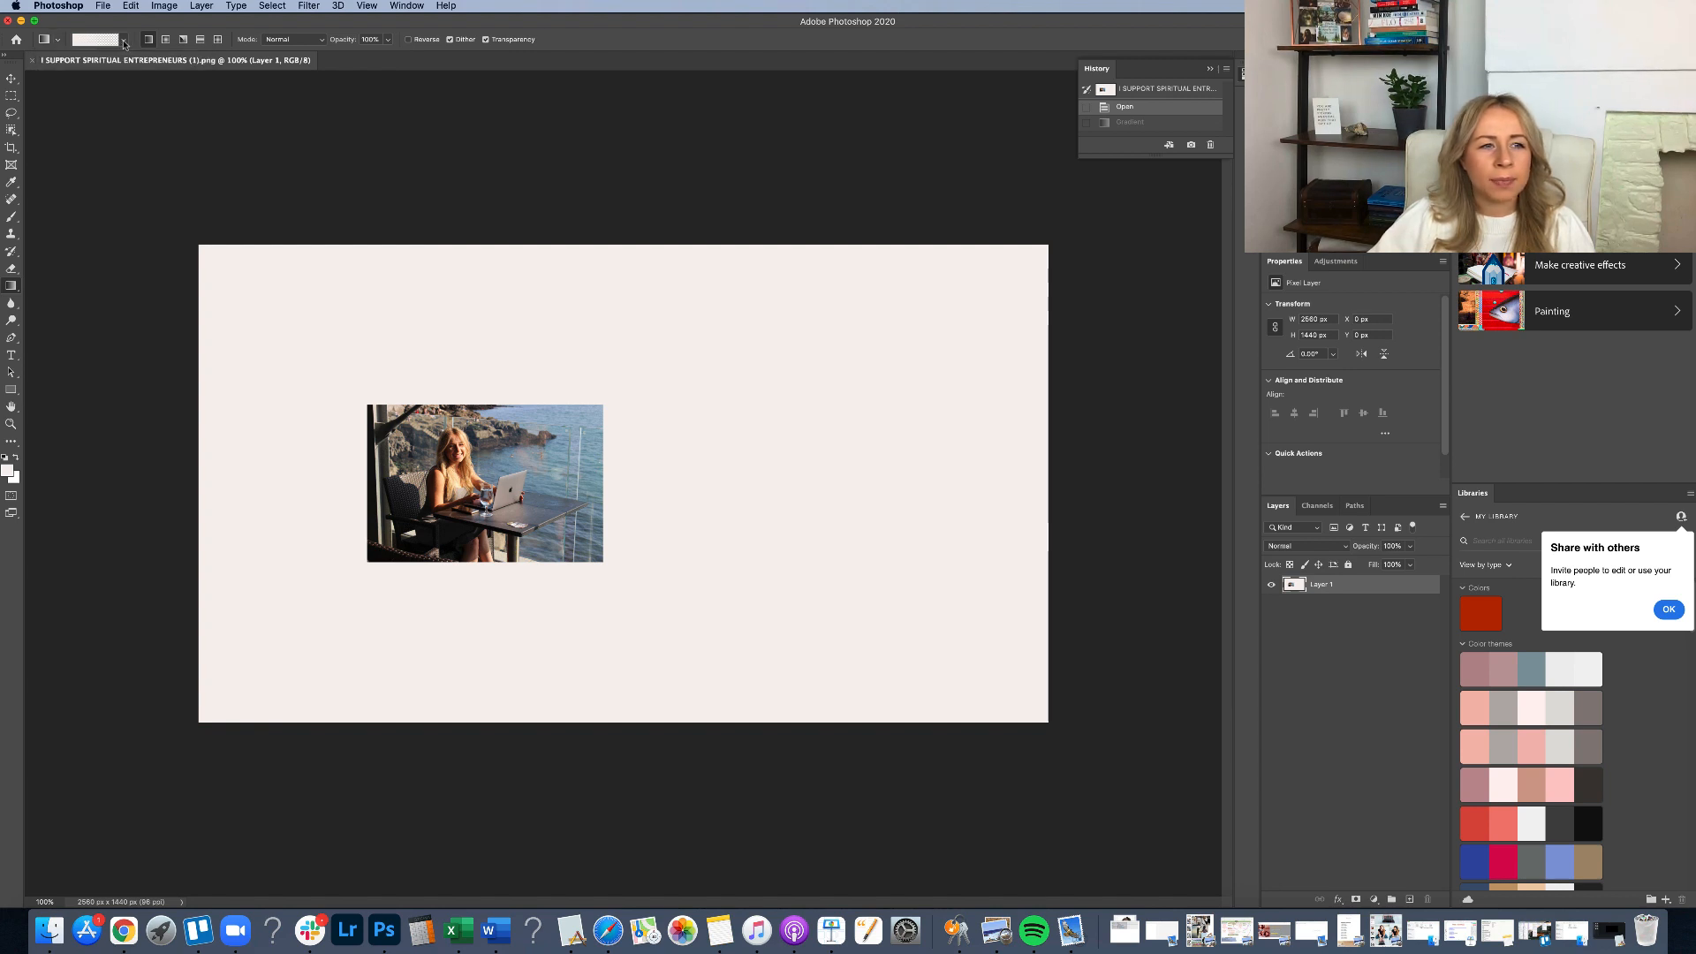
{"action": "left_click", "coordinate": [124, 45]}
{"action": "left_click", "coordinate": [124, 44]}
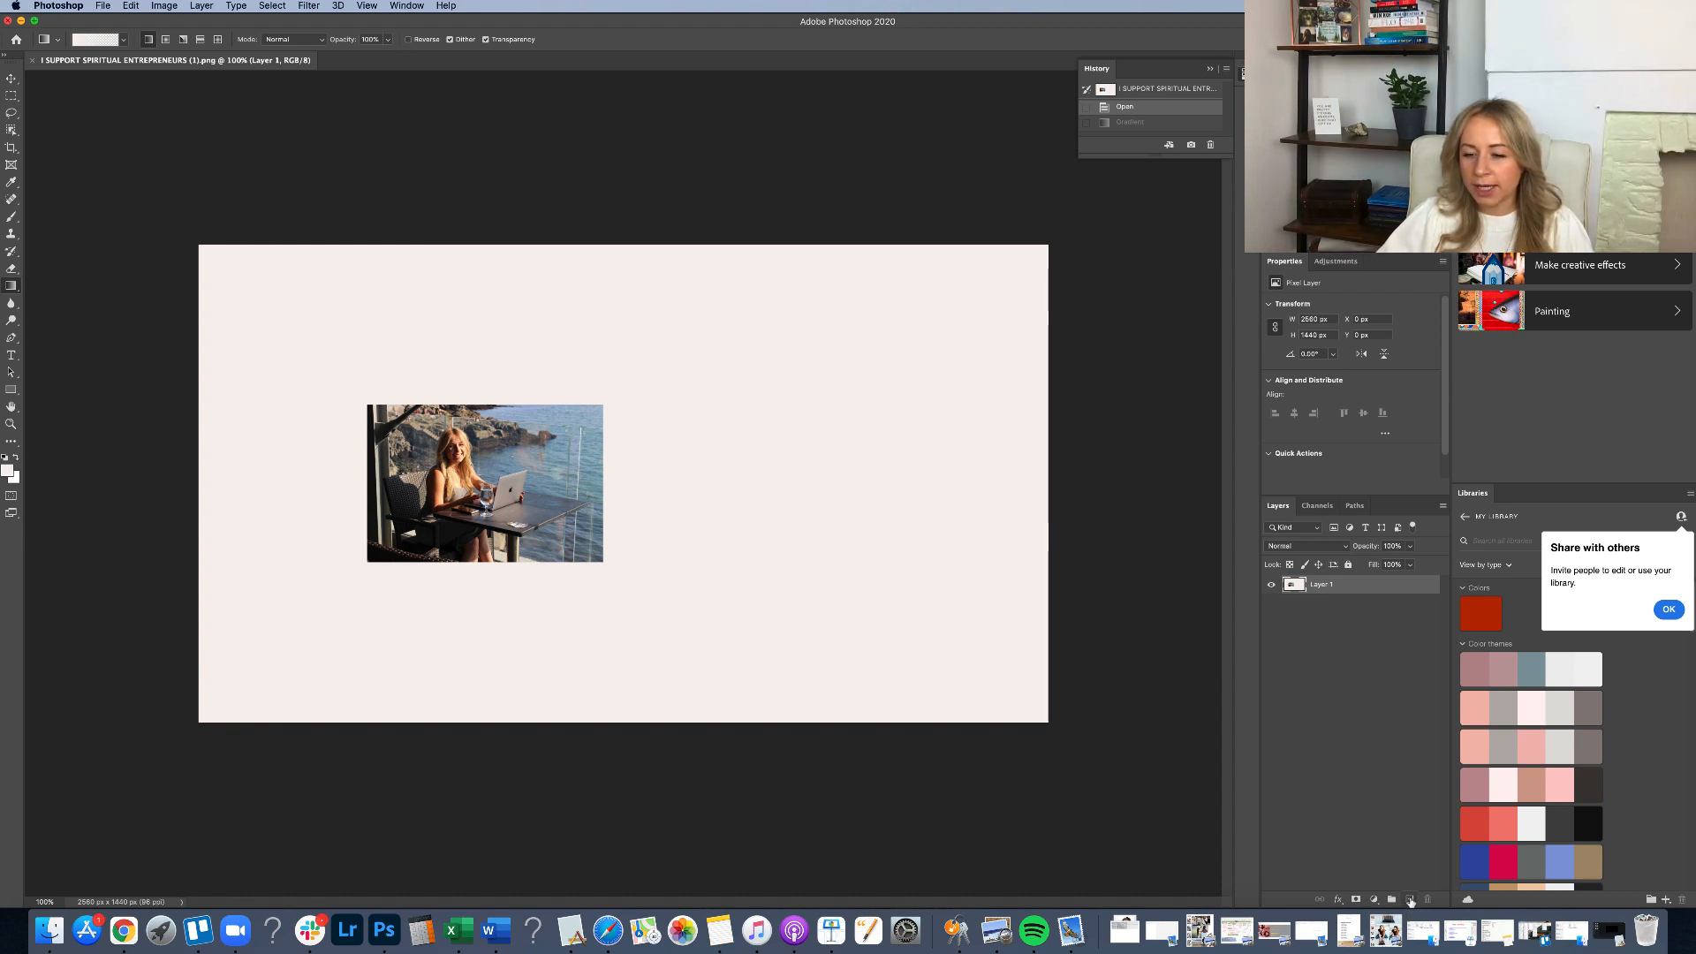
Add a new layer and fade the photo's edges into the background with white gradients on each side.
{"action": "left_click", "coordinate": [1411, 899]}
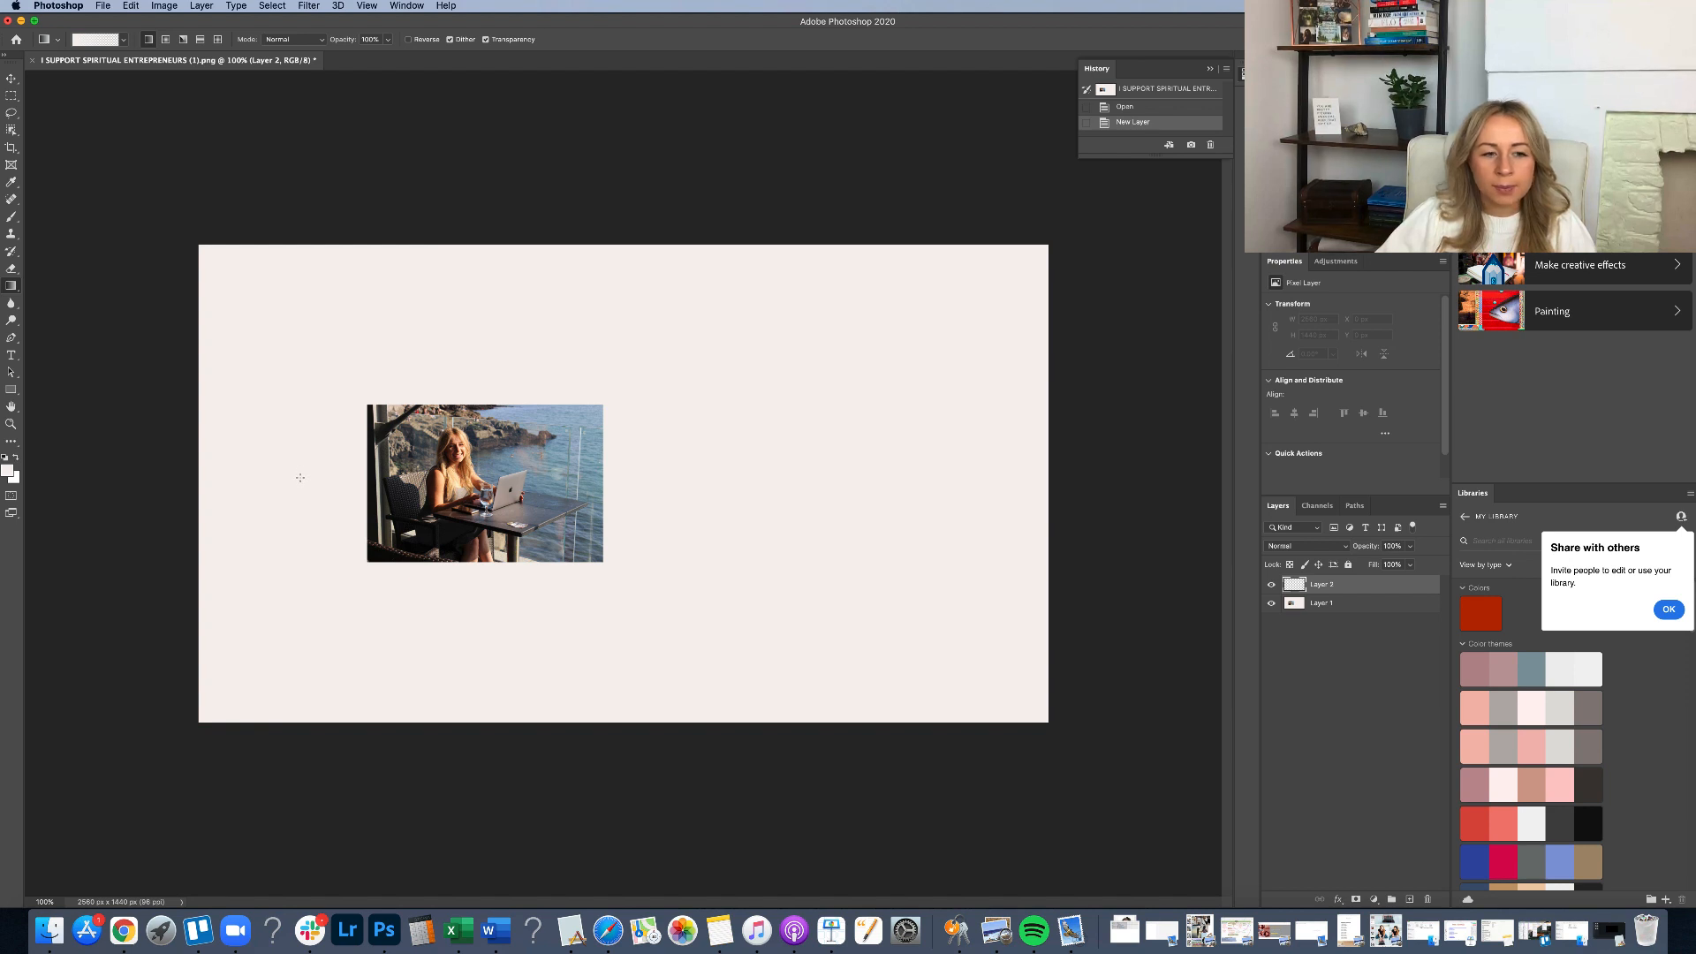
{"action": "left_click_drag", "start_coordinate": [300, 477], "coordinate": [387, 486]}
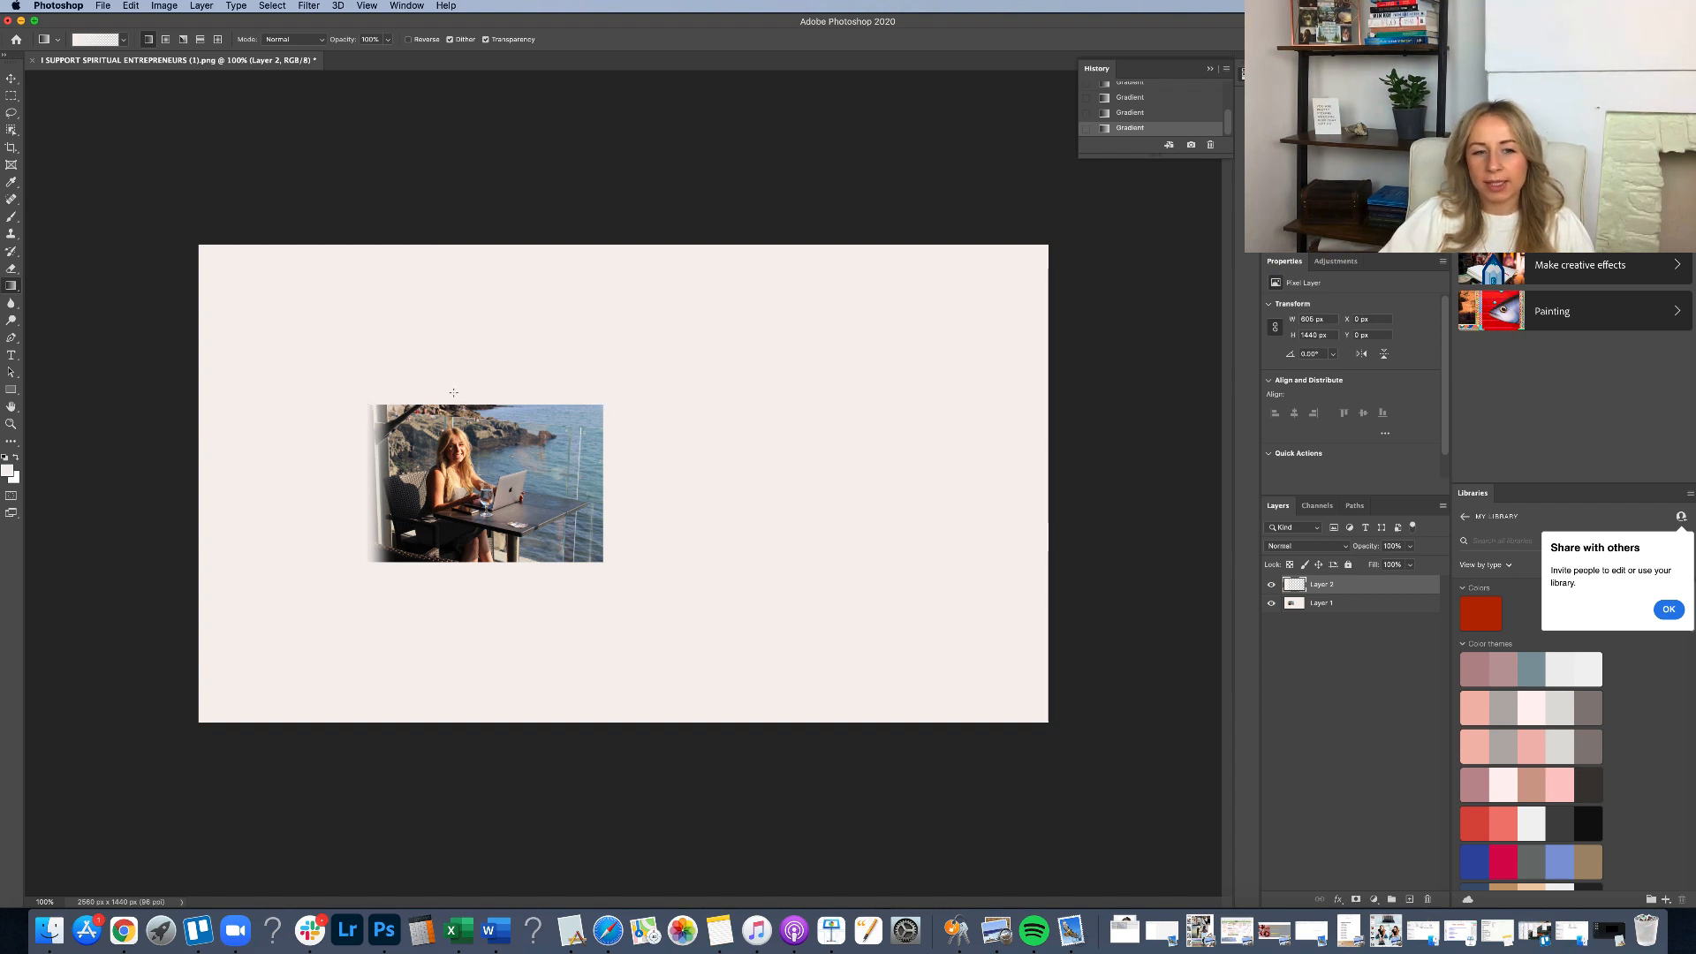
{"action": "left_click_drag", "start_coordinate": [454, 394], "coordinate": [569, 422]}
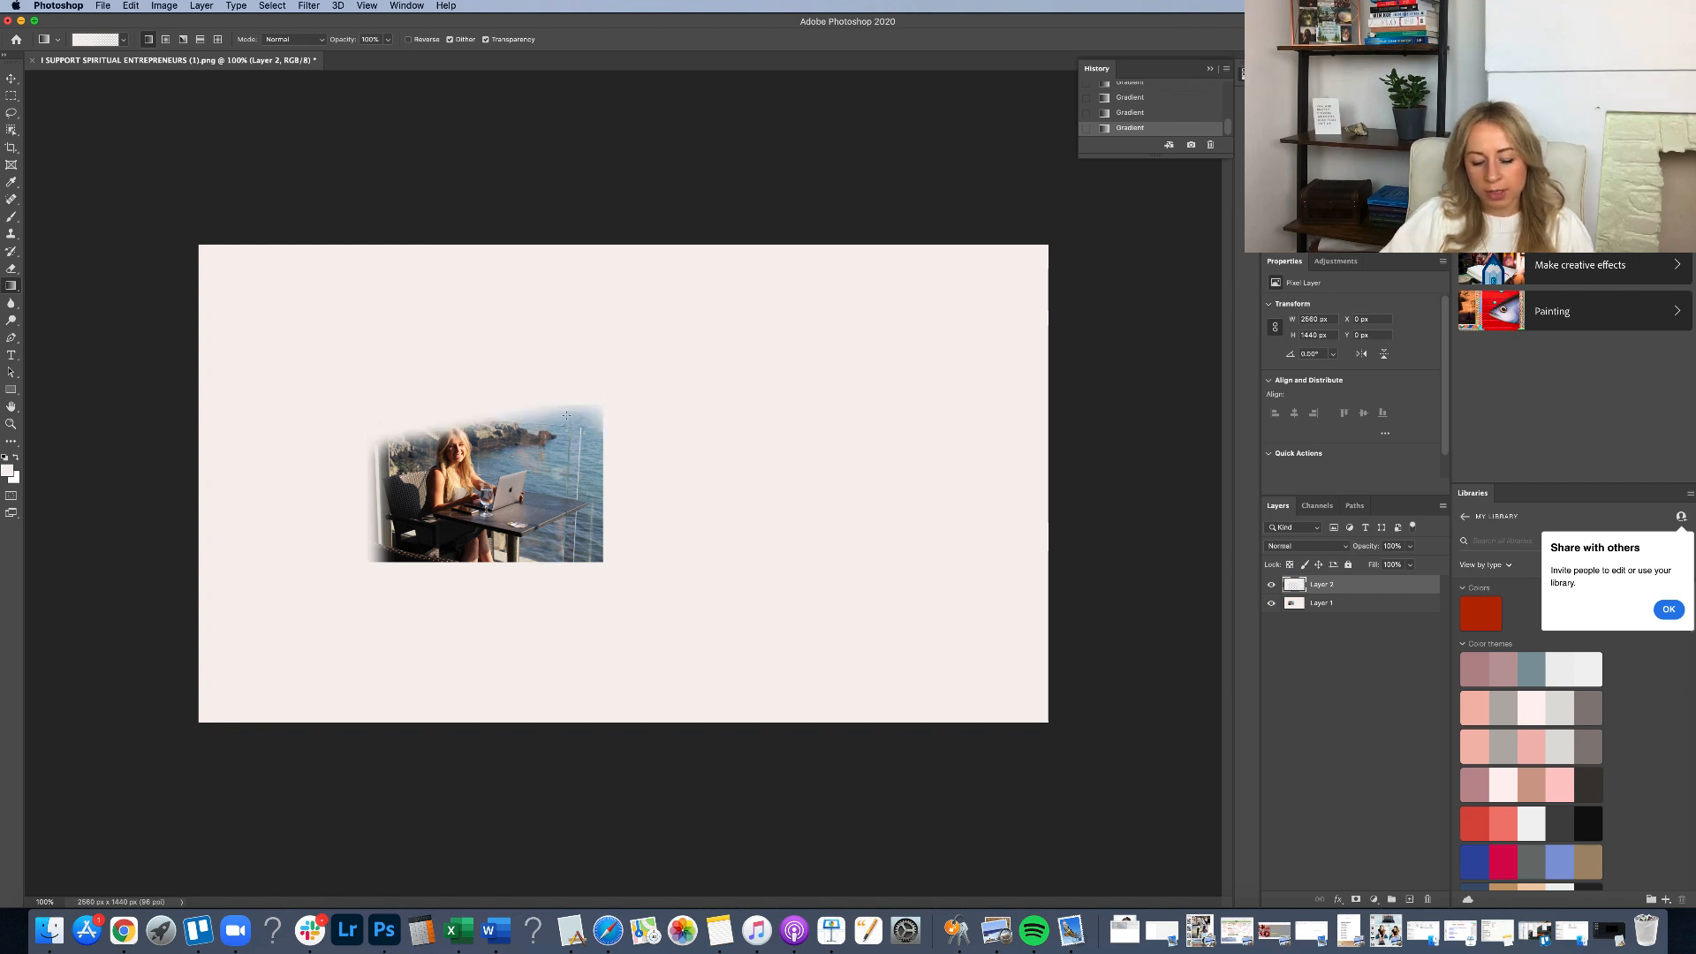
{"action": "key", "text": "super+z"}
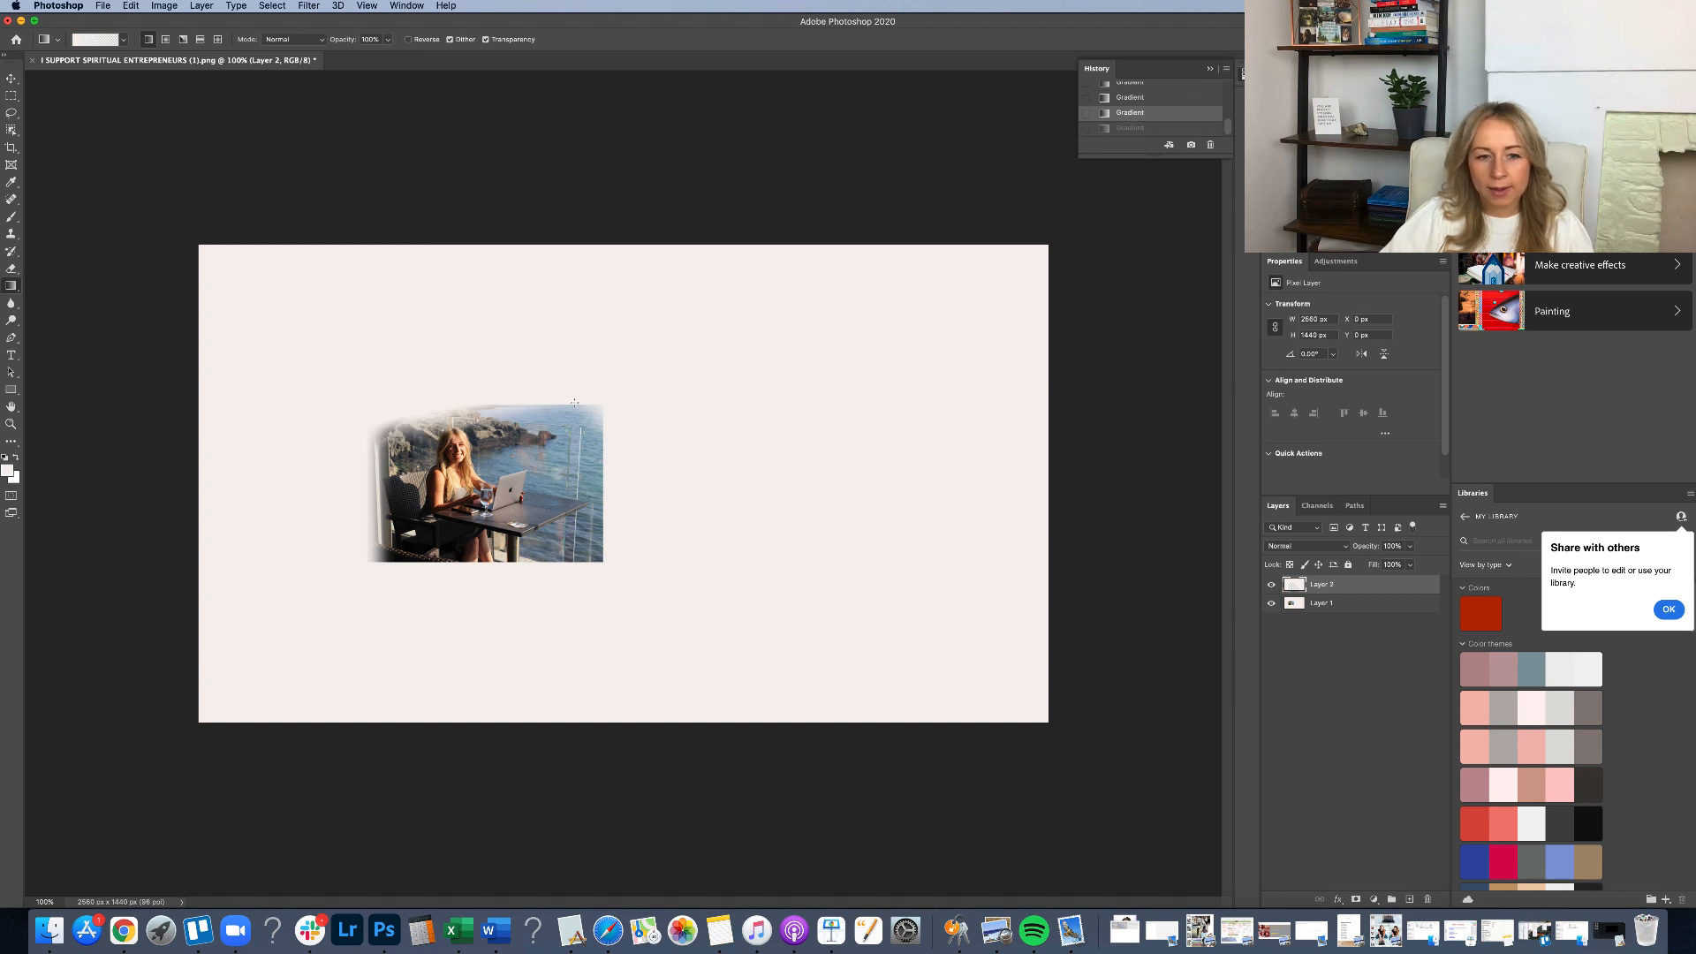
{"action": "left_click_drag", "start_coordinate": [574, 402], "coordinate": [570, 419]}
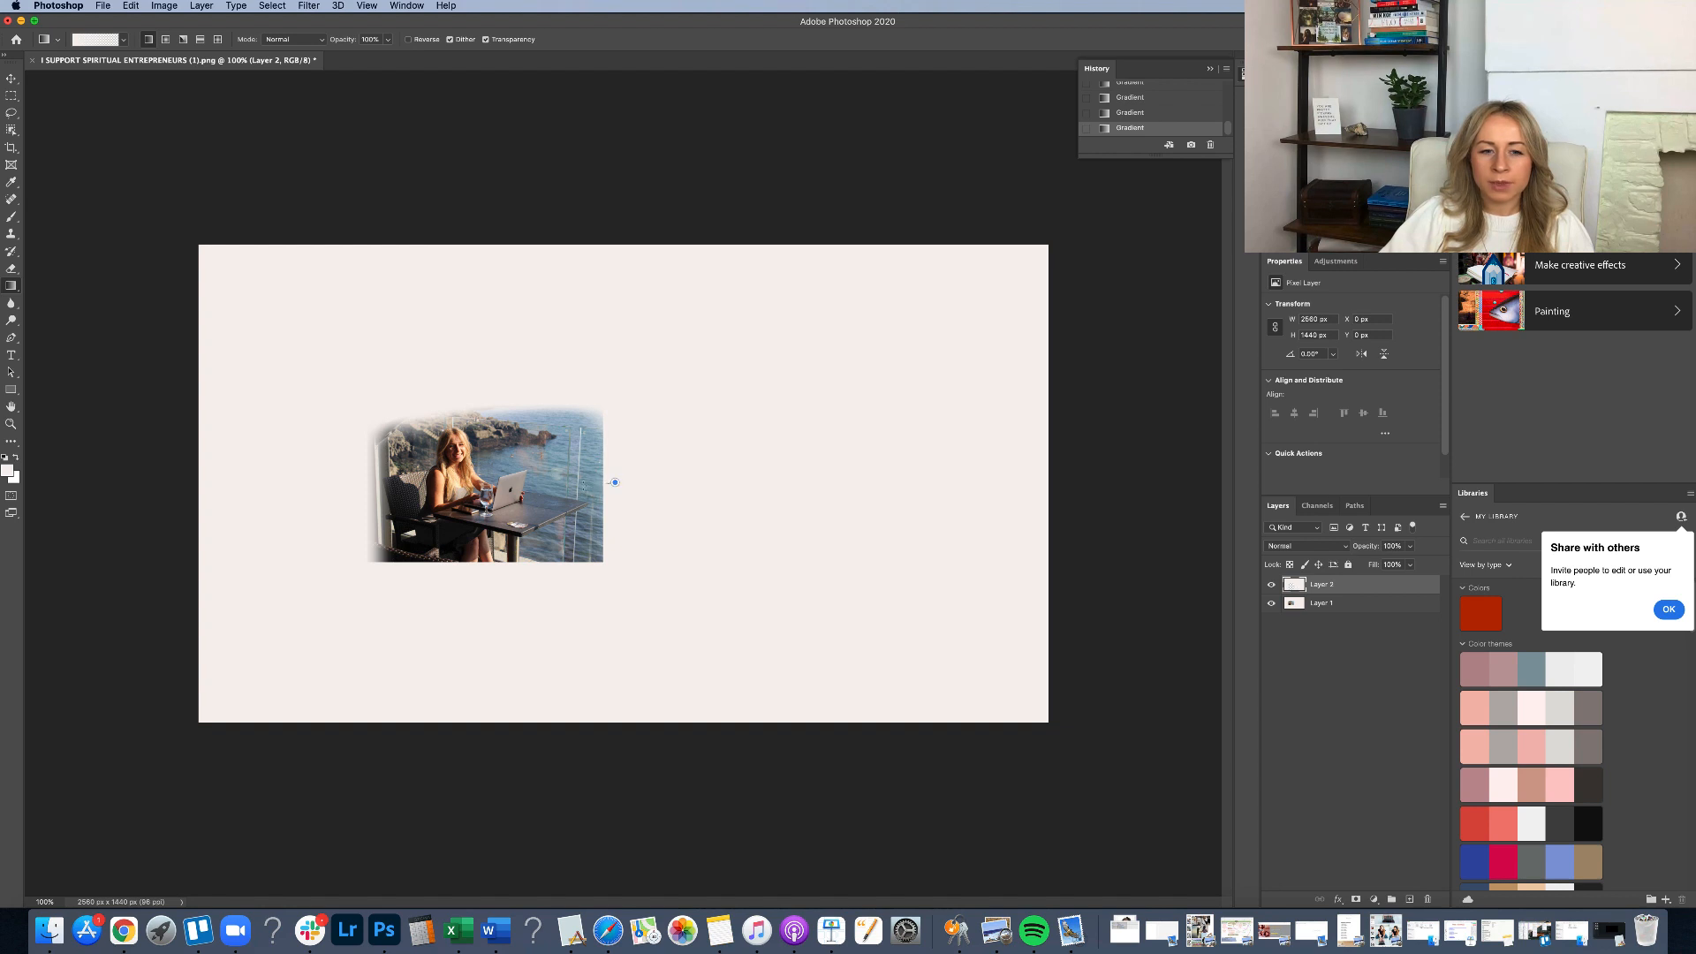
{"action": "left_click_drag", "start_coordinate": [614, 482], "coordinate": [586, 494]}
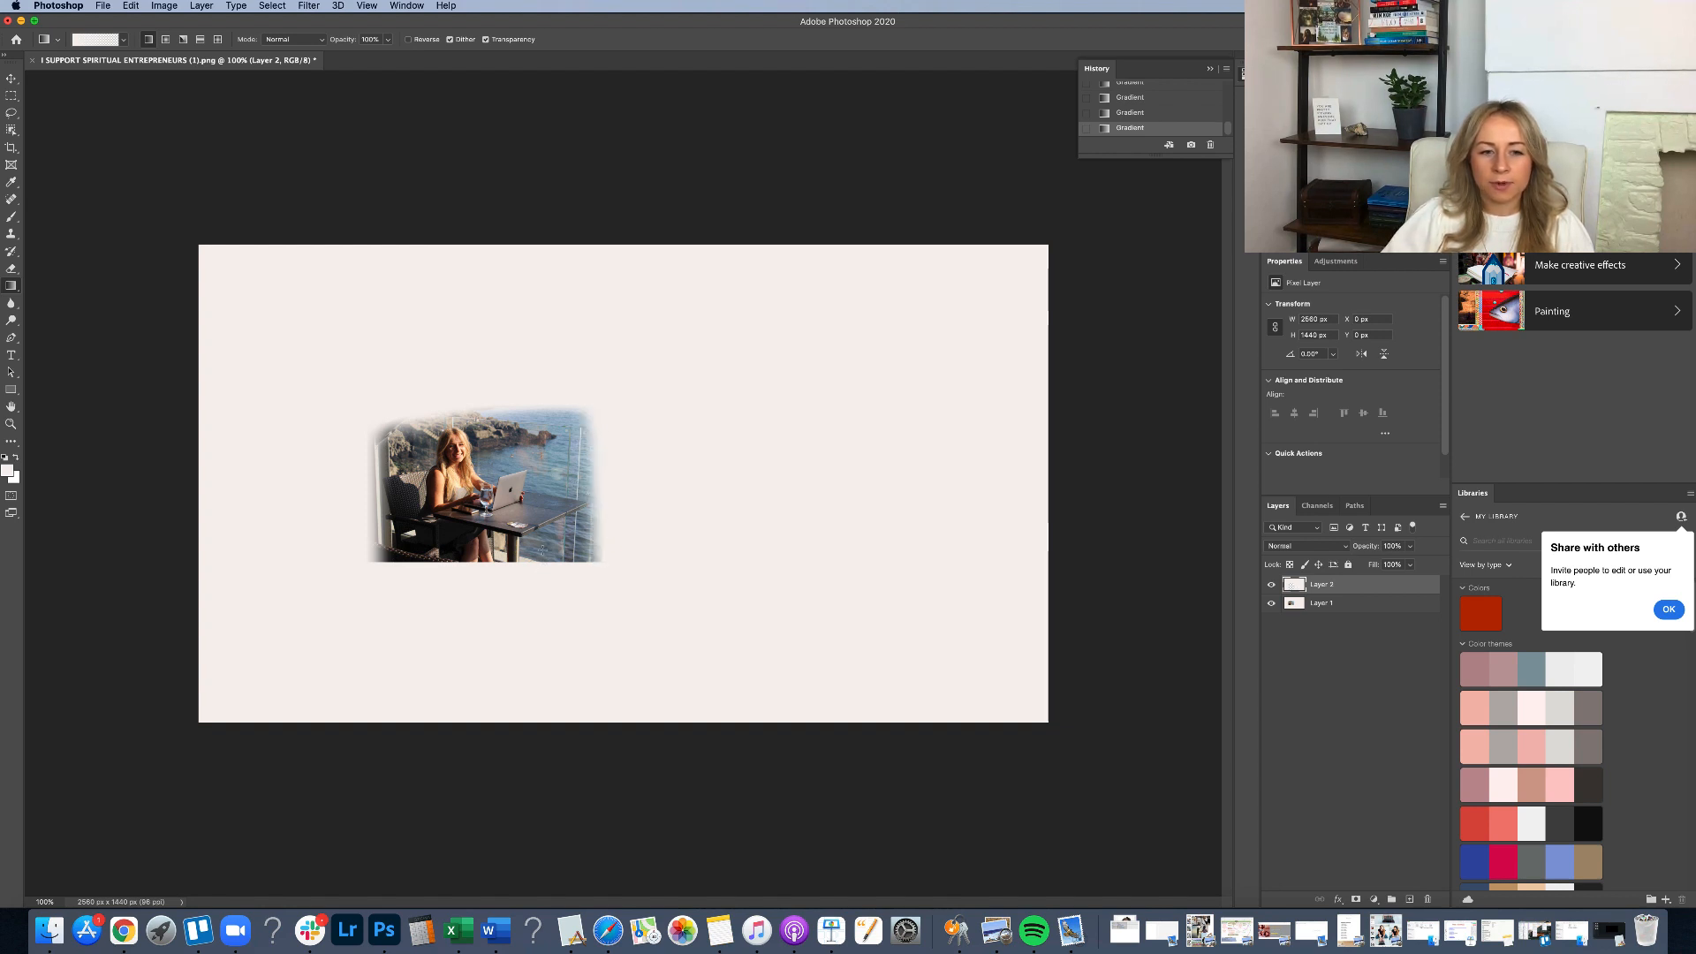
{"action": "left_click_drag", "start_coordinate": [542, 550], "coordinate": [510, 558]}
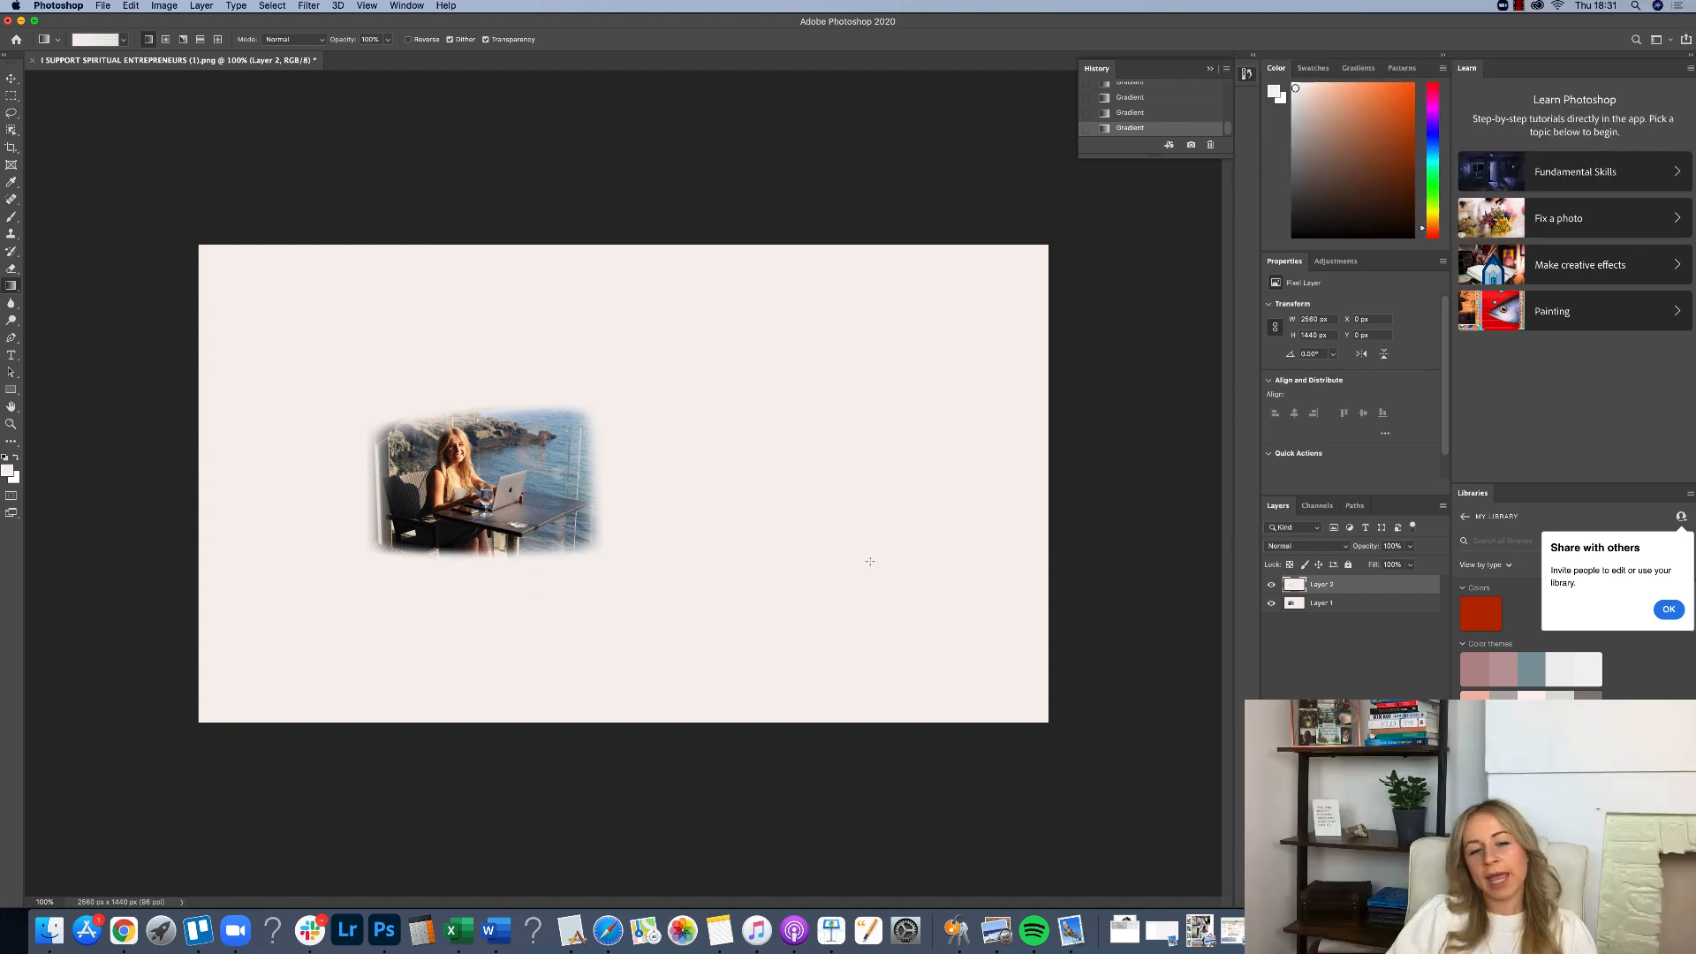
Save the faded image on the computer as a JPEG file.
{"action": "left_click", "coordinate": [103, 6]}
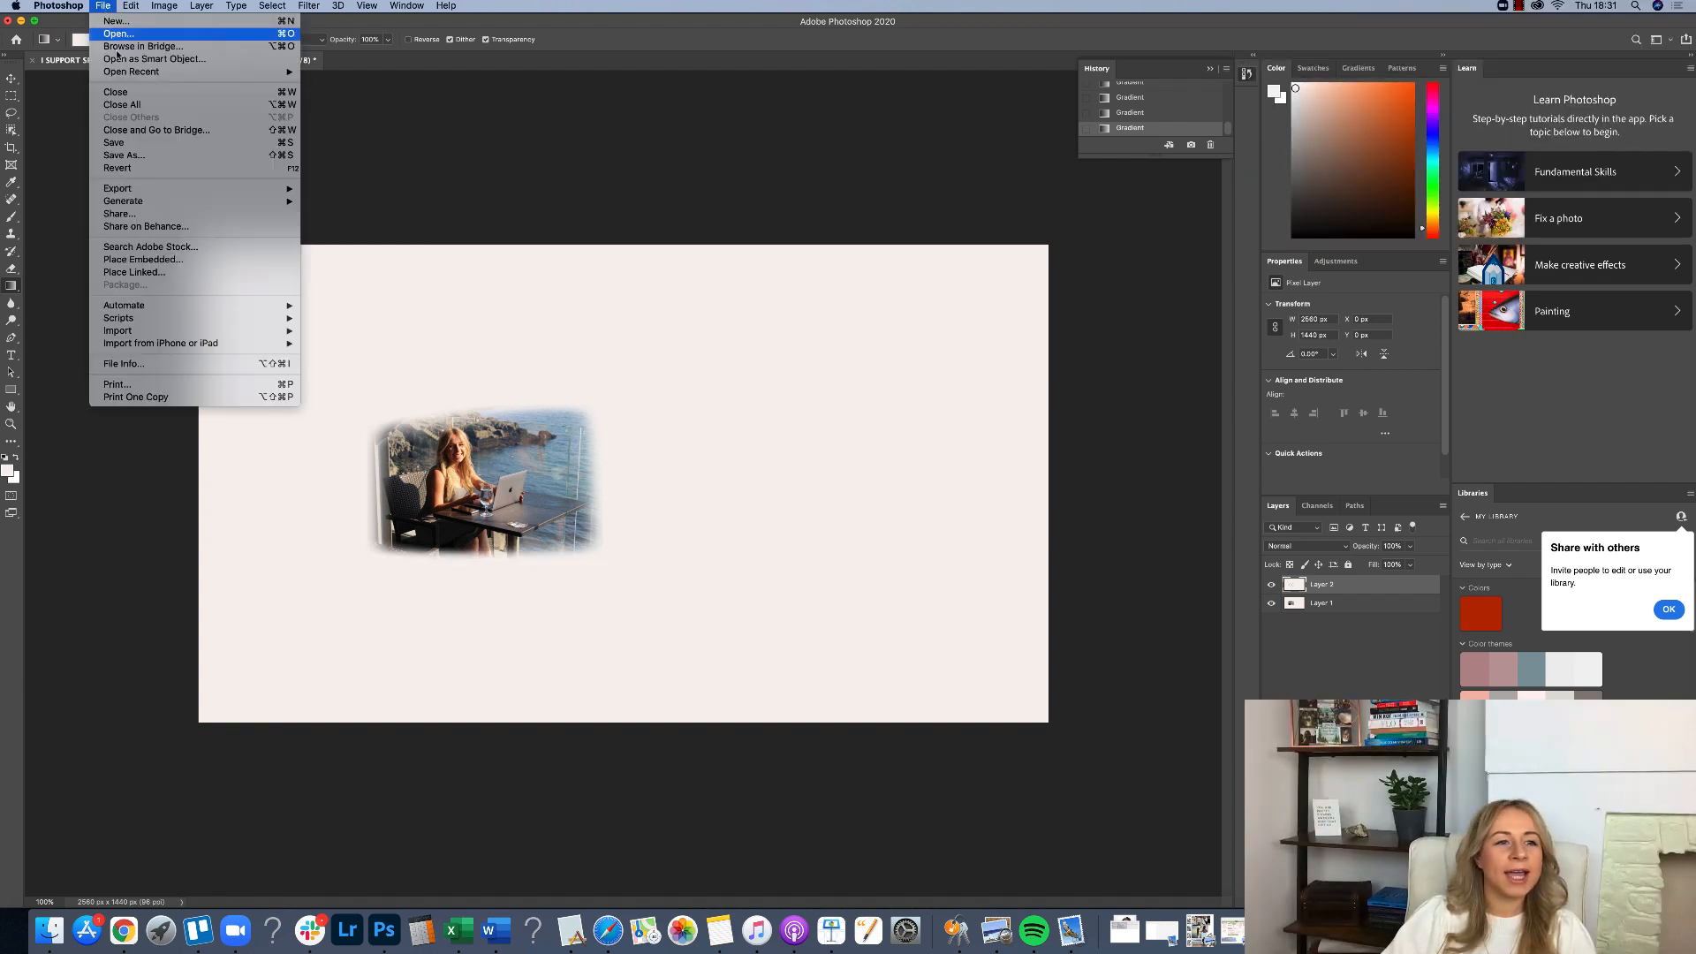
{"action": "left_click", "coordinate": [123, 155]}
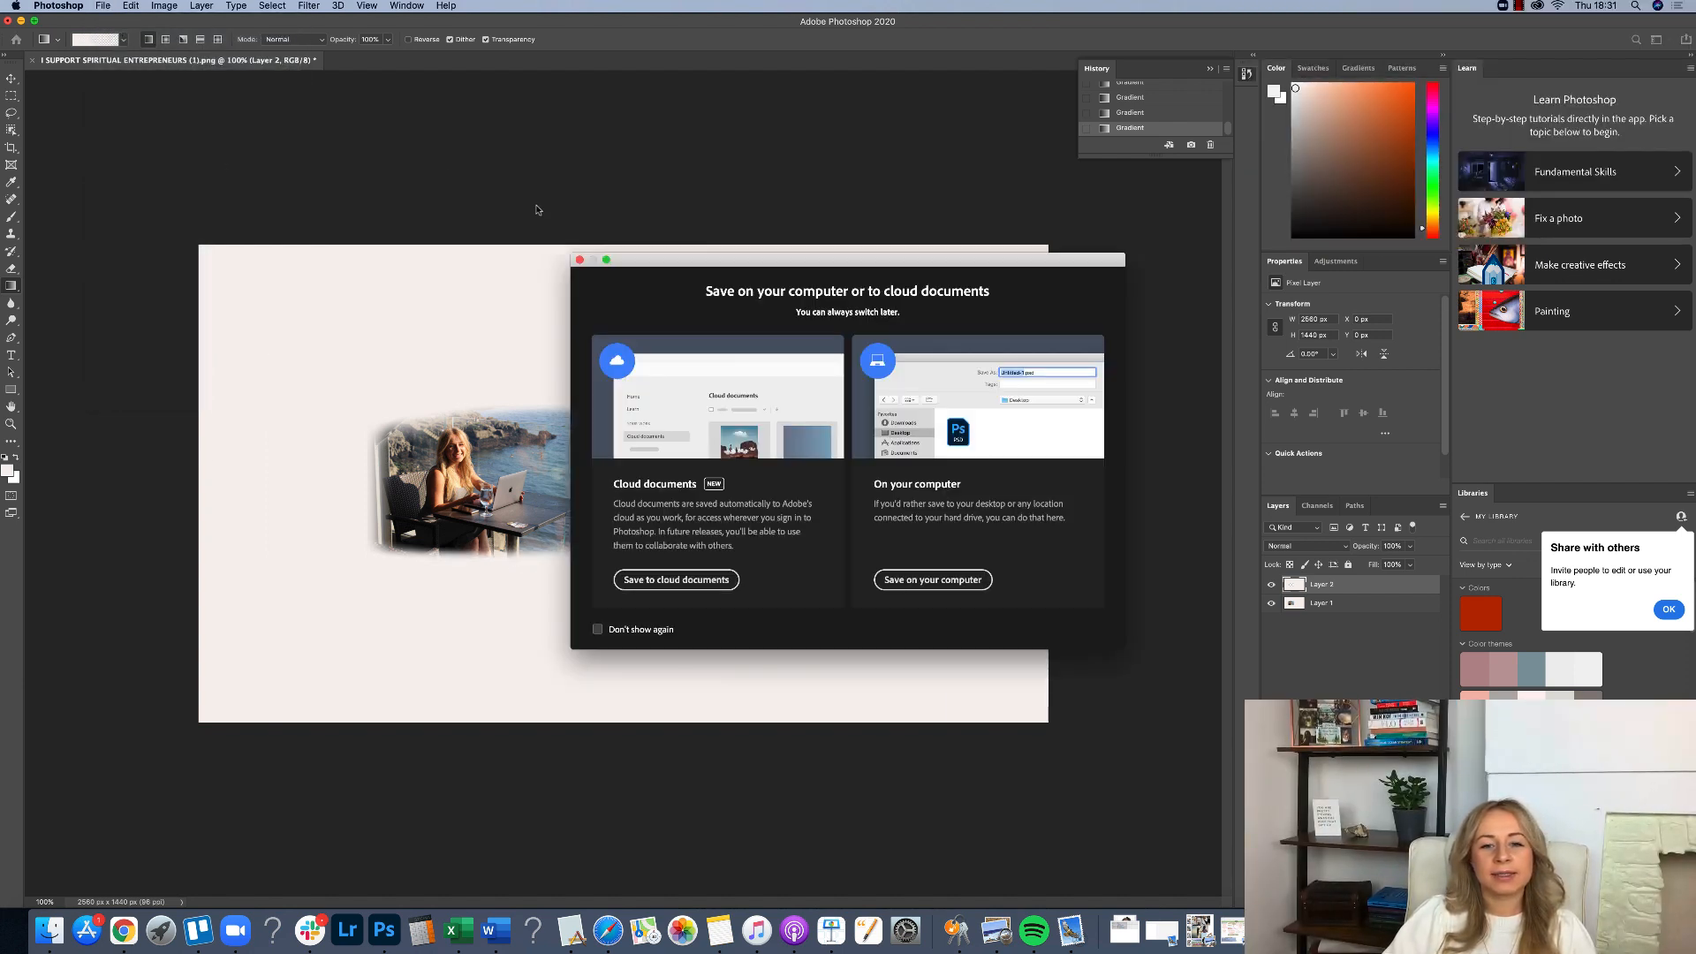
{"action": "left_click", "coordinate": [952, 582]}
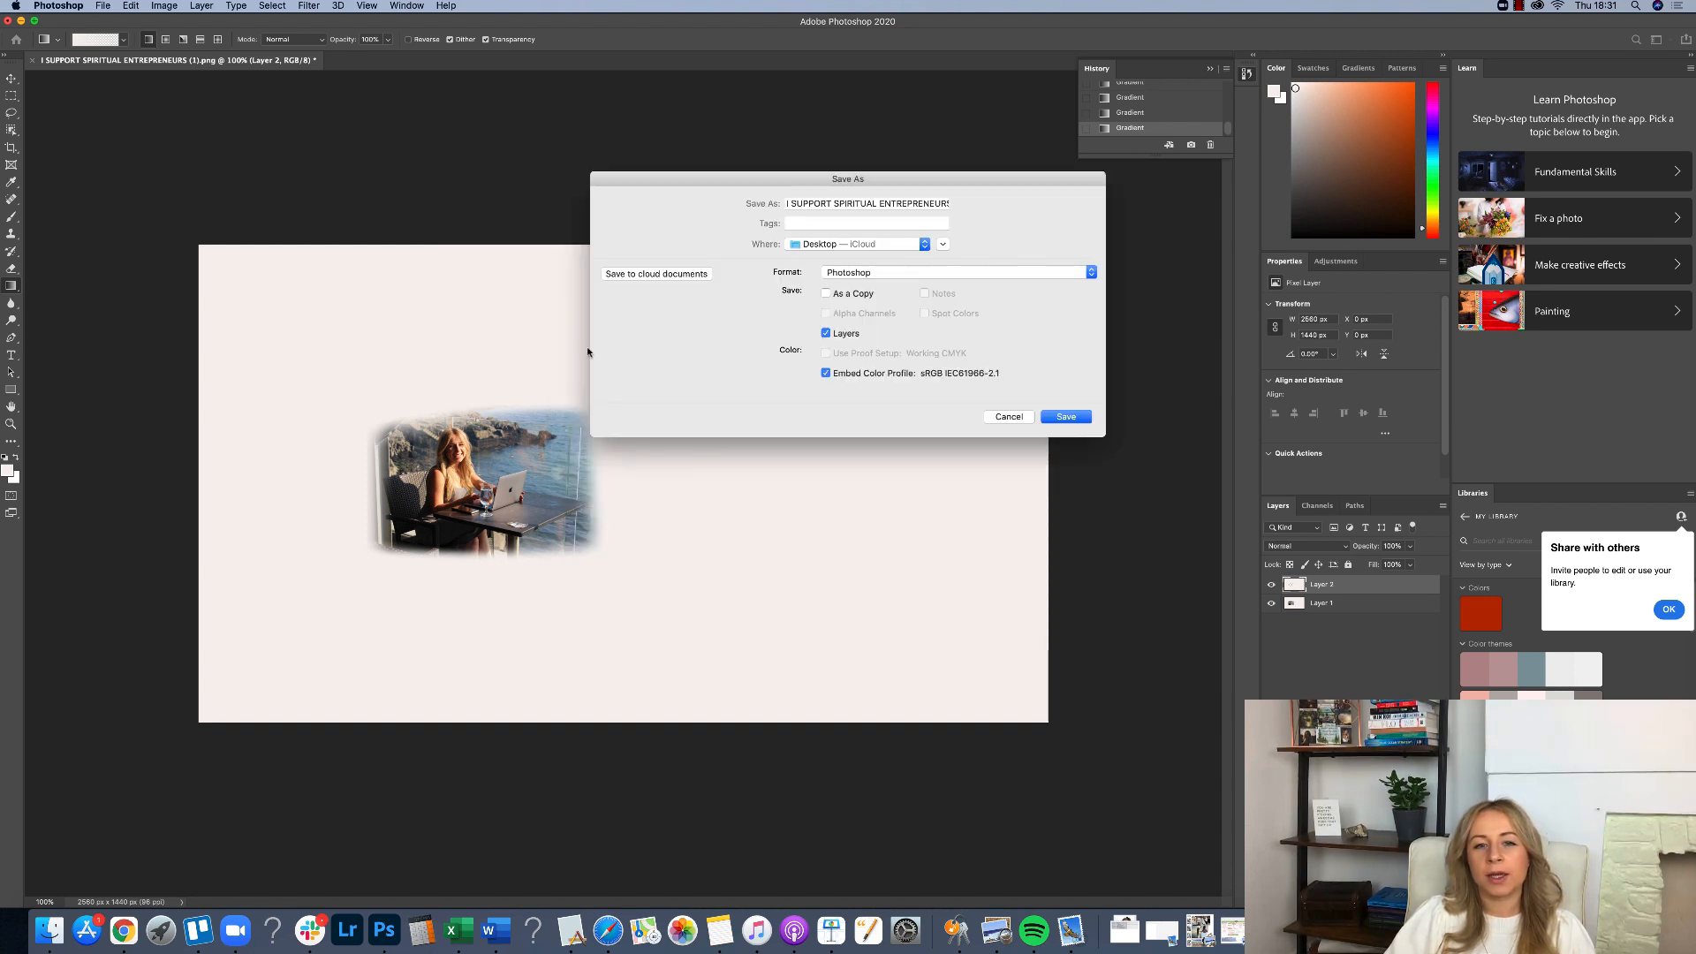
{"action": "left_click", "coordinate": [848, 274]}
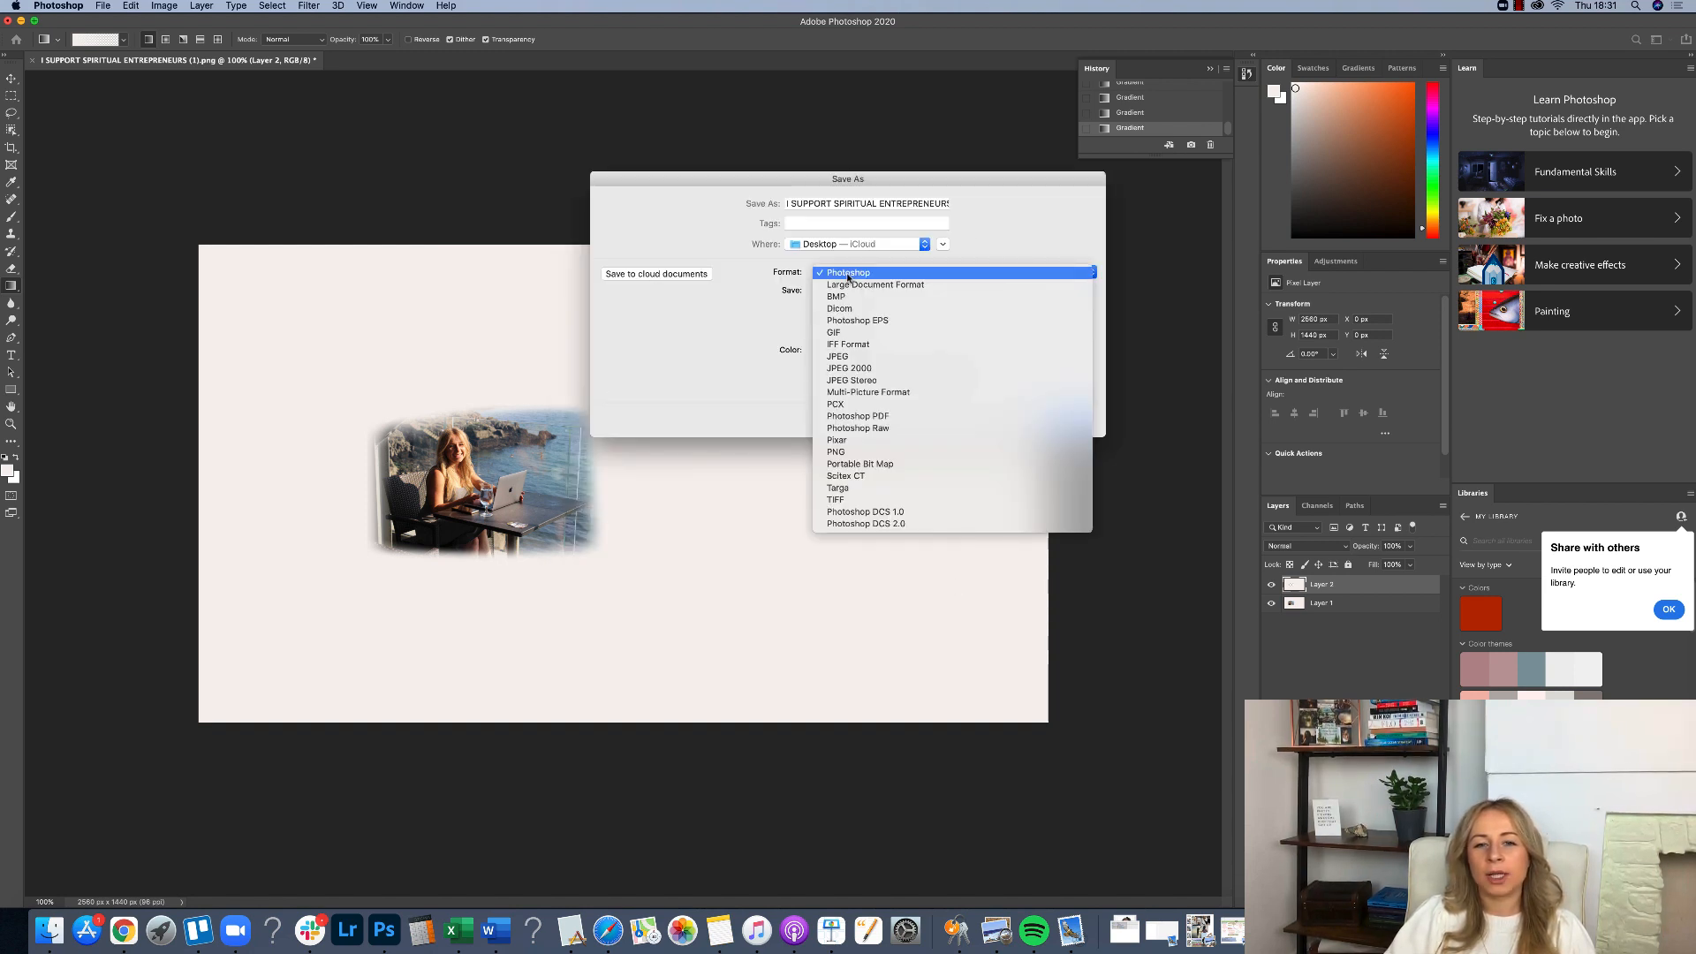
{"action": "left_click", "coordinate": [846, 355]}
{"action": "left_click", "coordinate": [1066, 419]}
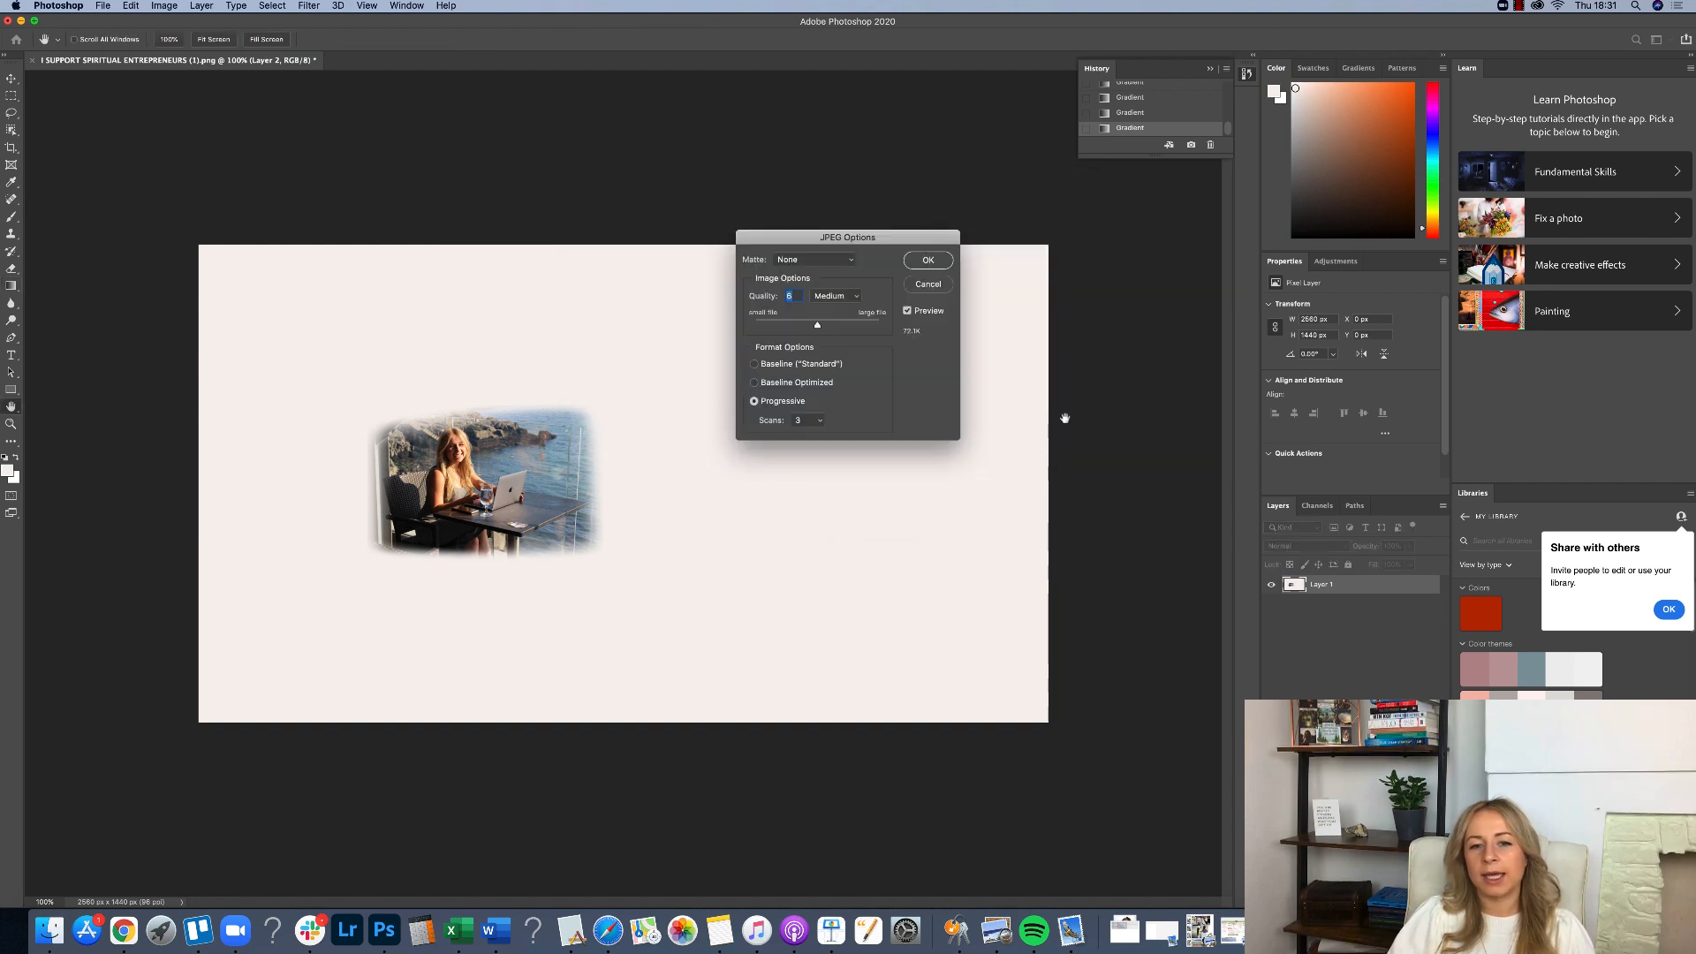
{"action": "left_click", "coordinate": [927, 263]}
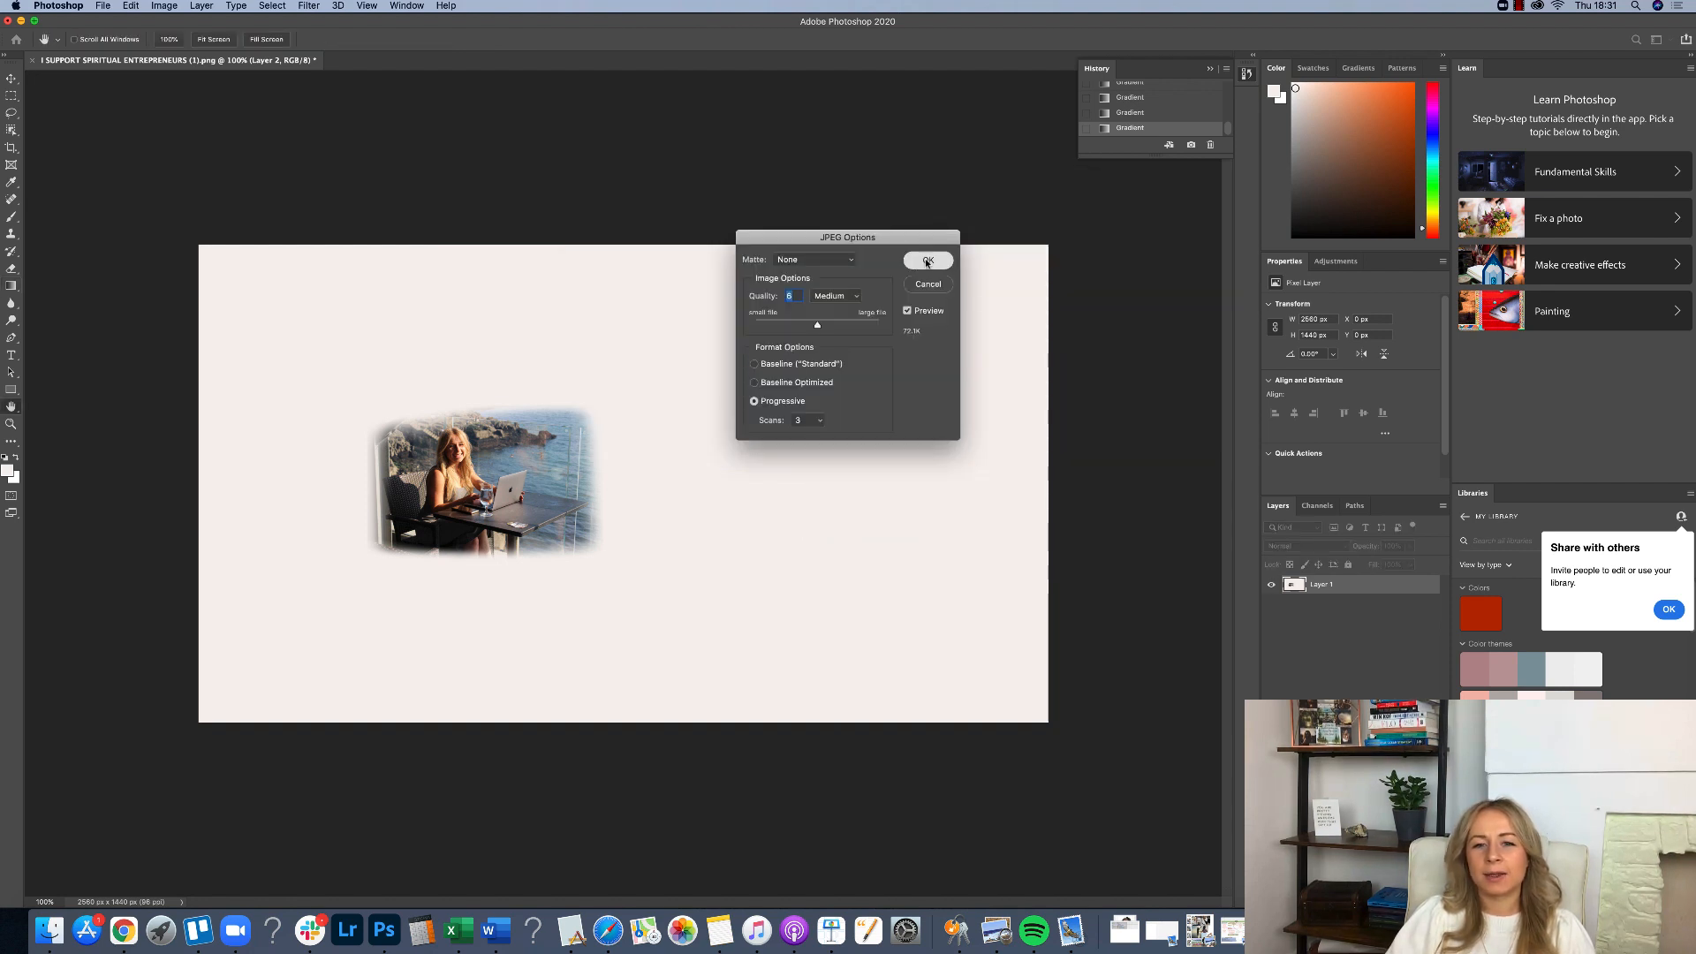
Return to the Canva design and delete the original photo from the banner.
{"action": "left_click", "coordinate": [122, 930]}
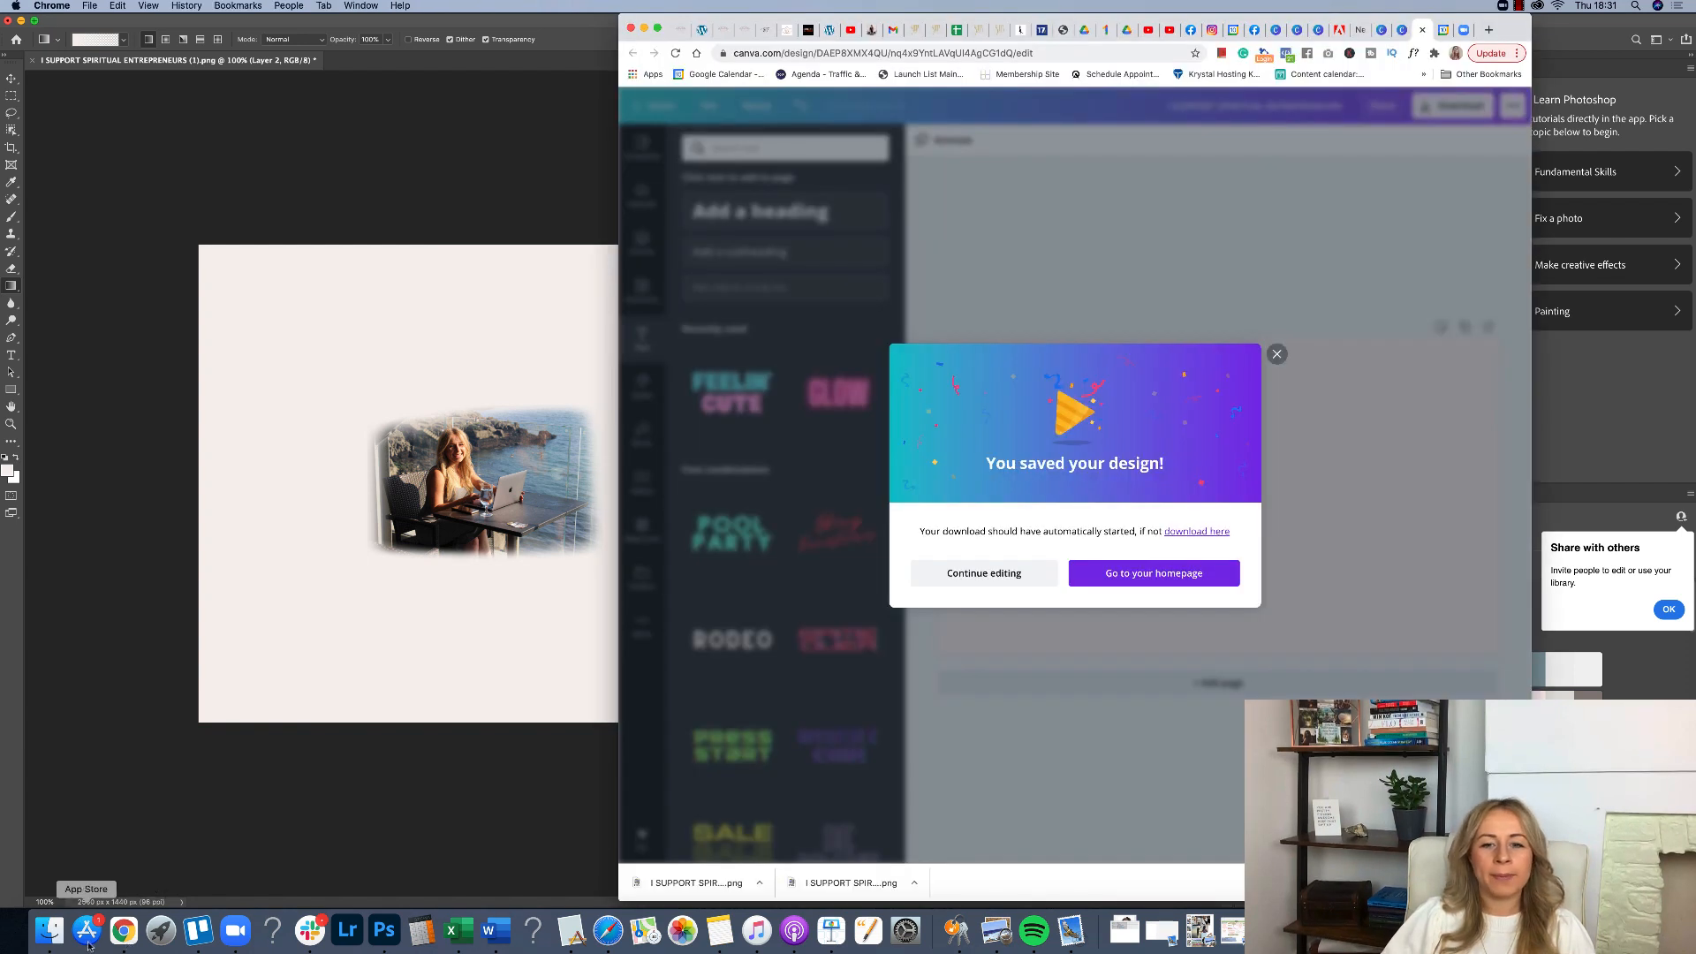
{"action": "left_click", "coordinate": [1277, 355]}
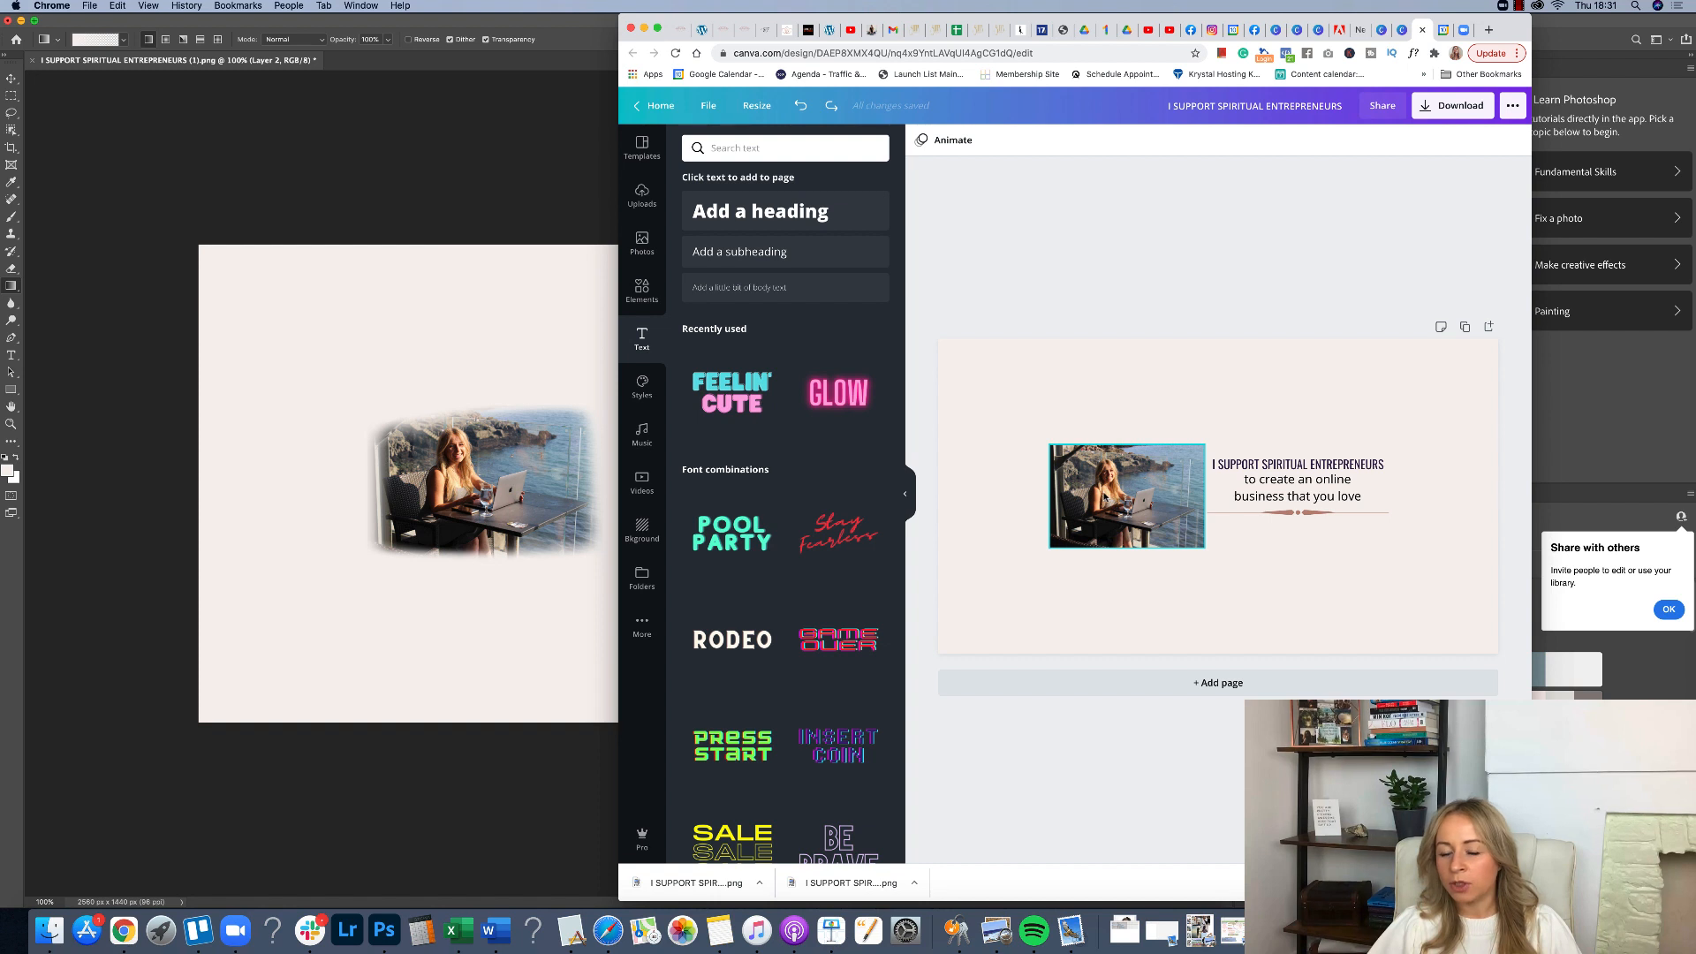
{"action": "left_click", "coordinate": [1104, 497]}
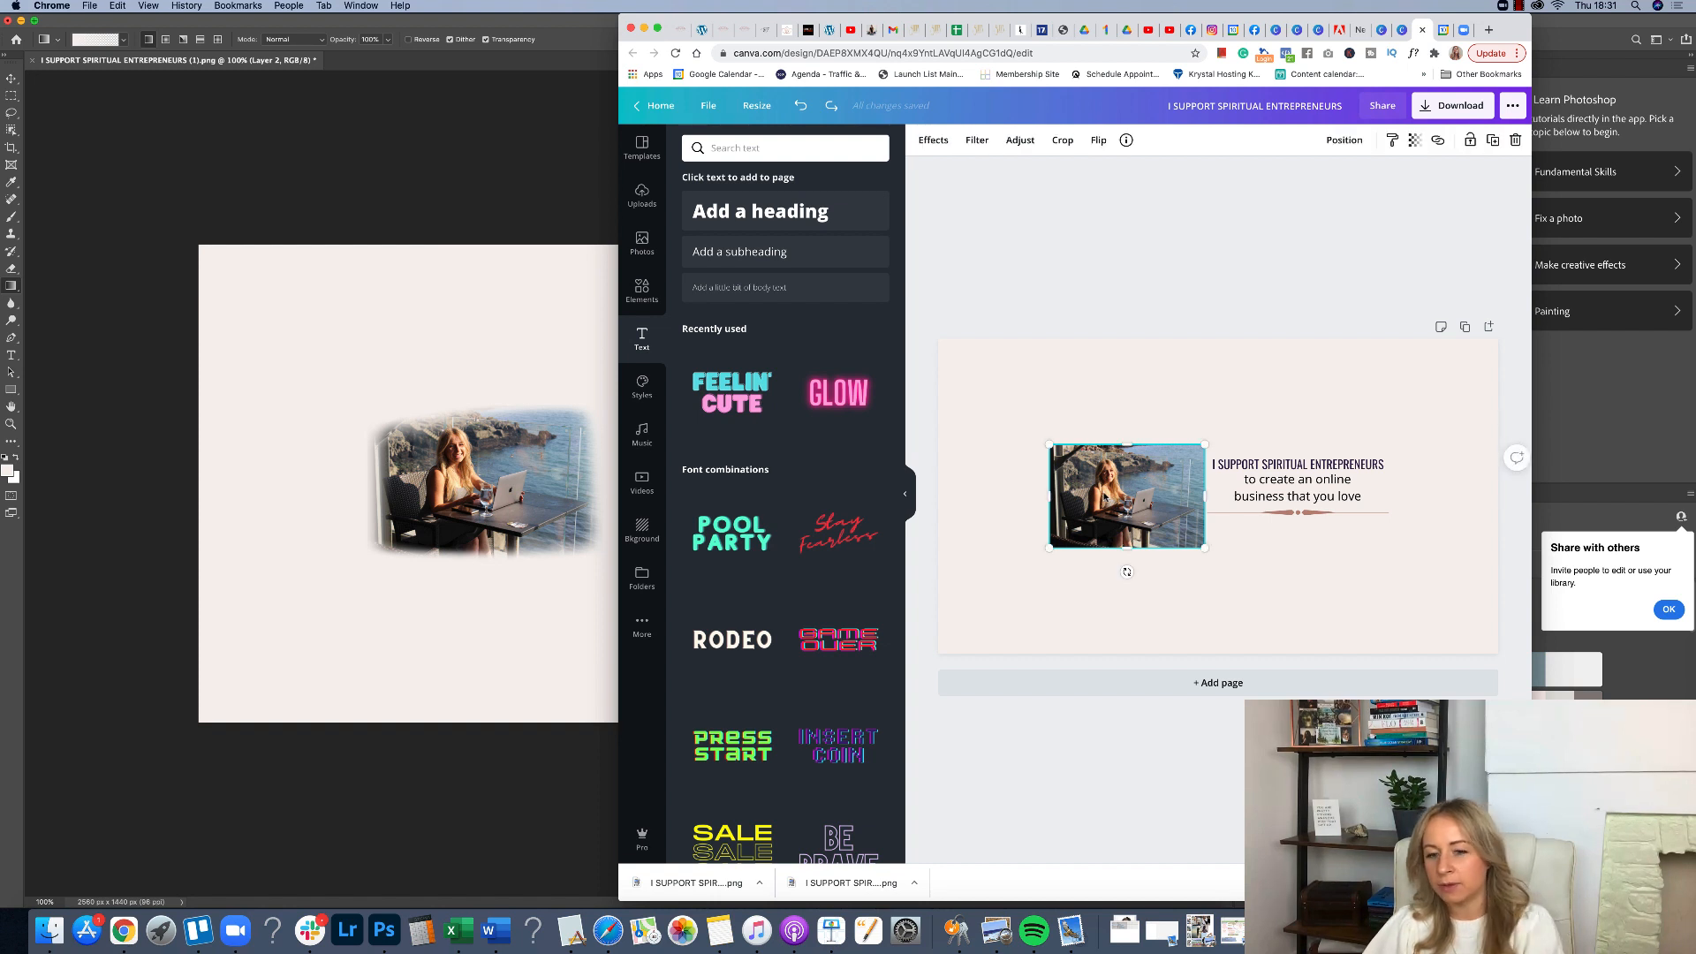
{"action": "key", "text": "Delete"}
{"action": "left_click", "coordinate": [1070, 466]}
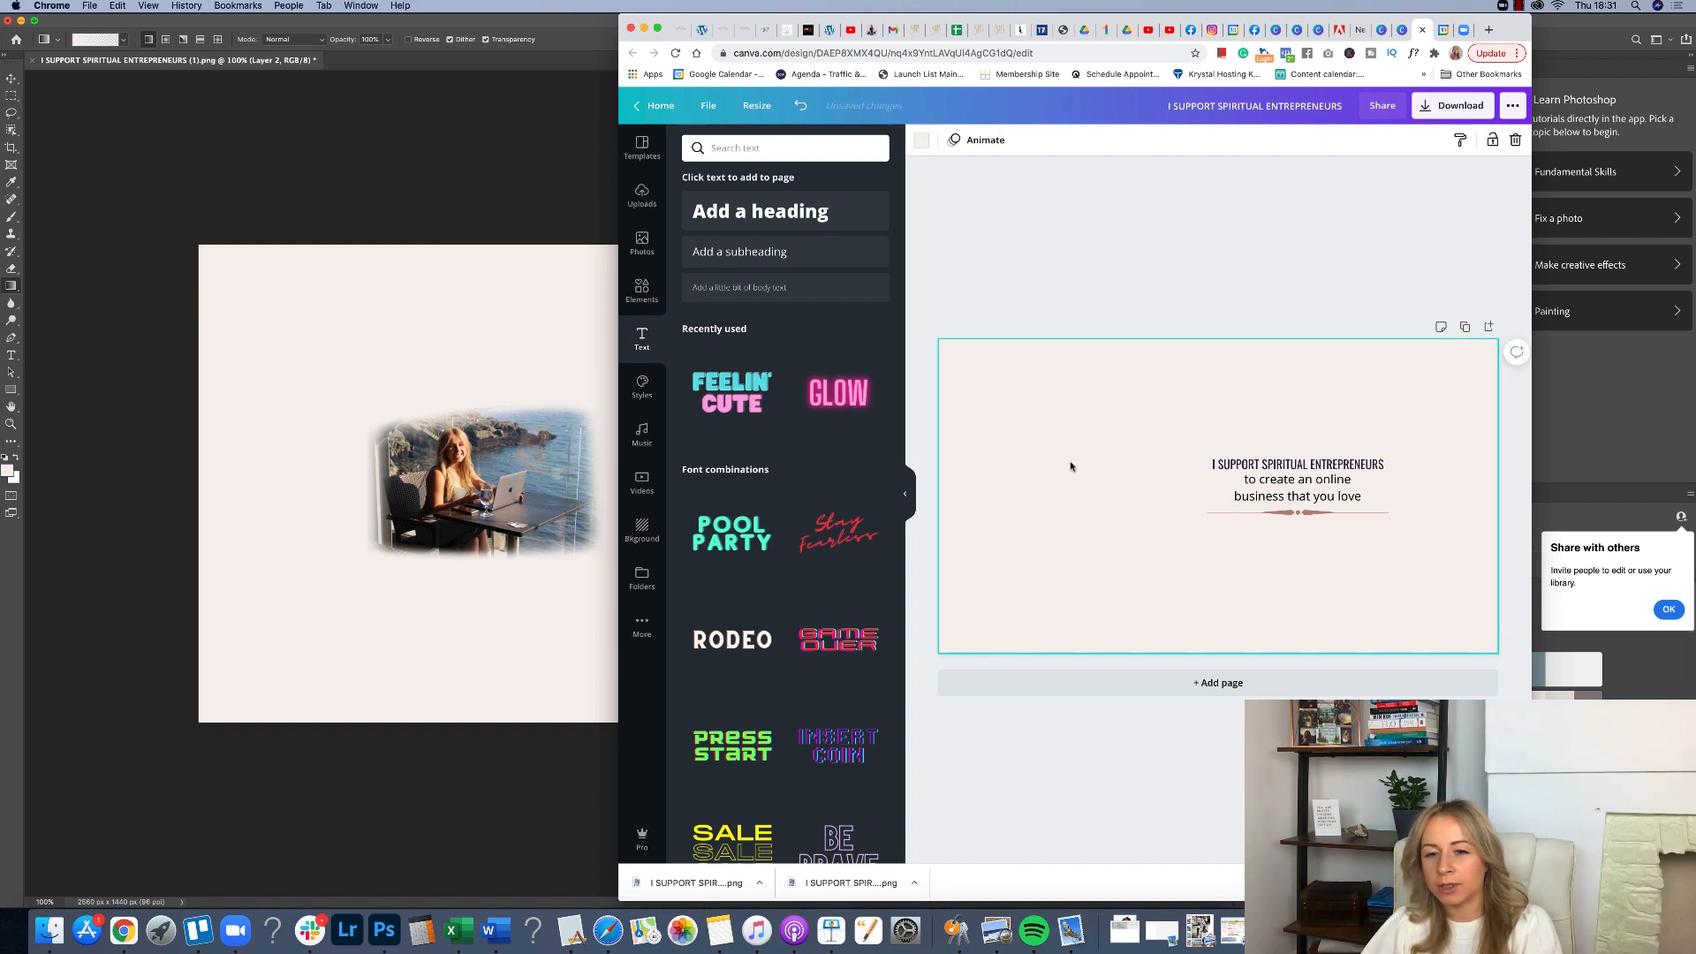
Upload the faded photo file from the desktop into the Canva design's uploads.
{"action": "key", "text": "Delete"}
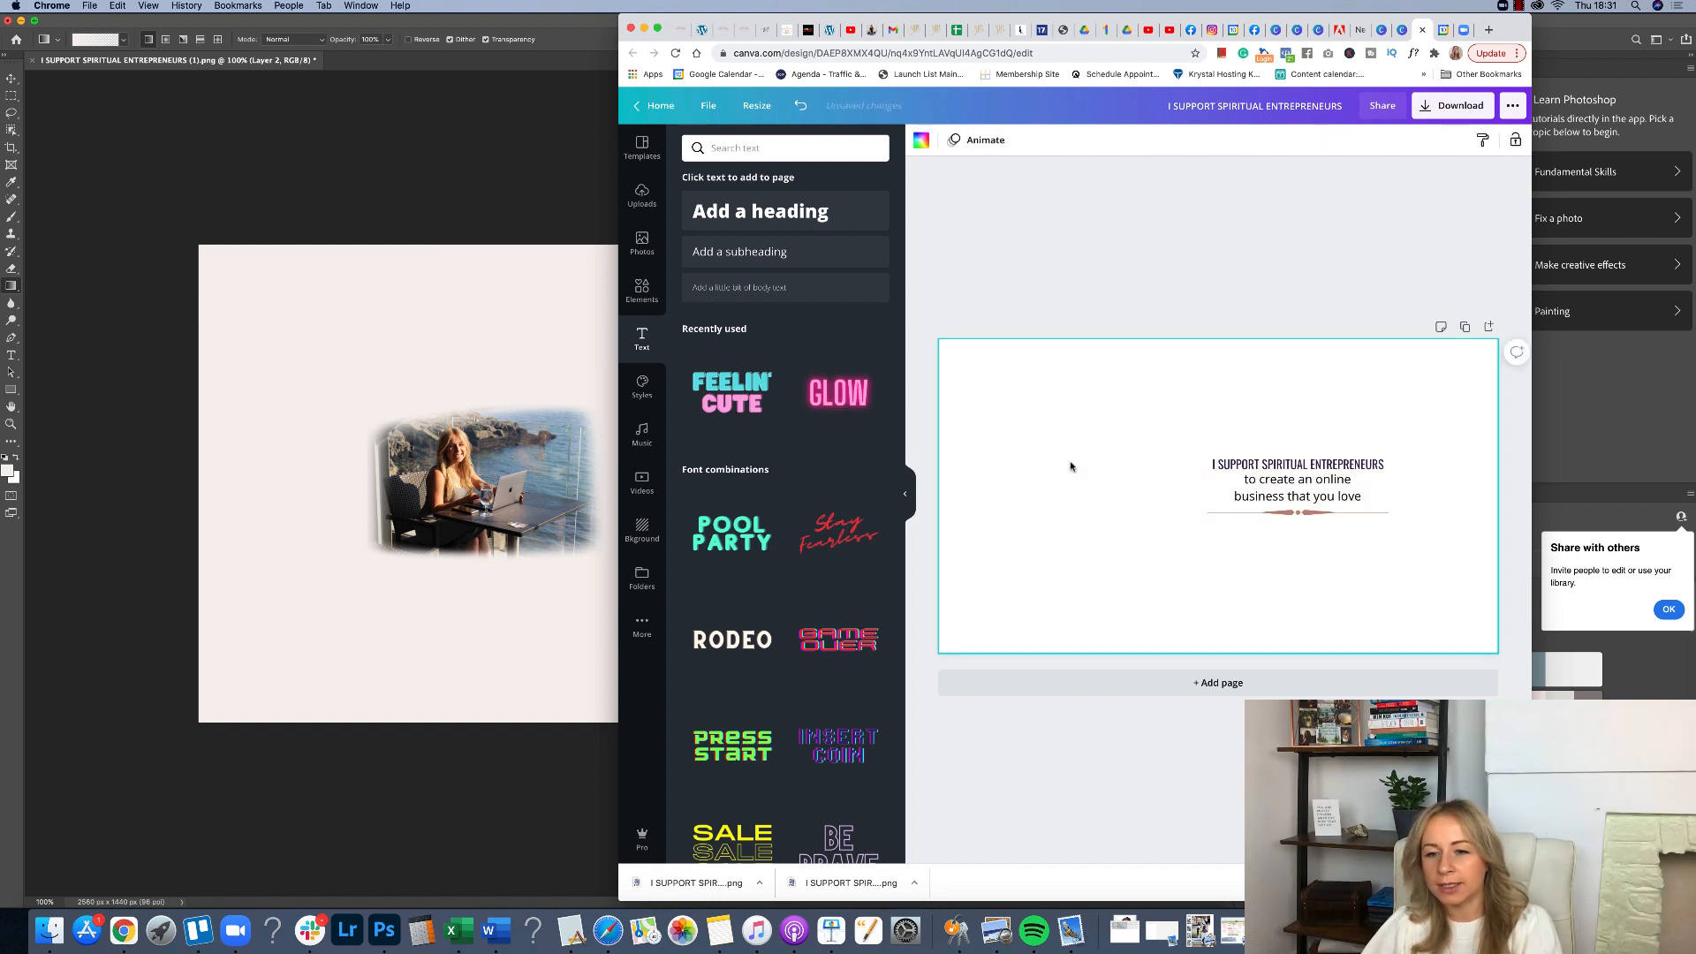
{"action": "left_click", "coordinate": [642, 194]}
{"action": "left_click", "coordinate": [775, 183]}
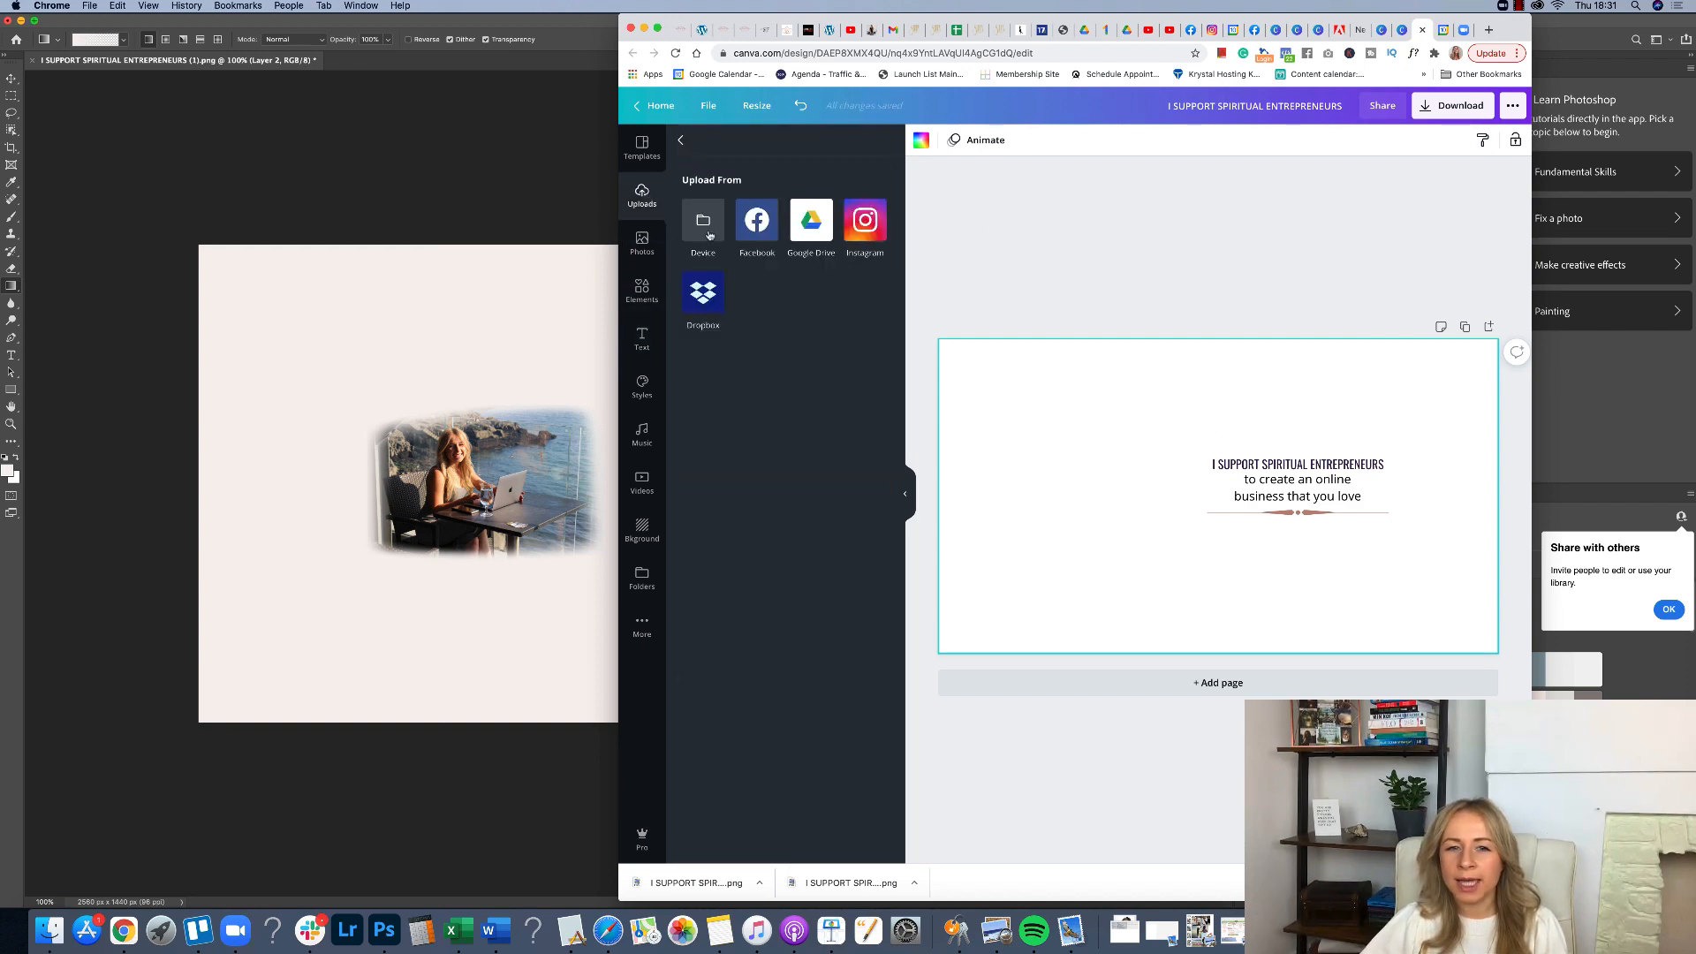
{"action": "left_click", "coordinate": [707, 231]}
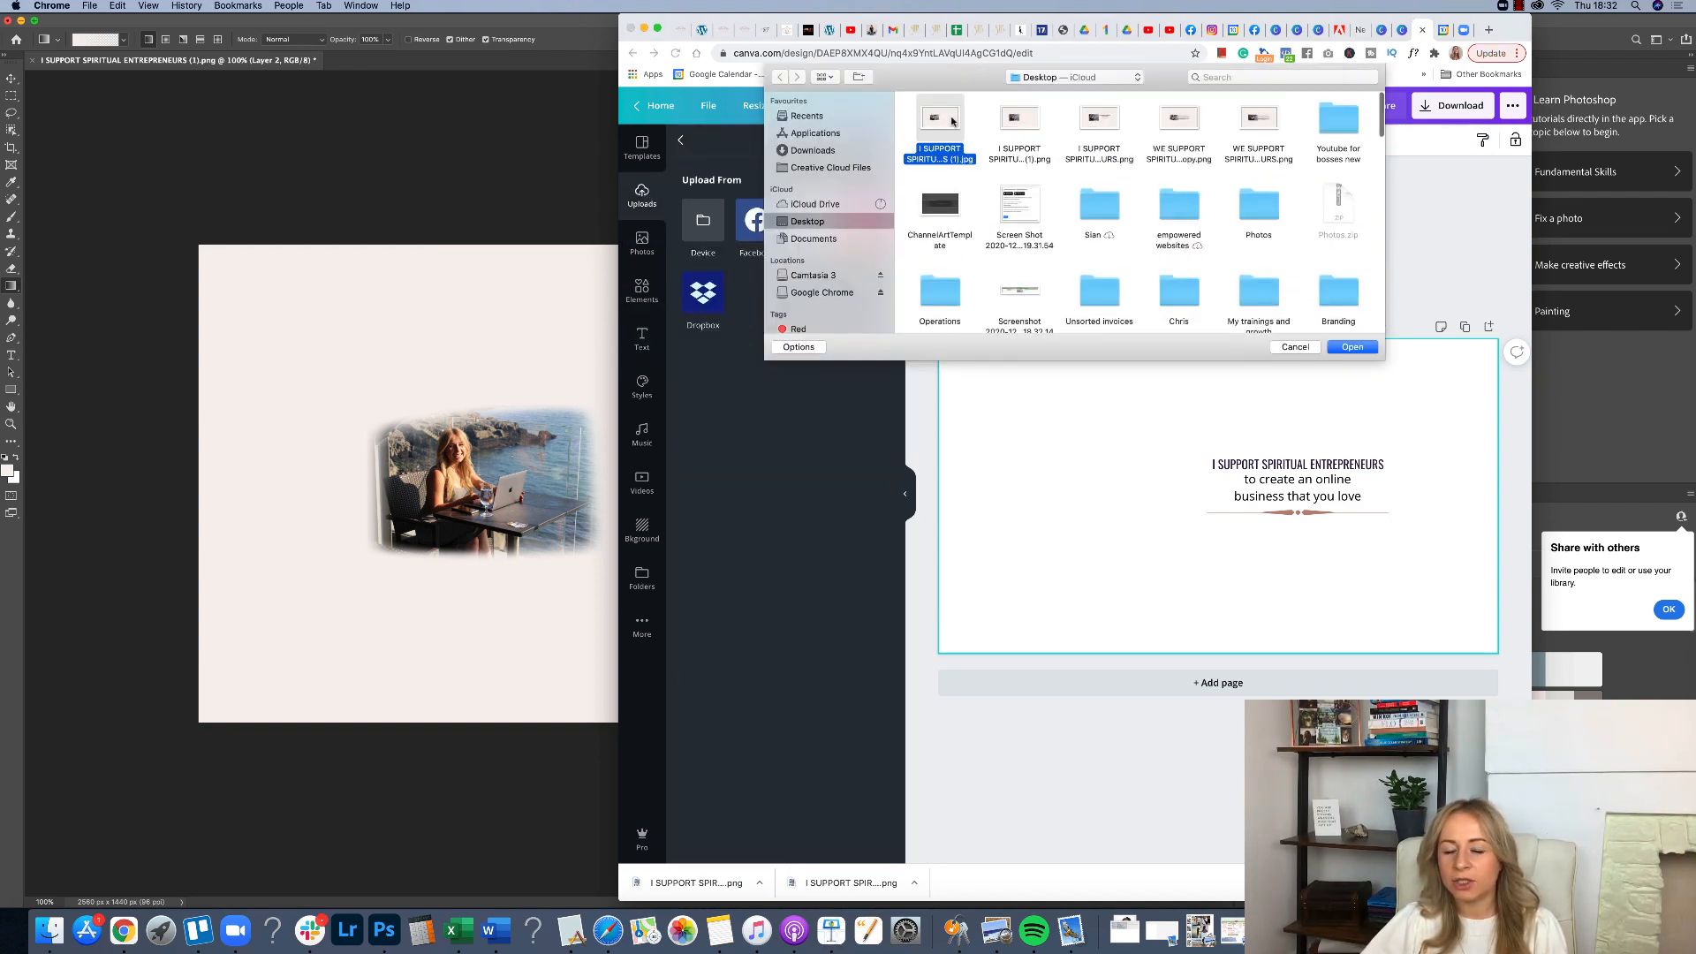
{"action": "left_click", "coordinate": [1359, 348]}
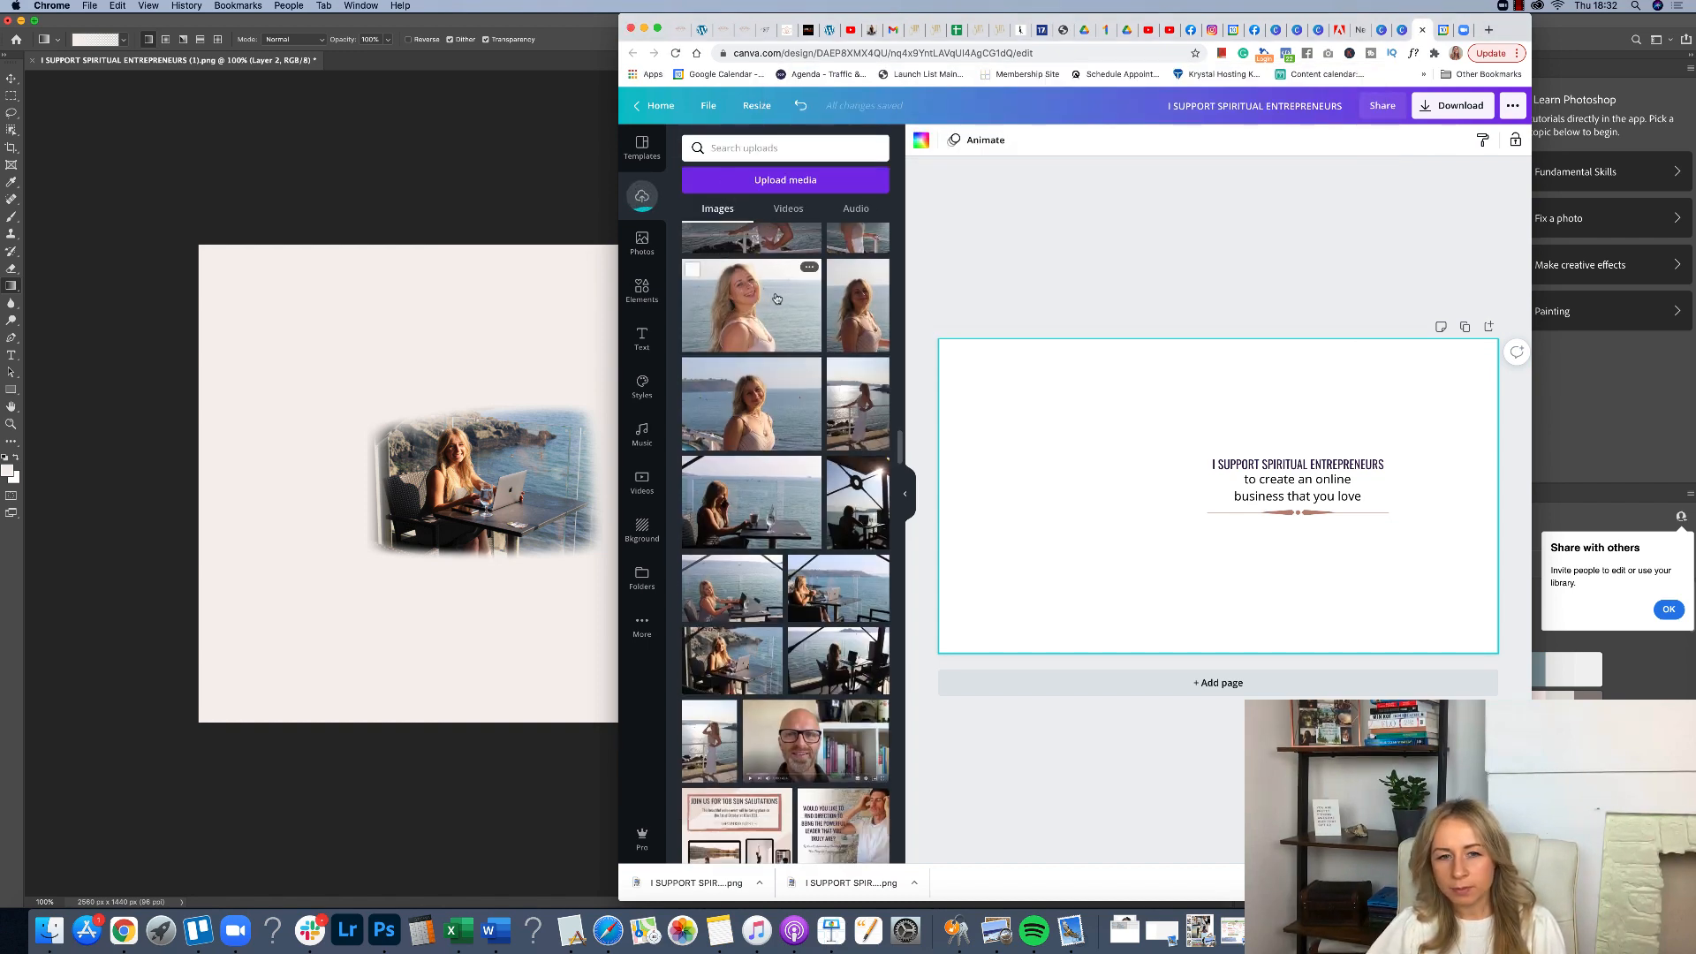
Place the uploaded faded photo on the banner, just left of the heading text.
{"action": "scroll", "coordinate": [778, 298], "scroll_direction": "down", "scroll_amount": 10}
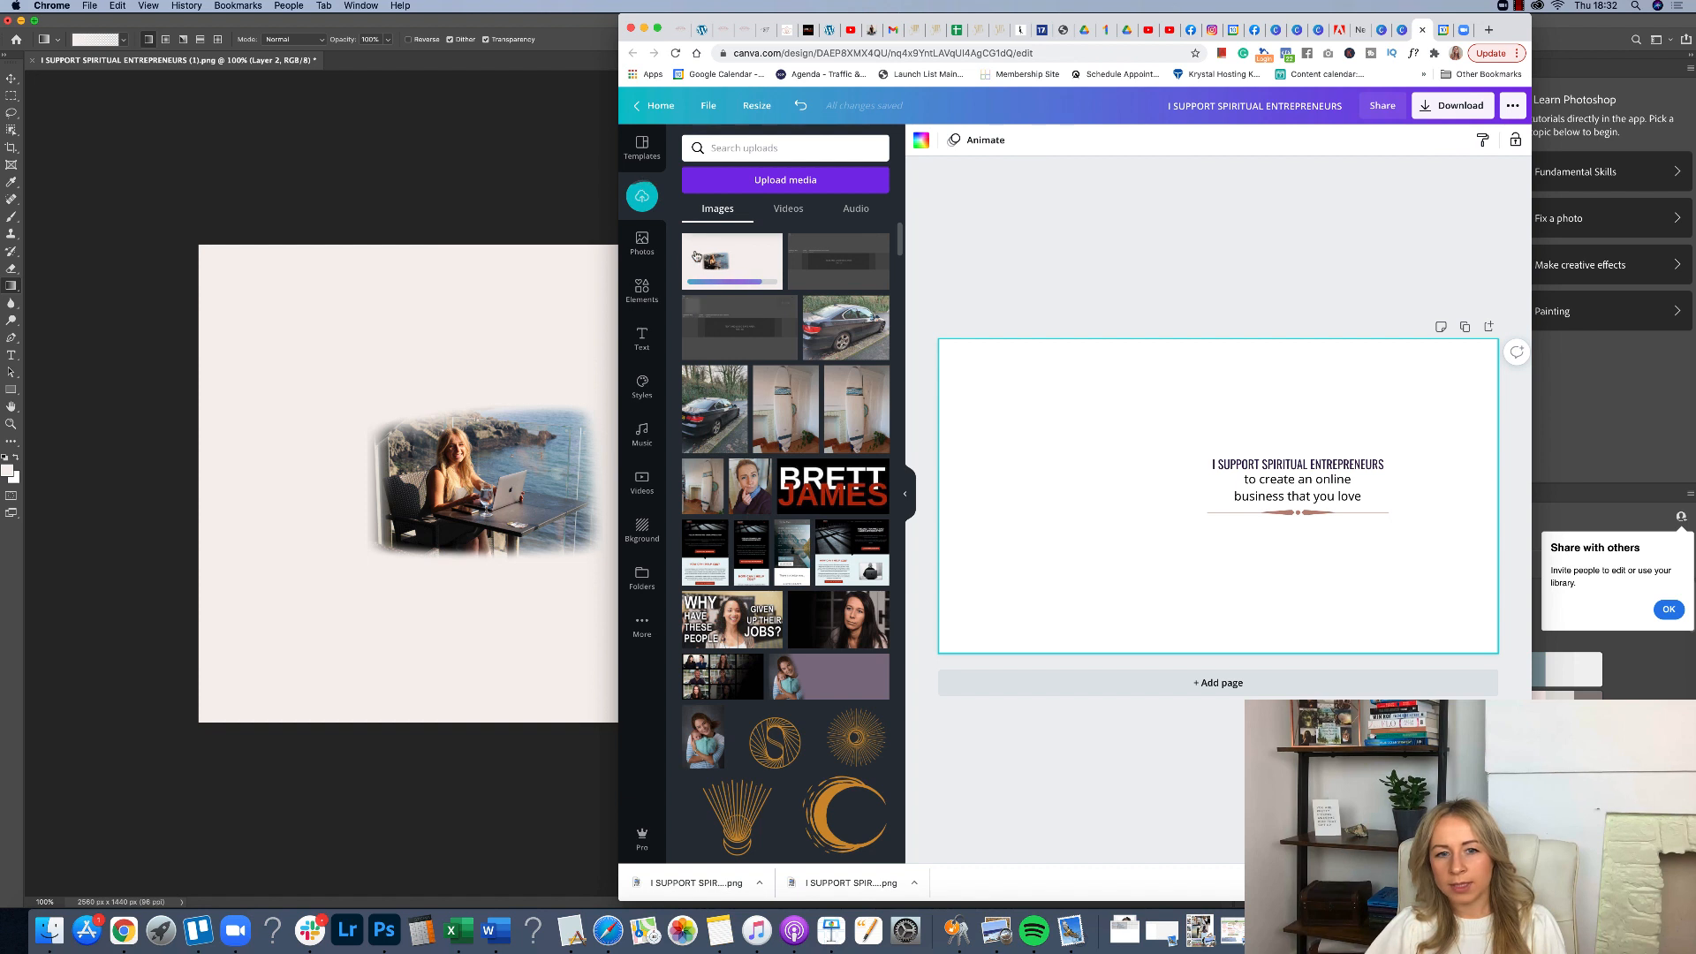
{"action": "left_click_drag", "start_coordinate": [943, 309], "coordinate": [954, 360]}
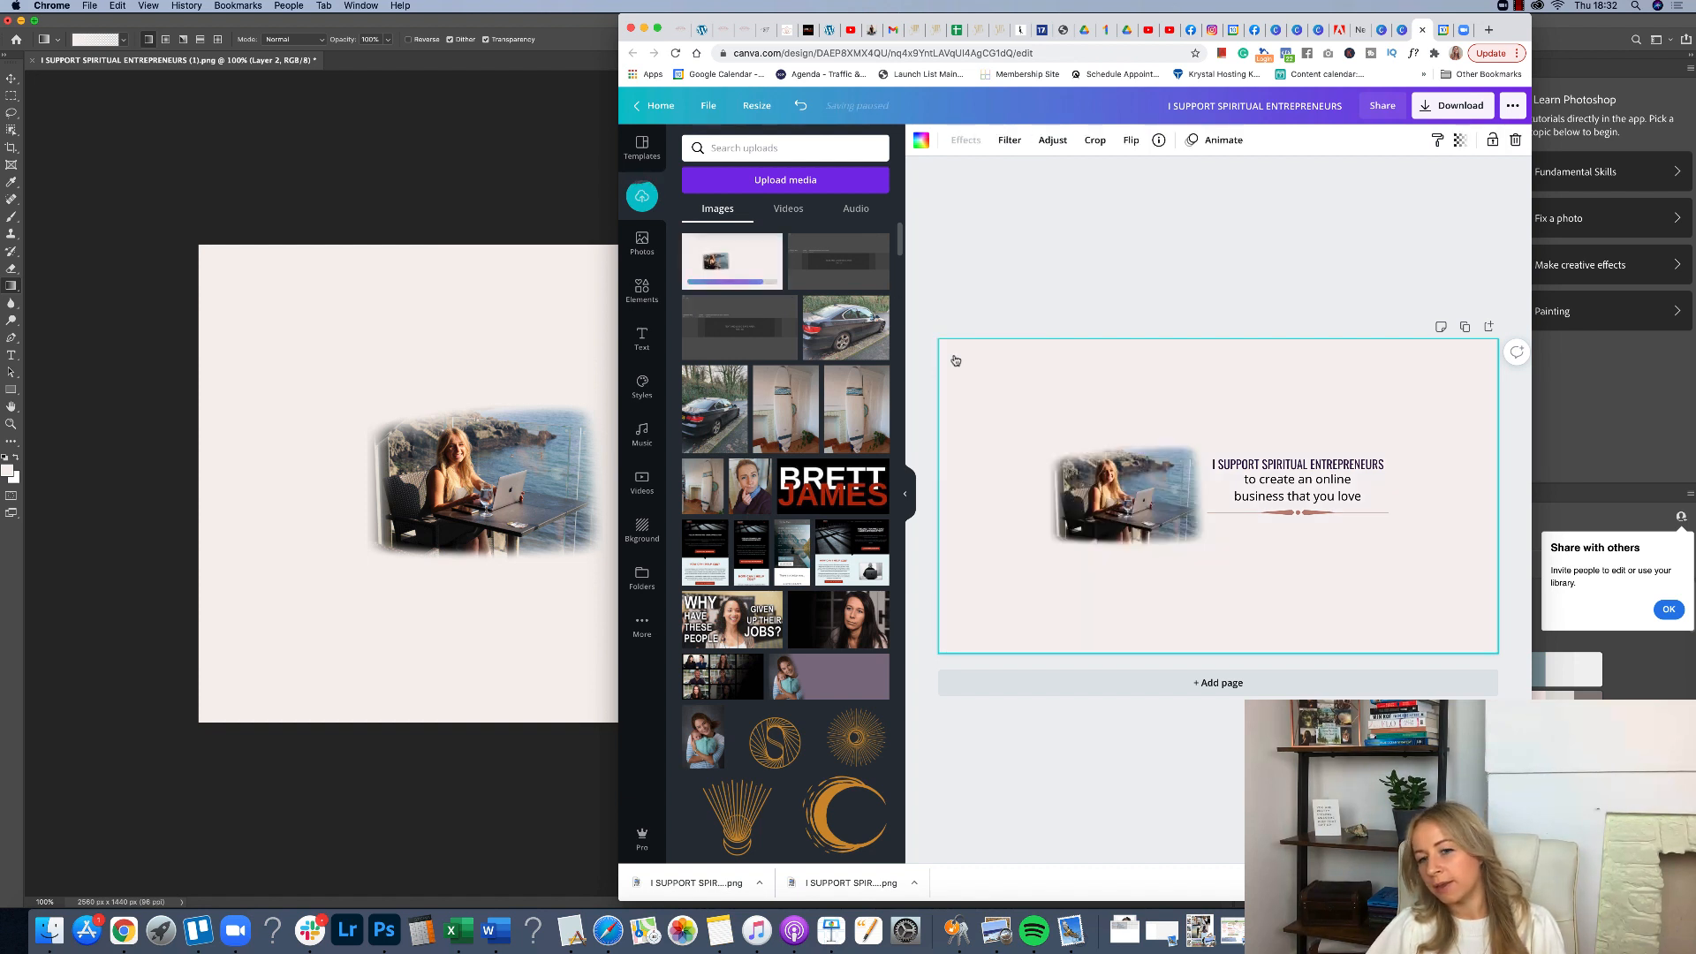
{"action": "left_click", "coordinate": [1157, 292]}
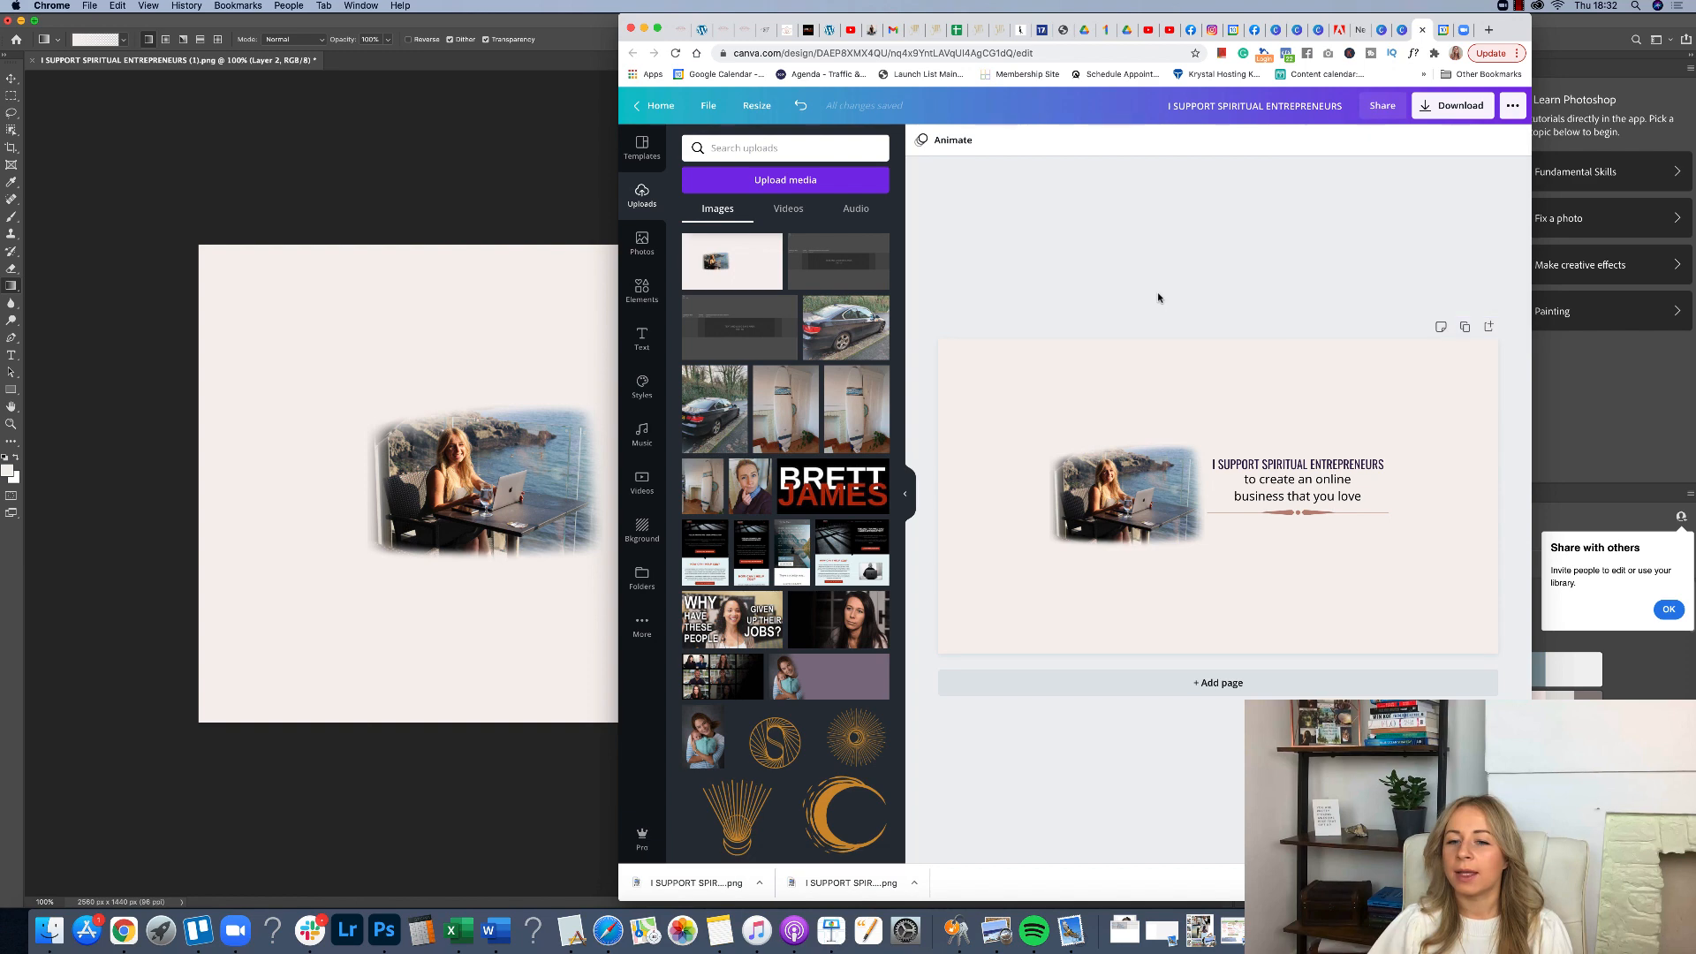
Download the finished banner as a PNG file.
{"action": "left_click", "coordinate": [1439, 105]}
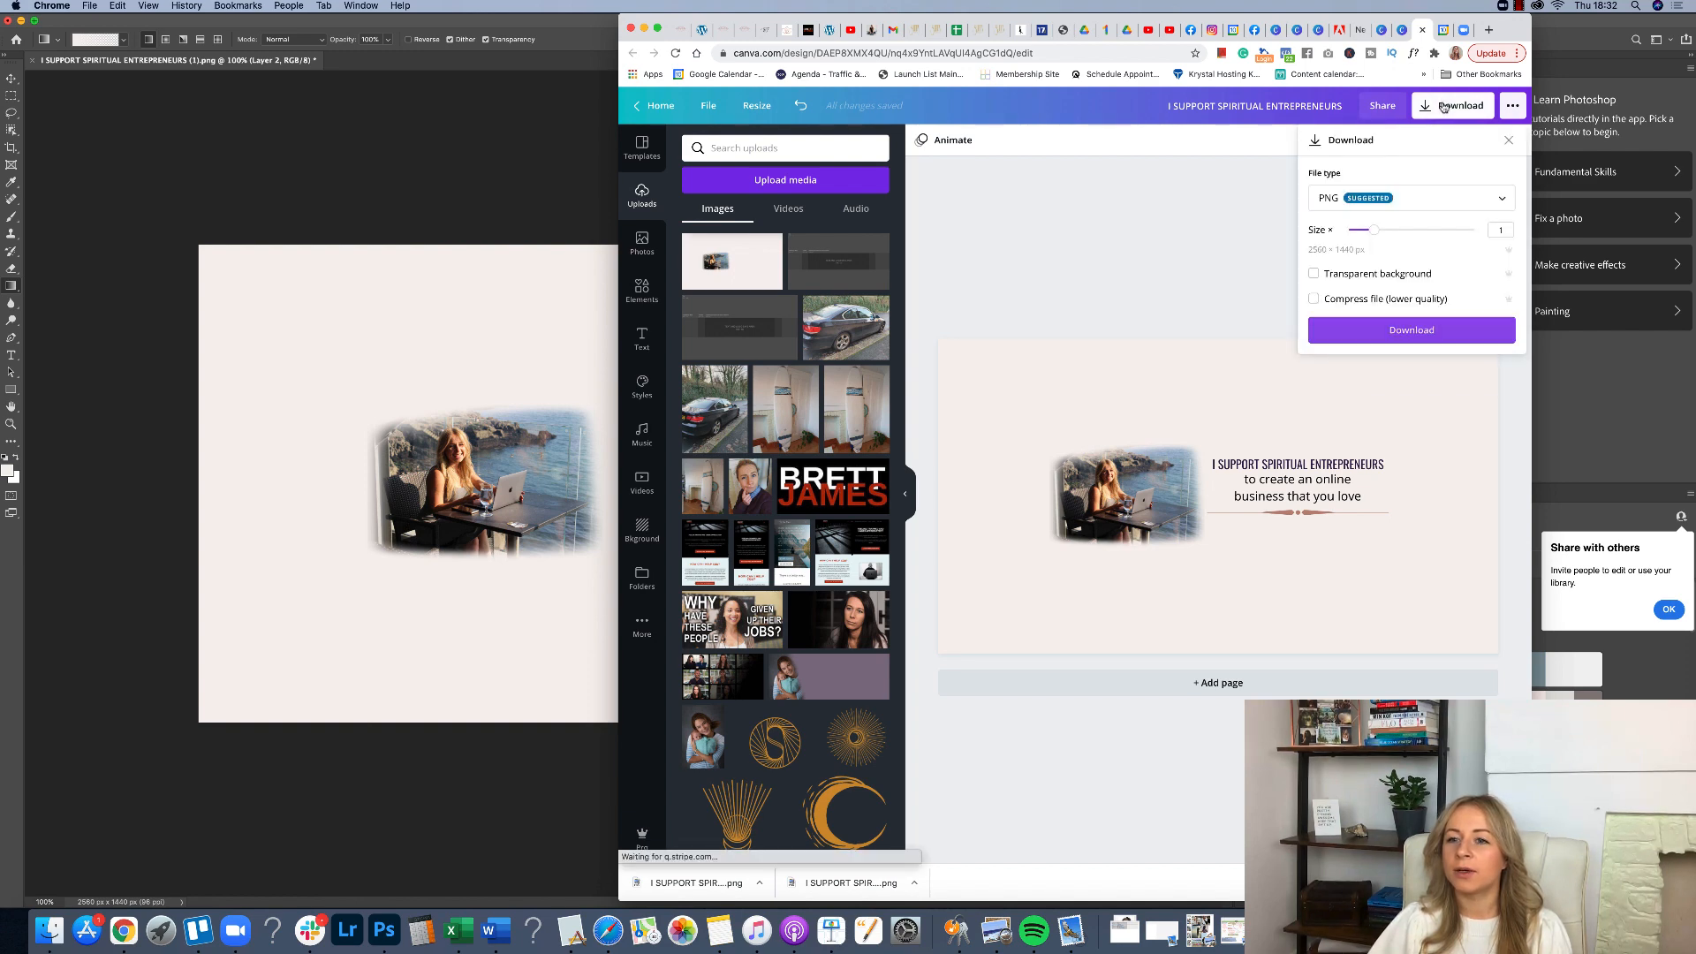
{"action": "left_click", "coordinate": [1362, 328]}
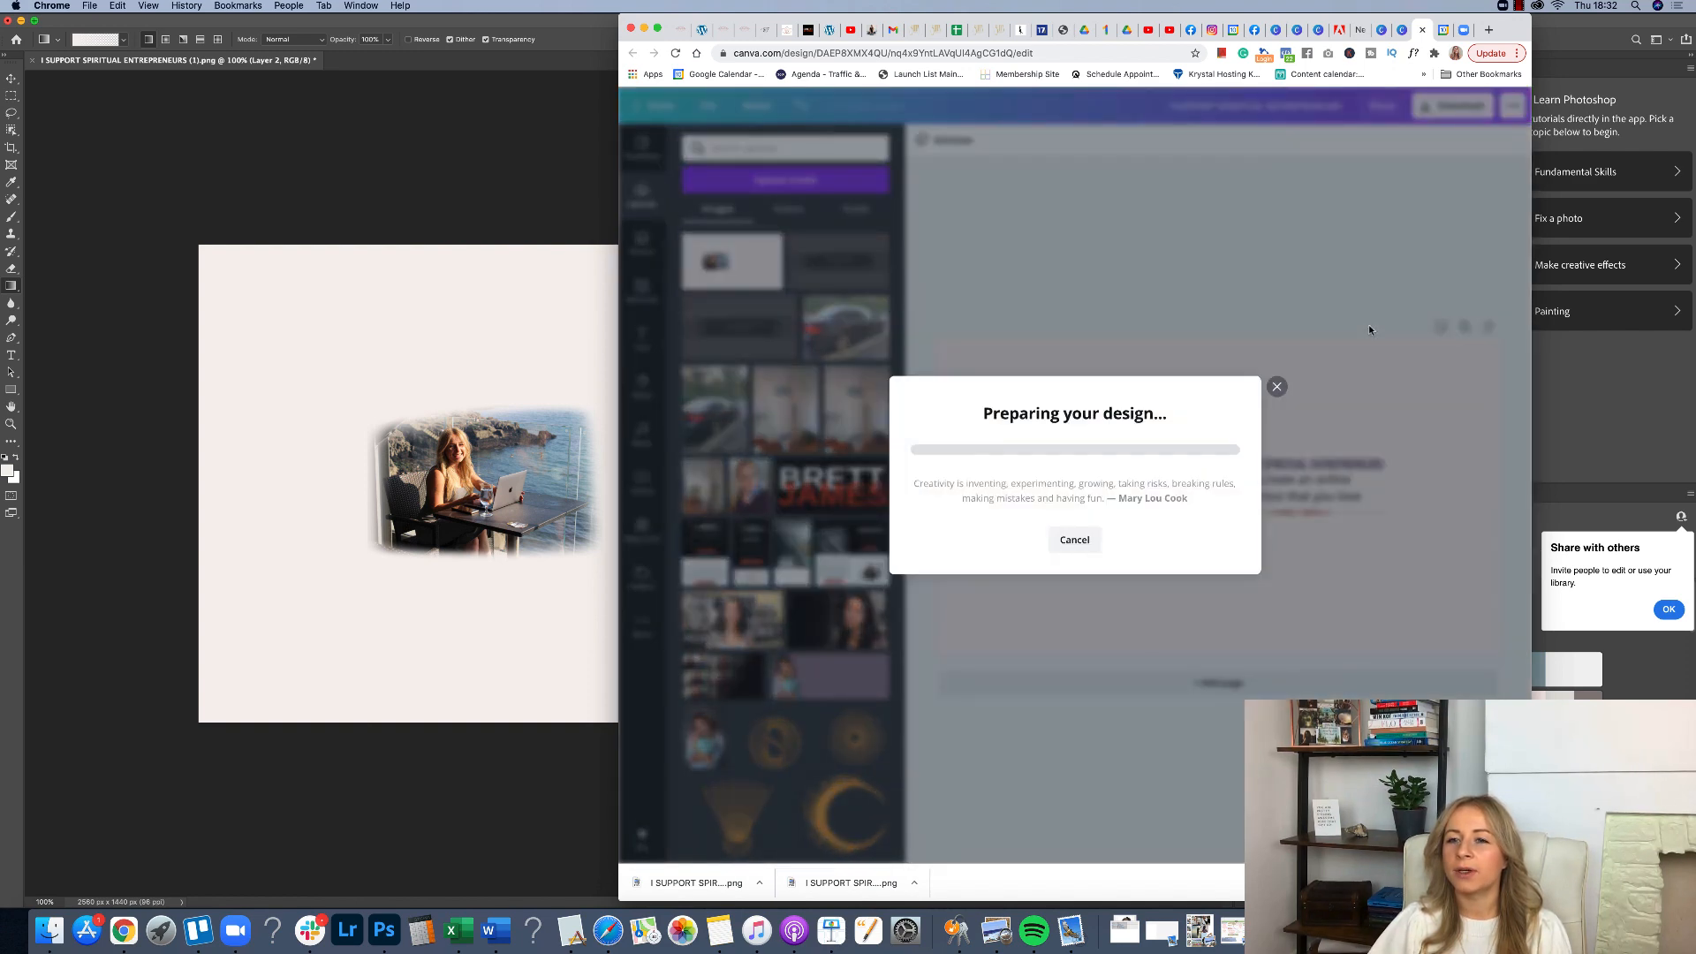
{"action": "left_click", "coordinate": [1150, 189]}
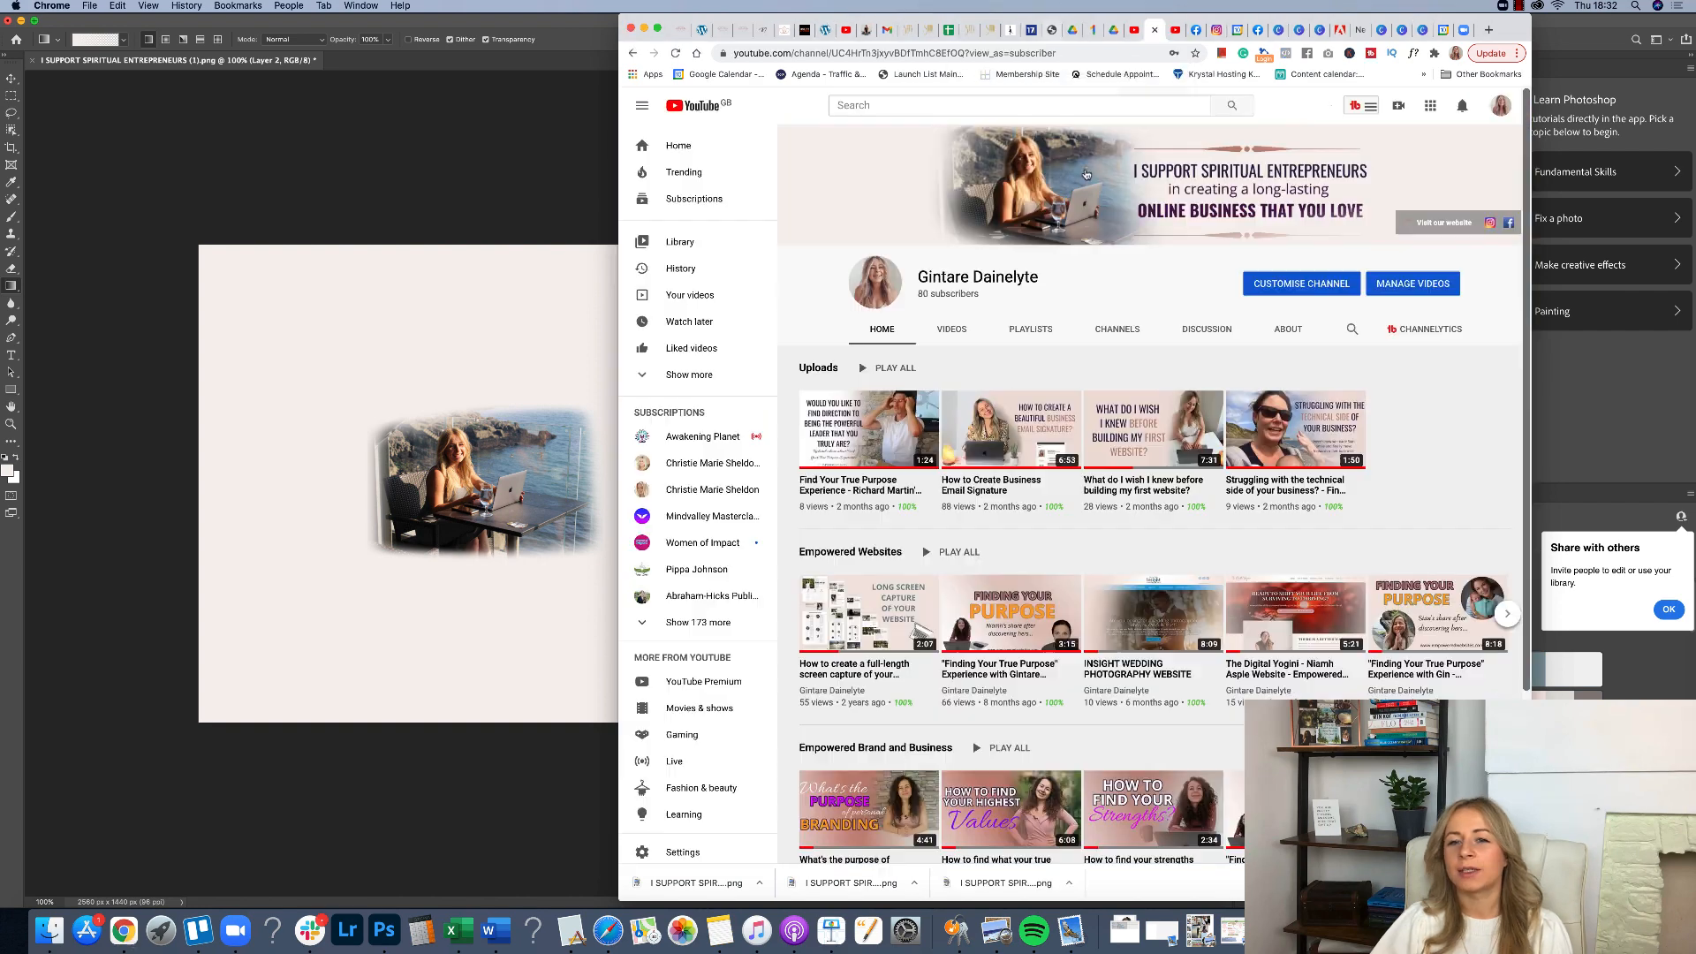
Open the YouTube channel customisation and choose the downloaded banner file as the new banner image.
{"action": "mouse_move", "coordinate": [1025, 188]}
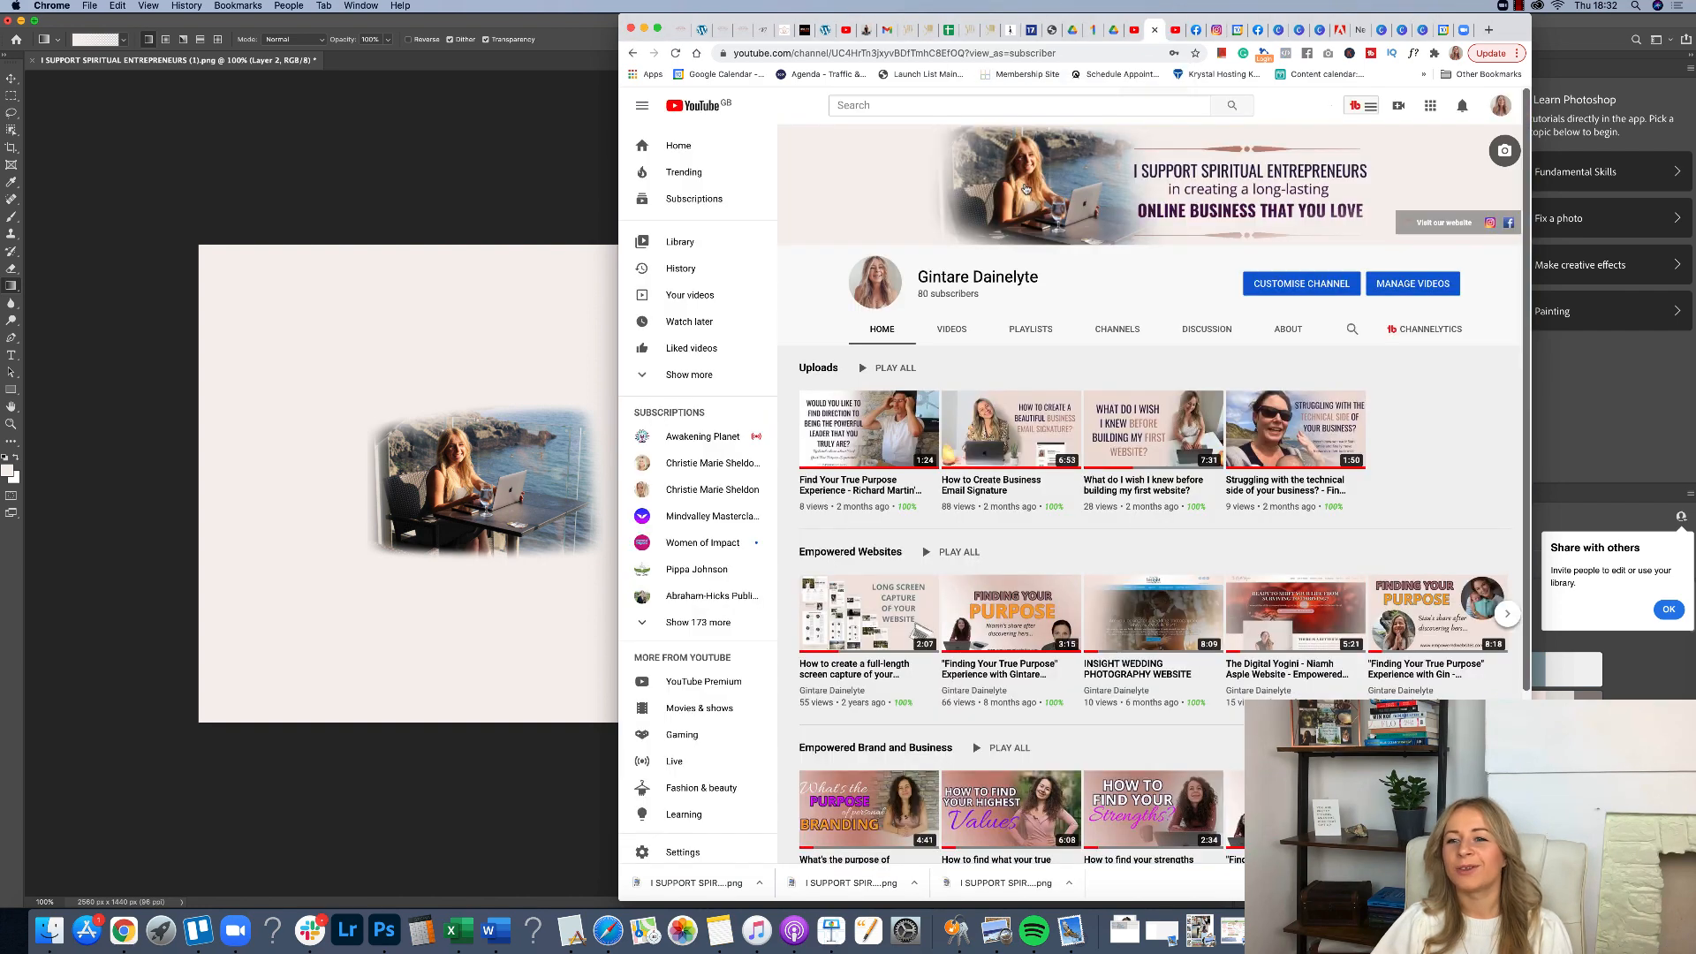
{"action": "left_click", "coordinate": [1505, 152]}
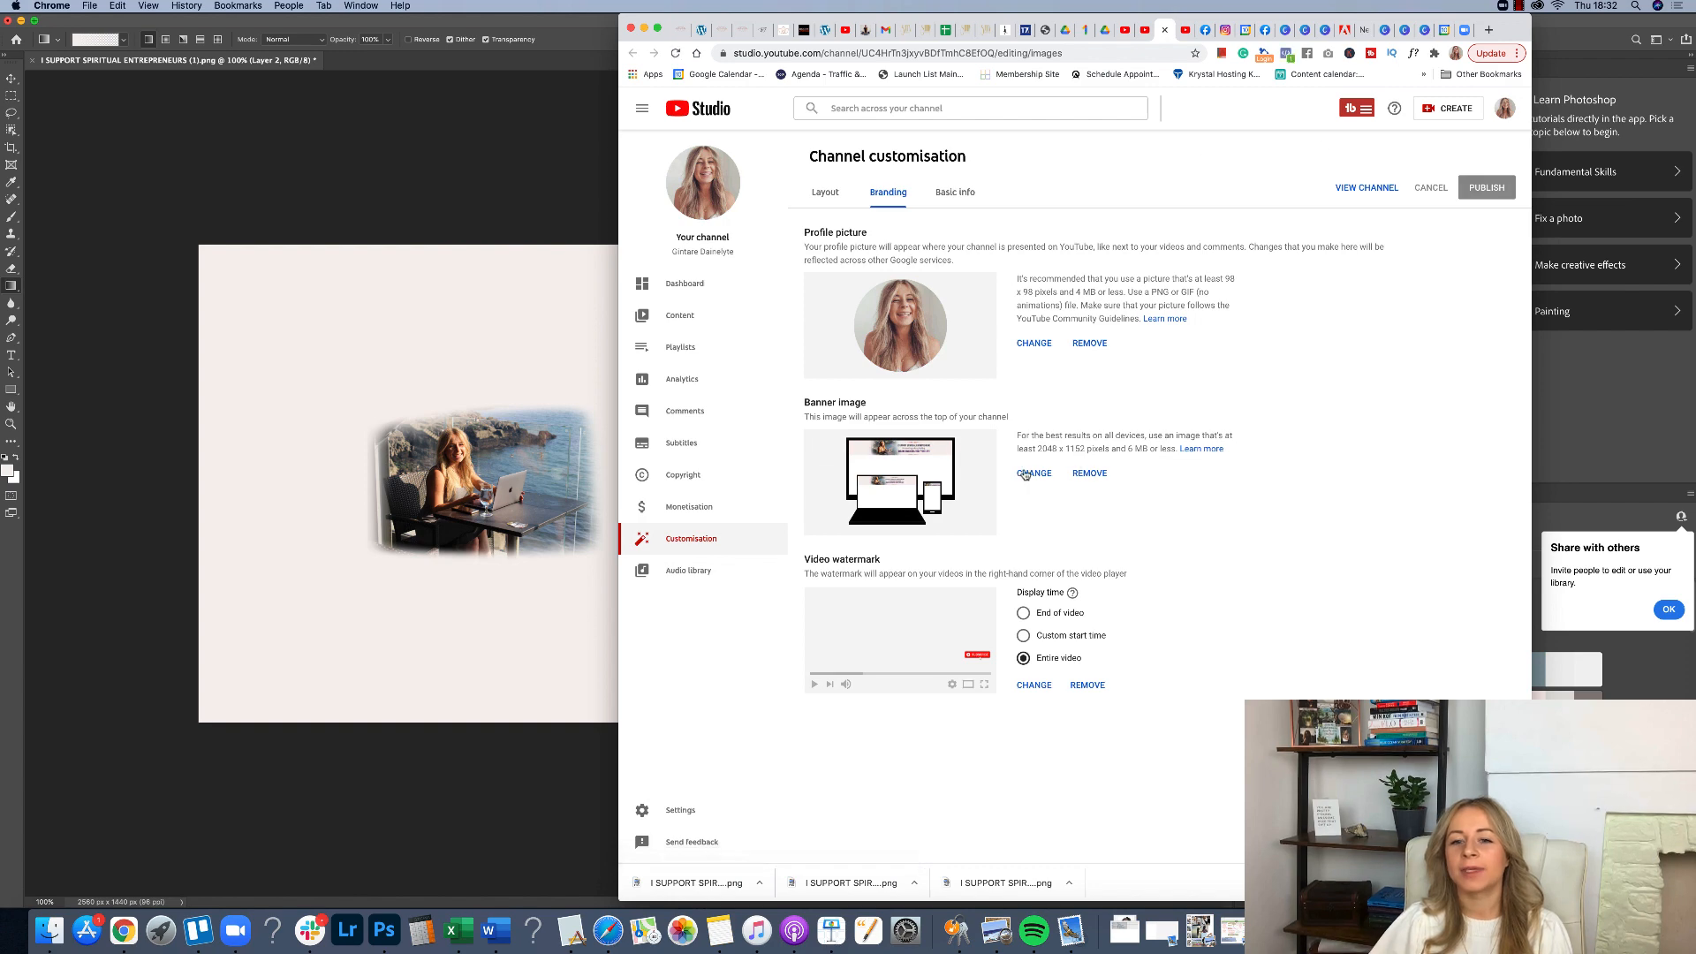
{"action": "left_click", "coordinate": [1026, 473]}
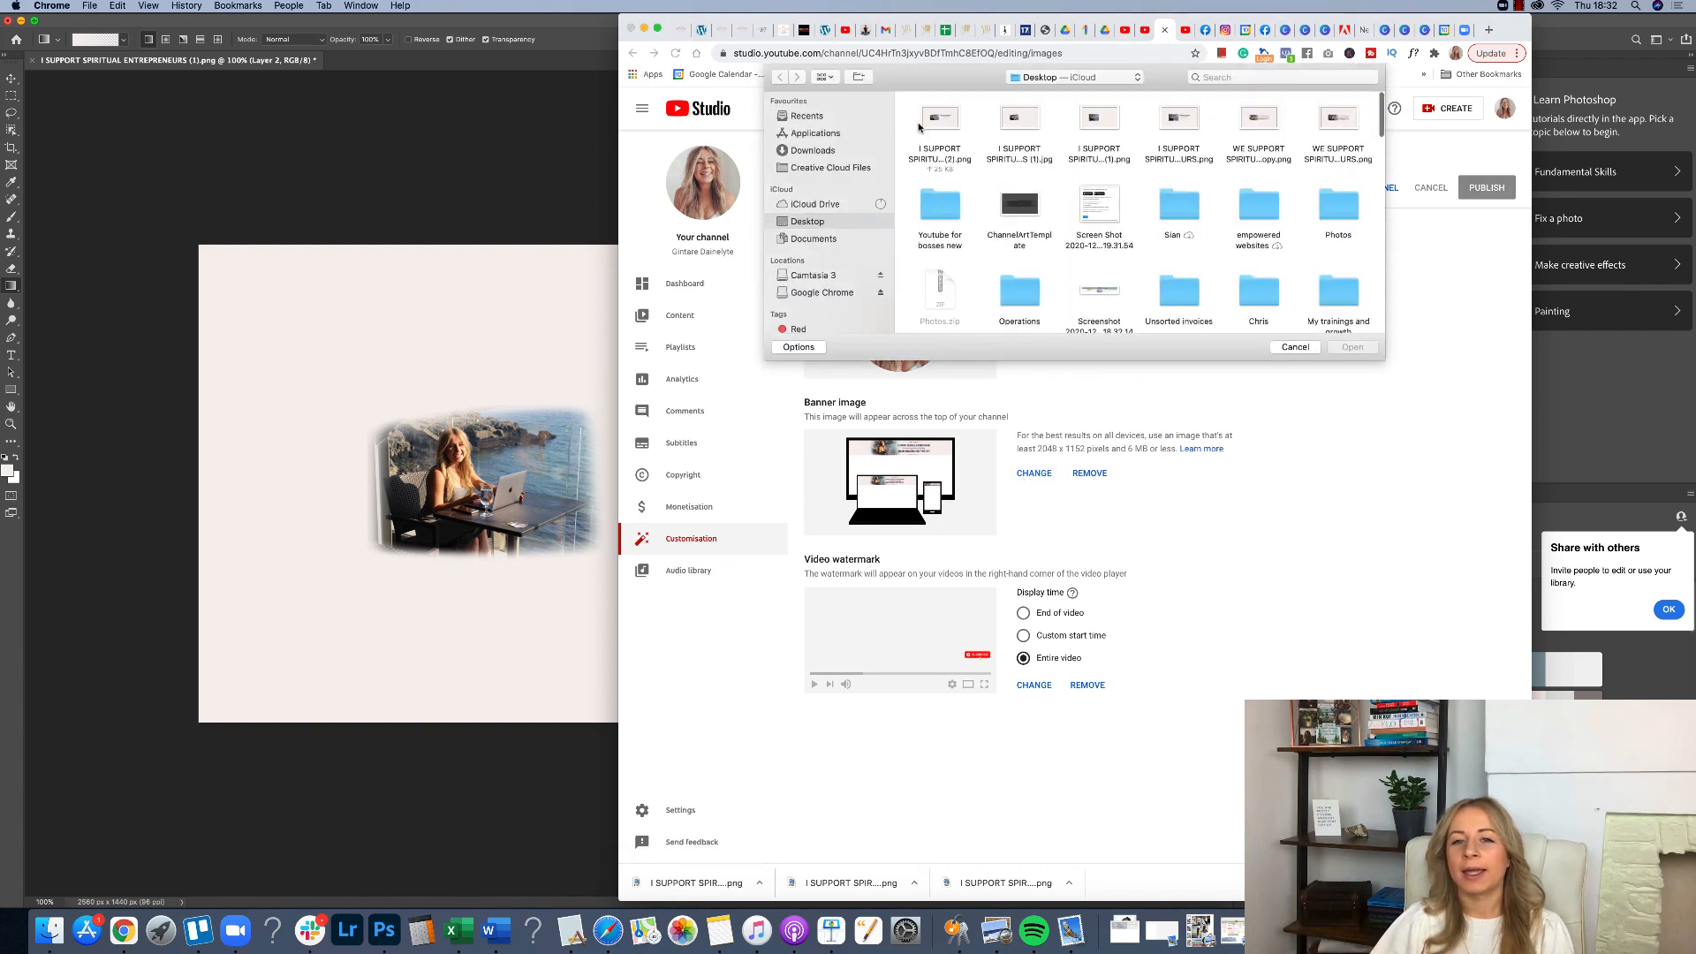
{"action": "left_click", "coordinate": [923, 128]}
{"action": "left_click", "coordinate": [1352, 347]}
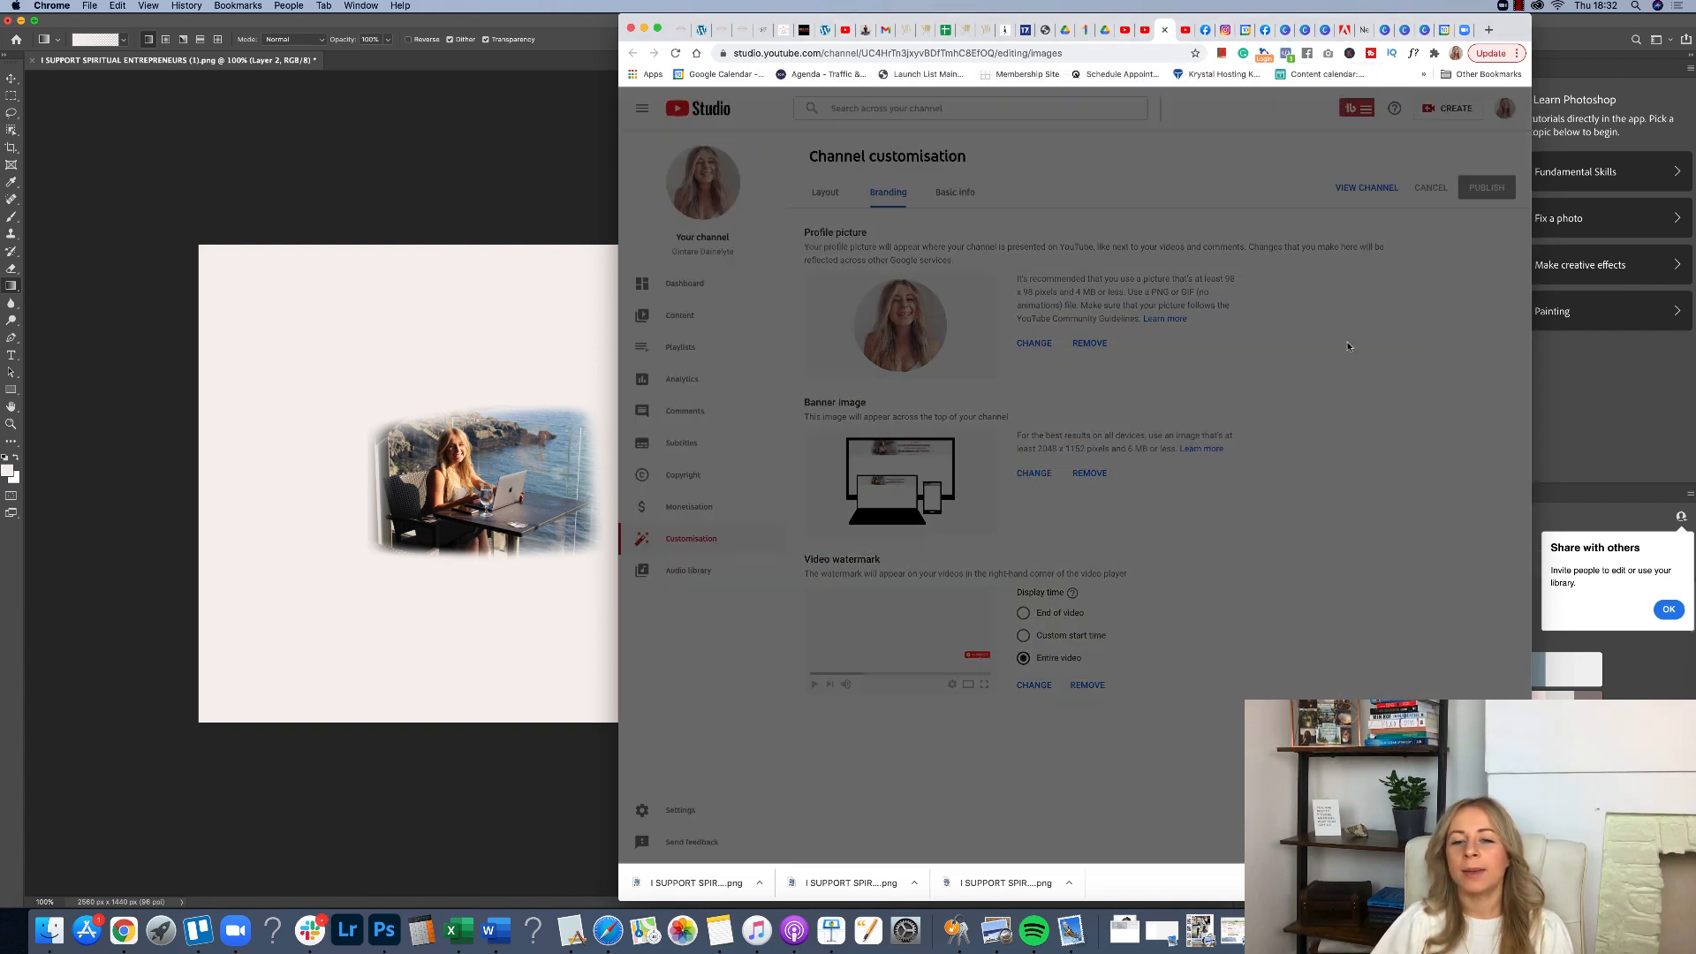